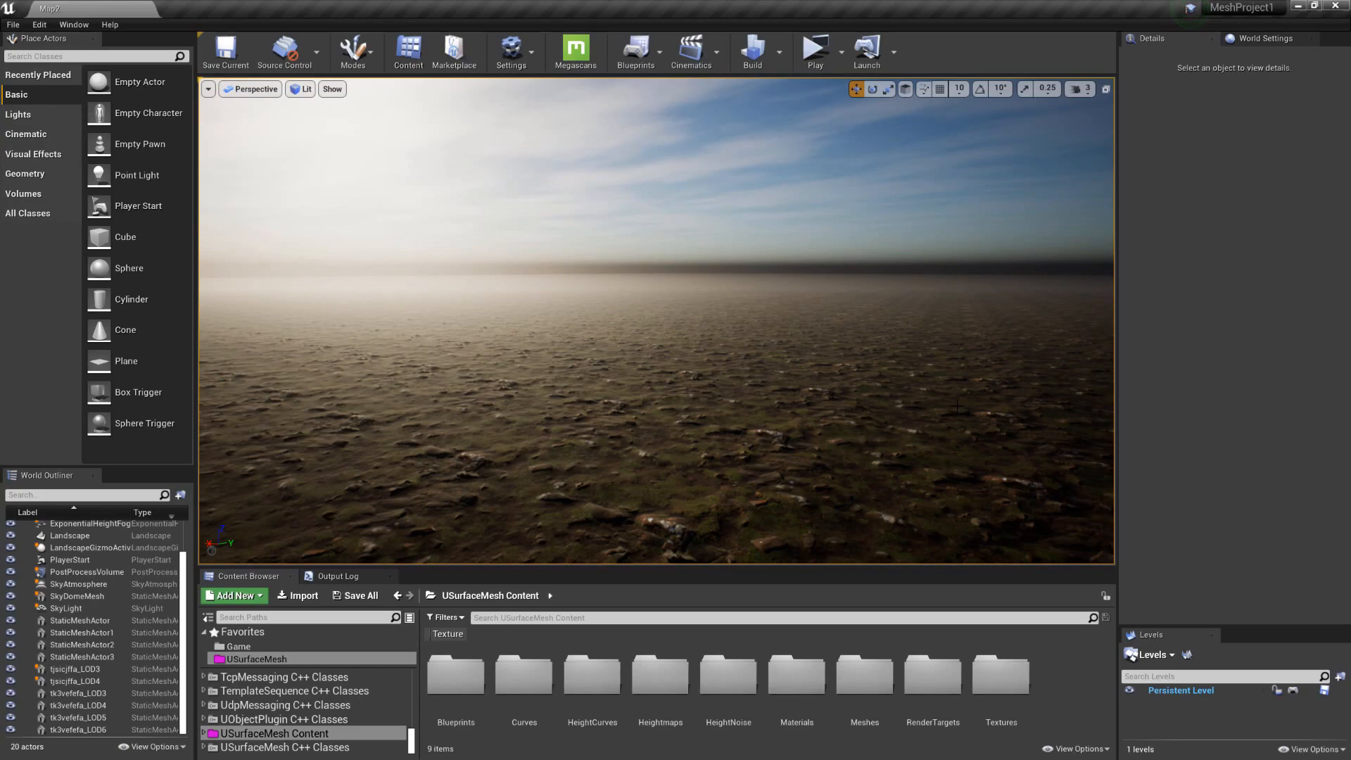
Select the landscape, enter Landscape editing mode and choose the Flatten sculpting tool
right_click_drag(657, 321, 658, 409)
key("s")
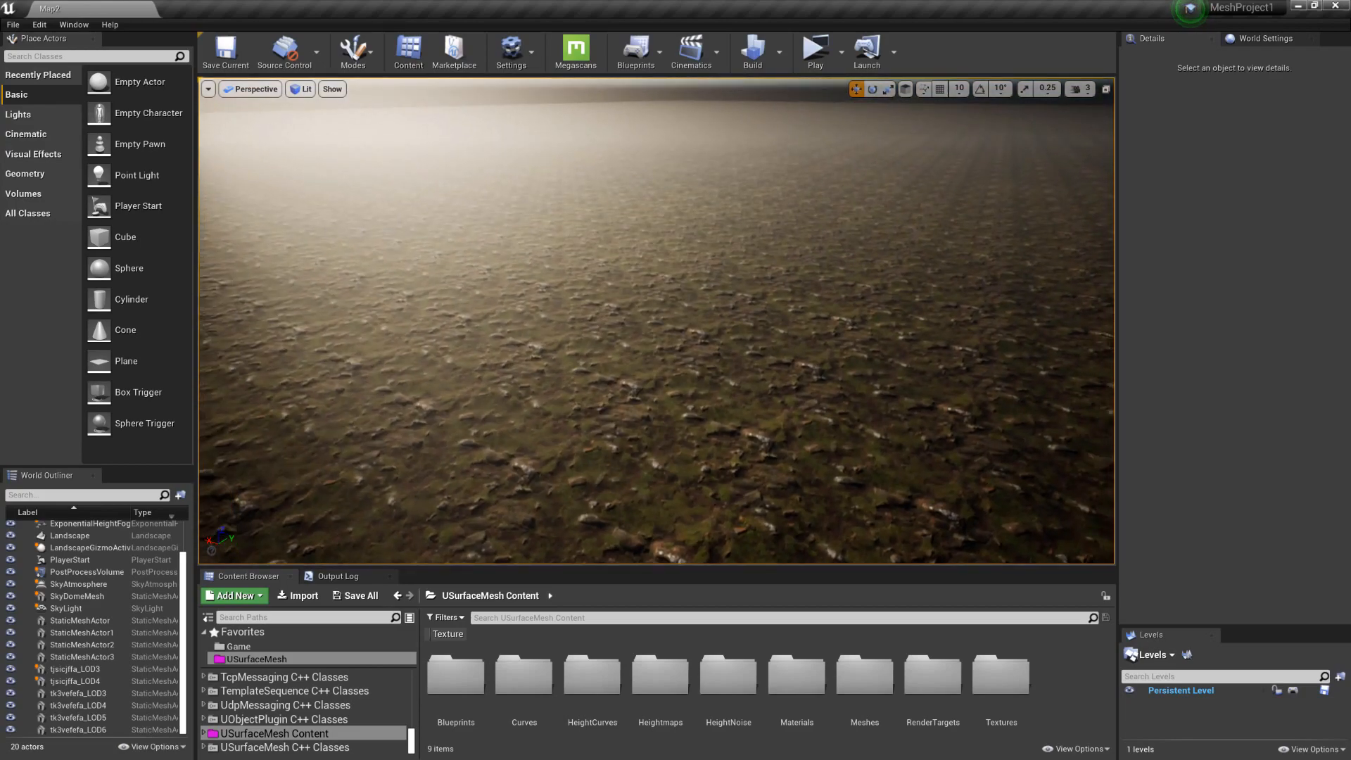
left_click(703, 353)
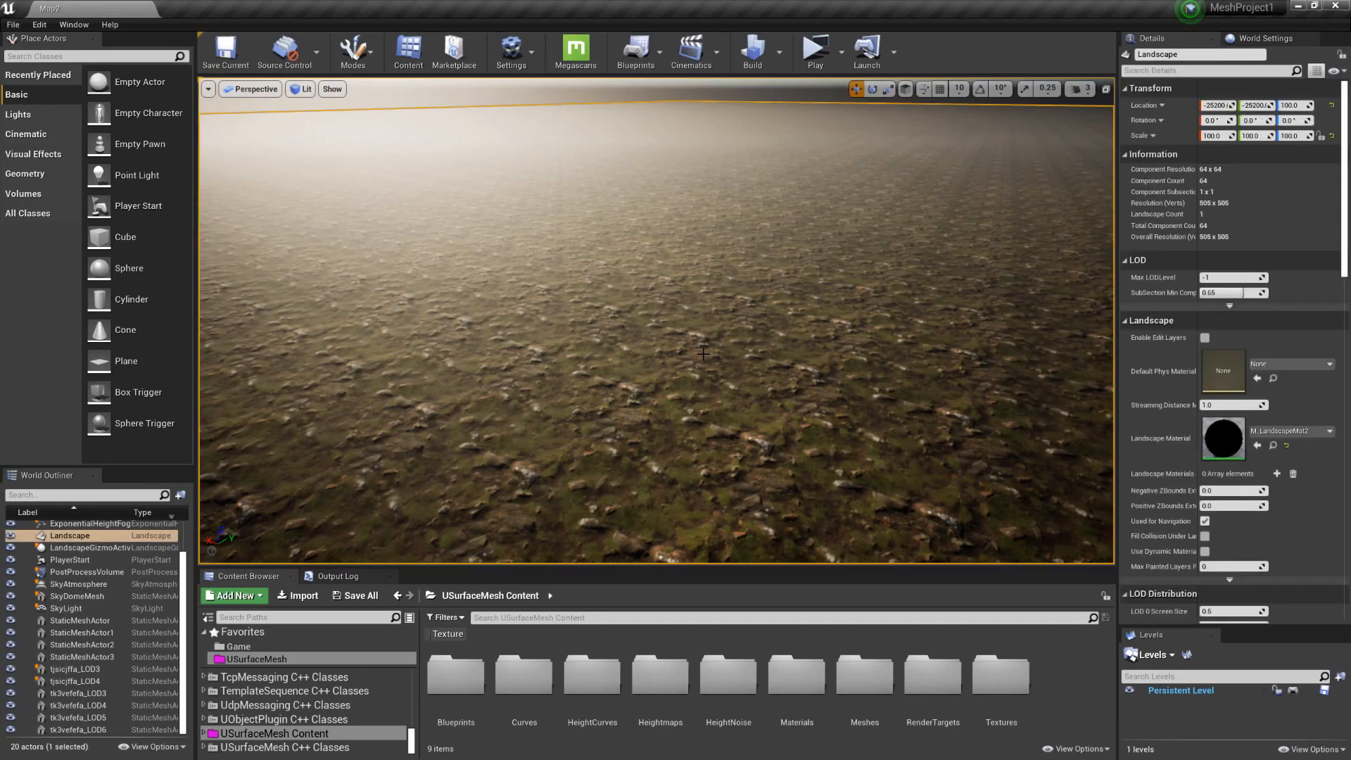
left_click(354, 50)
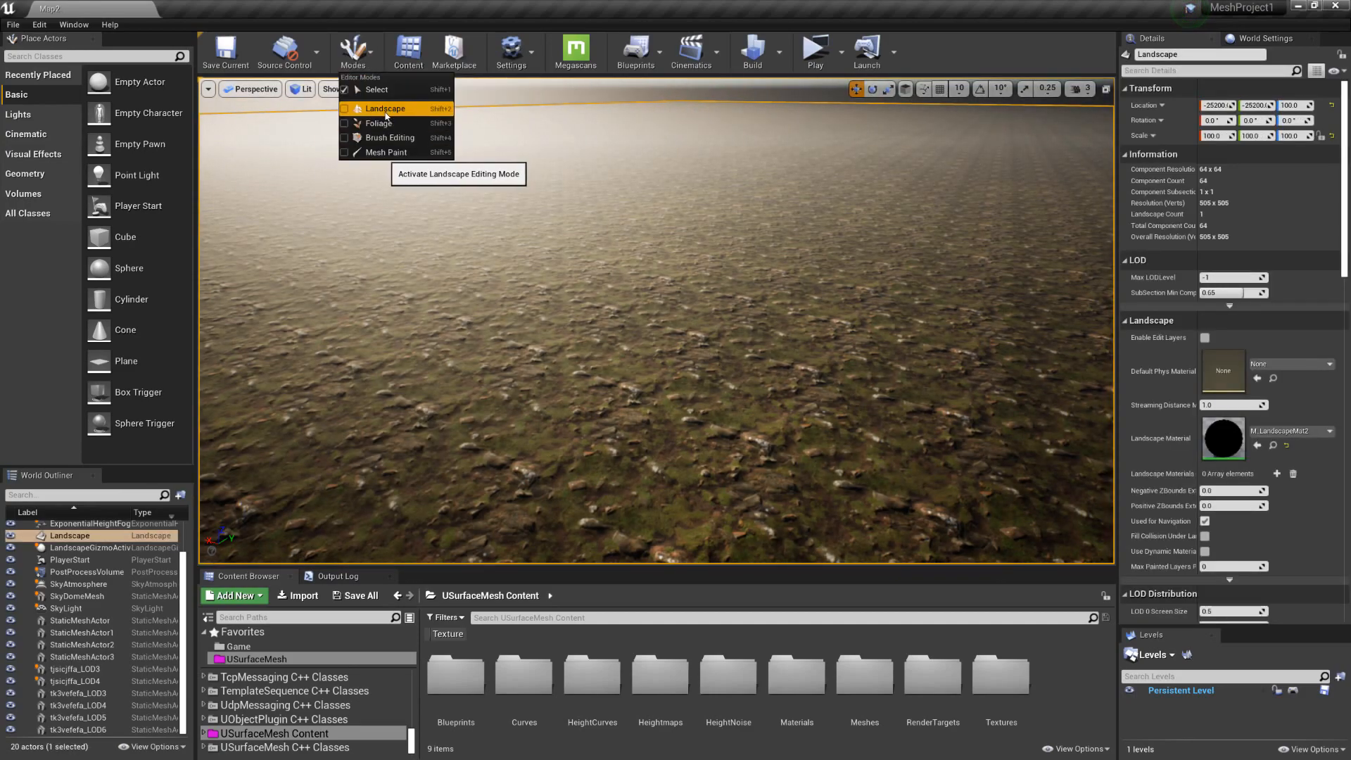
left_click(386, 110)
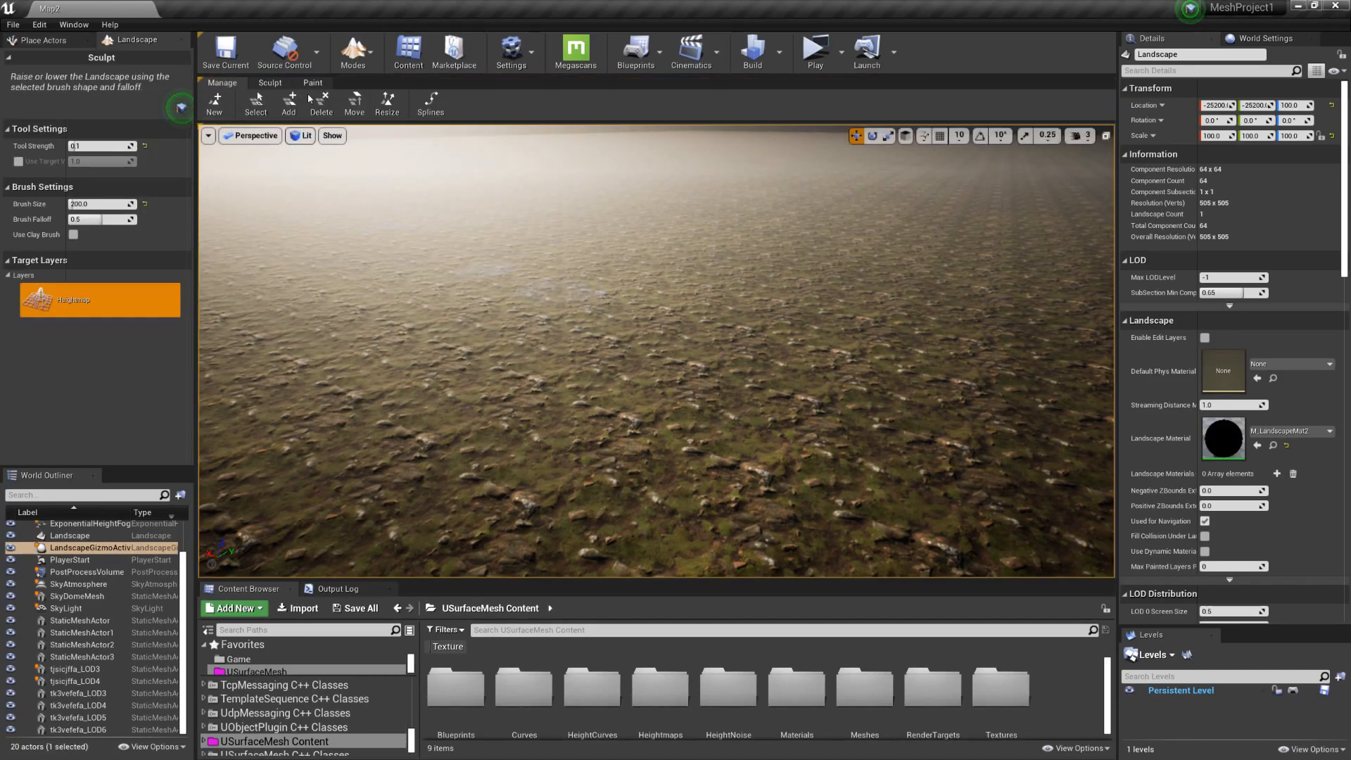
left_click(278, 84)
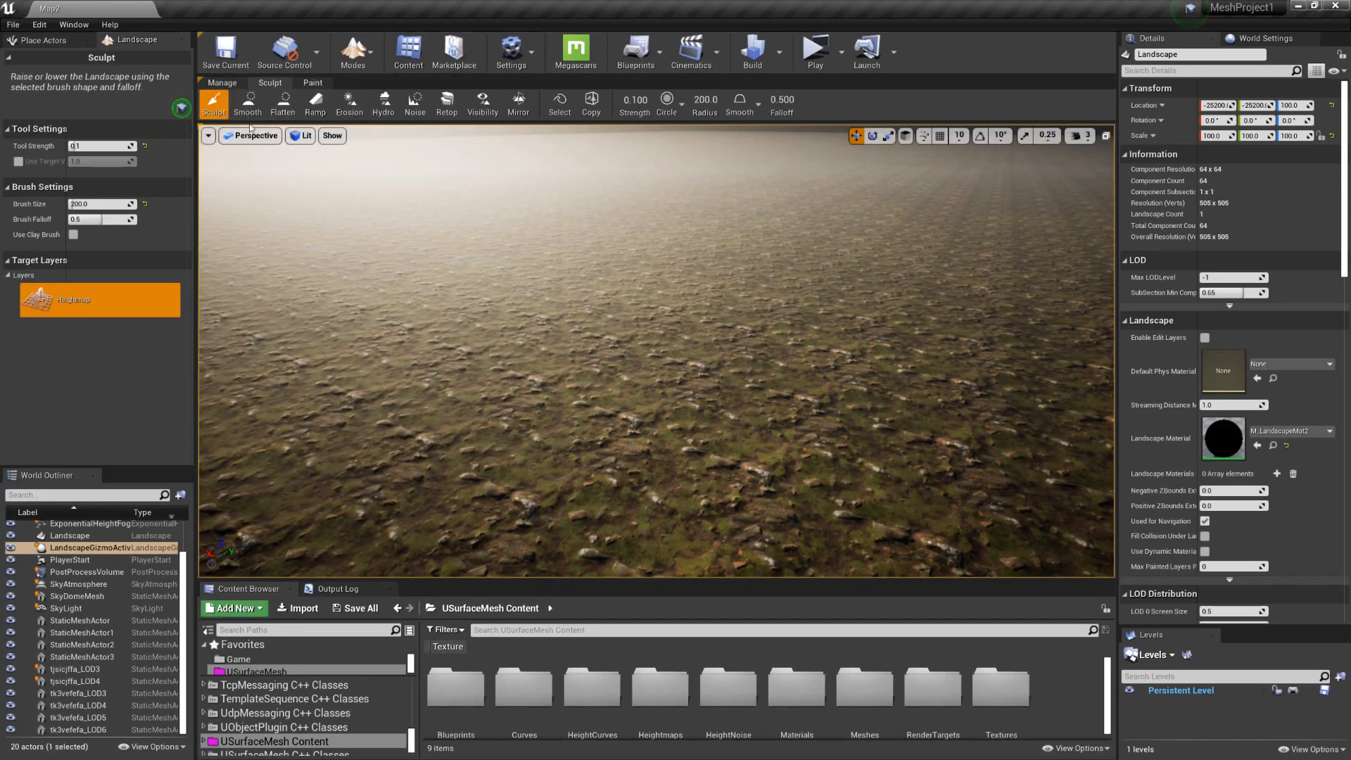
left_click(283, 104)
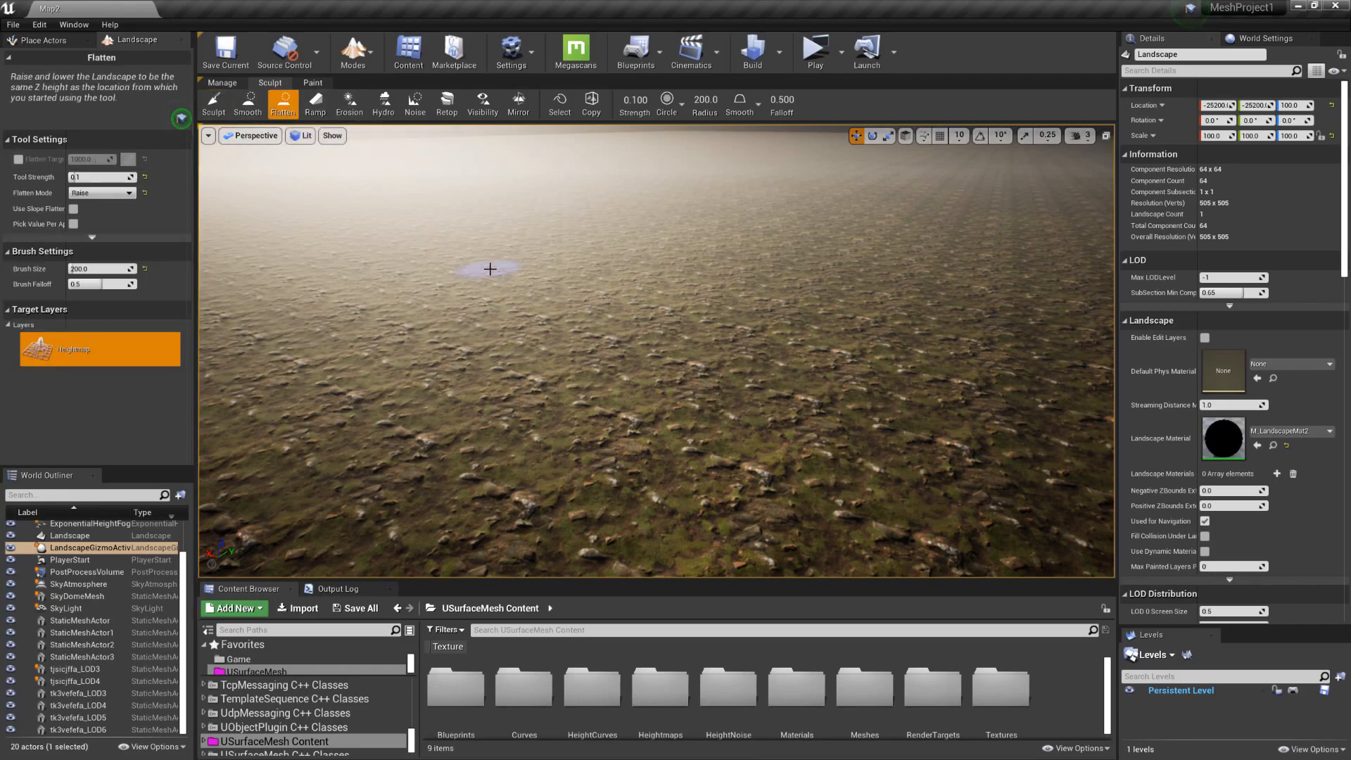
Enable the flatten target, sample the ground's height, and set the target to 1100
left_click(18, 159)
left_click(128, 159)
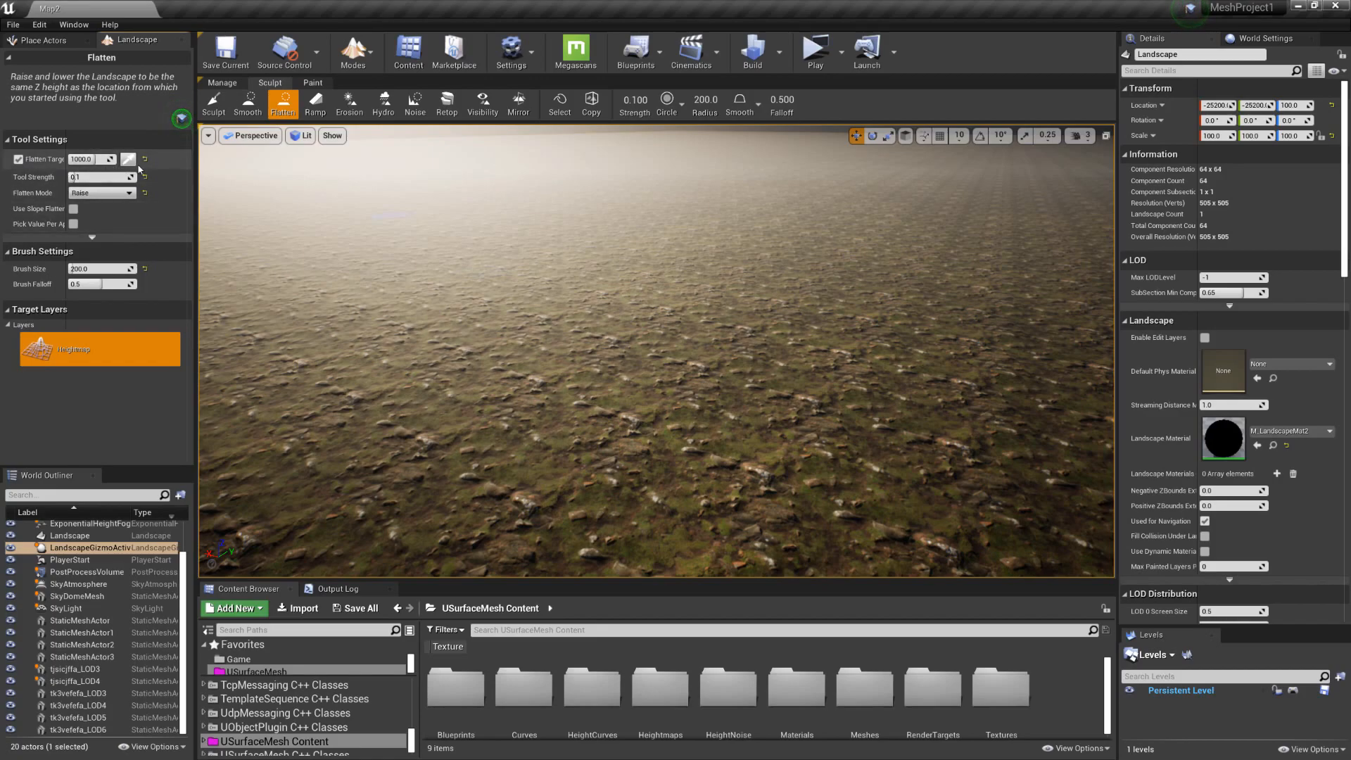
left_click(606, 366)
left_click(88, 159)
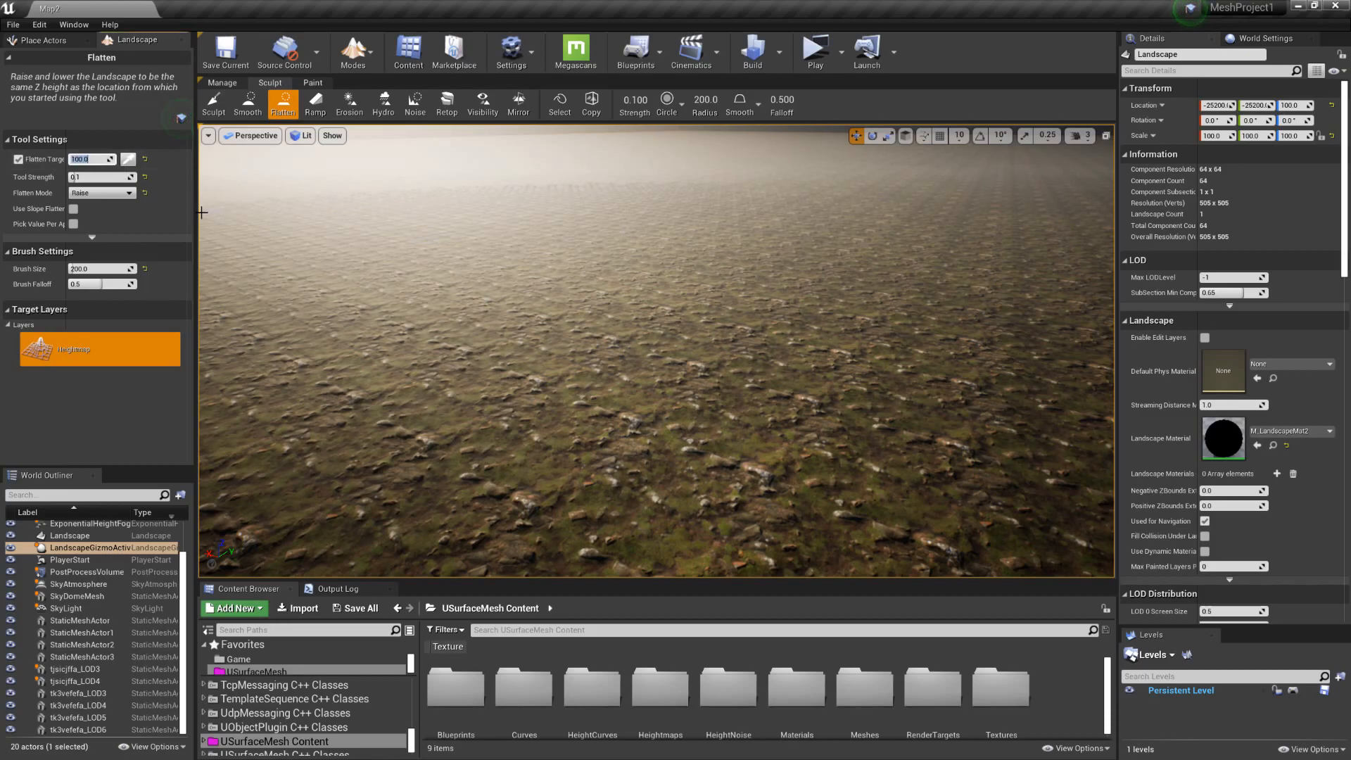
type("1100")
key("Return")
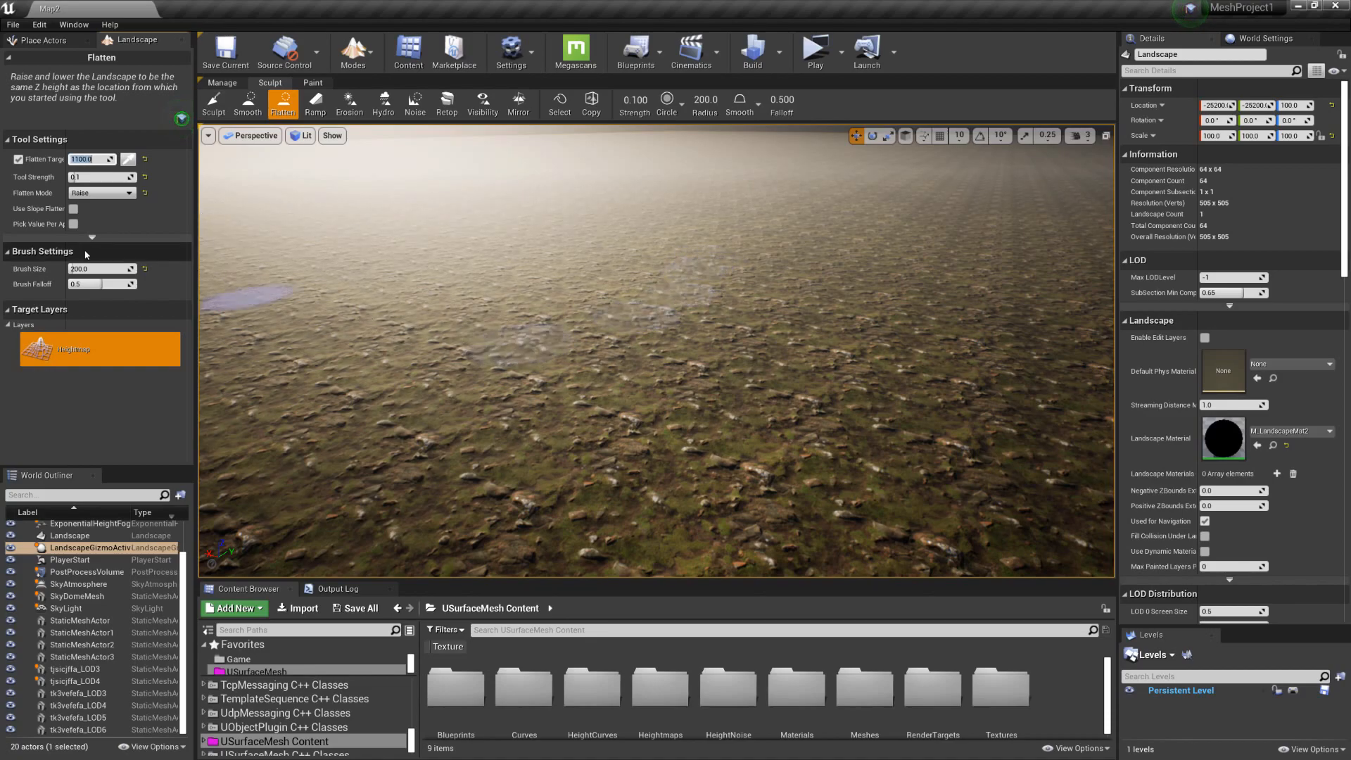
Try raising the terrain to the flatten target with a brush size of 1000, and undo the stroke
left_click(99, 269)
type("1000")
key("Return")
mouse_move(419, 282)
right_mouse_down()
mouse_move(399, 310)
mouse_move(420, 283)
right_mouse_up()
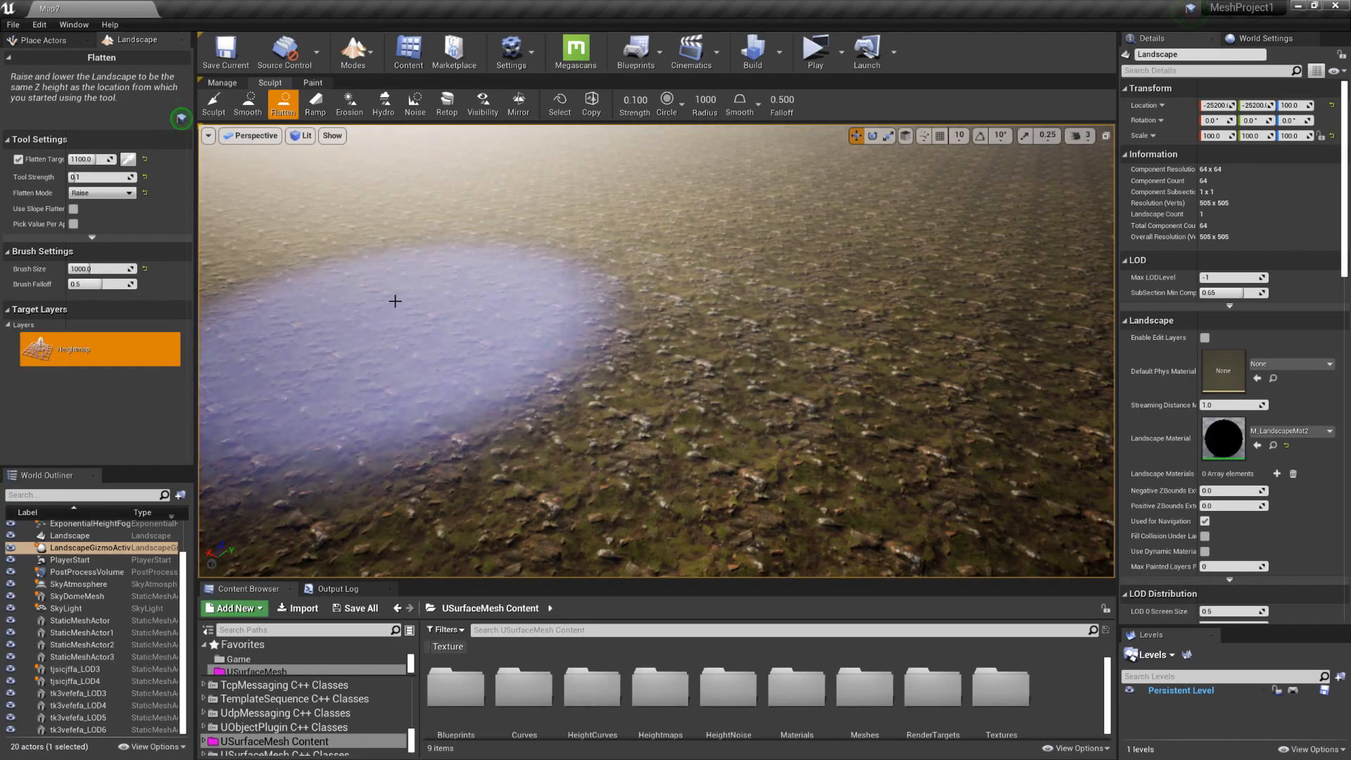
mouse_move(383, 287)
left_mouse_down()
mouse_move(563, 230)
mouse_move(573, 289)
mouse_move(637, 338)
left_mouse_up()
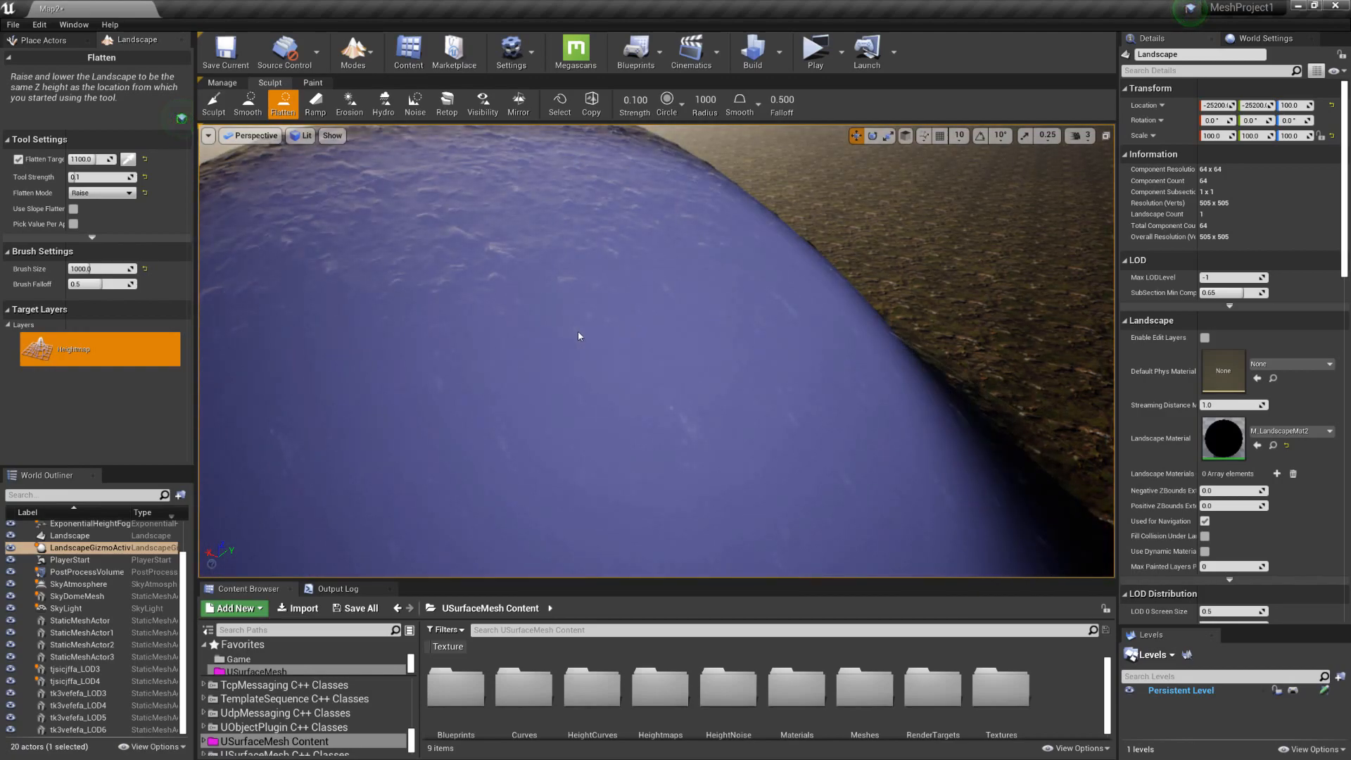
key("ctrl+z")
Set the brush size to 500 and raise adjoining mounds on the flat ground with the Flatten tool
left_click(85, 271)
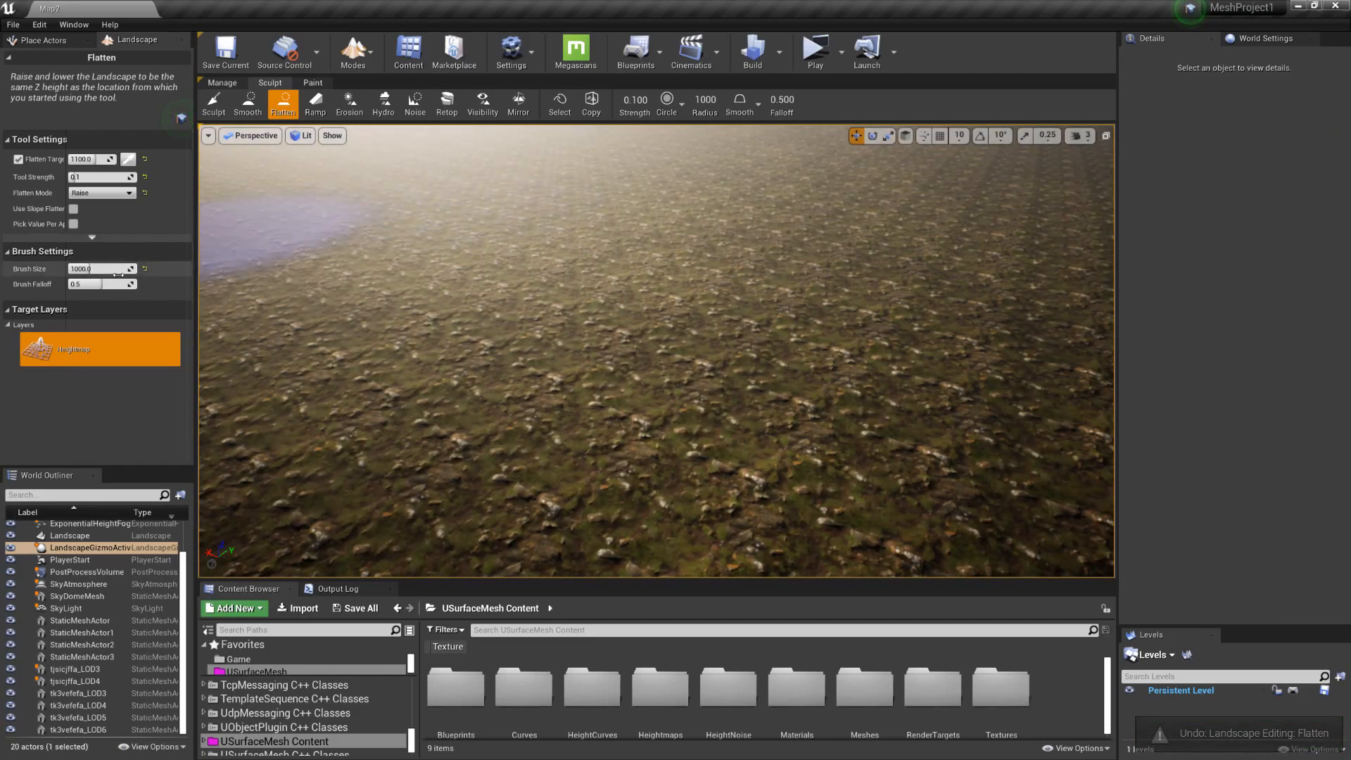
type("500")
key("Return")
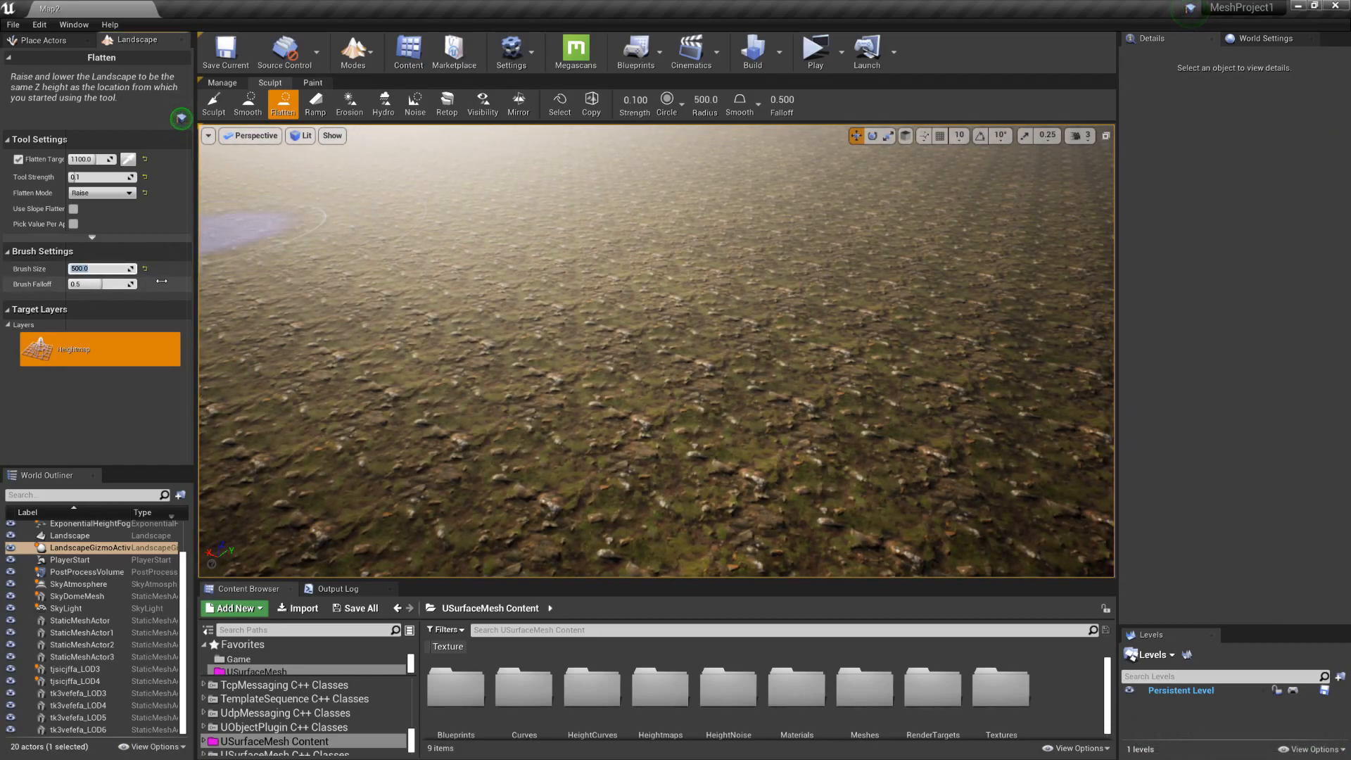
mouse_move(567, 320)
right_mouse_down()
mouse_move(690, 282)
mouse_move(626, 305)
right_mouse_up()
mouse_move(634, 235)
left_mouse_down()
mouse_move(596, 254)
mouse_move(437, 232)
mouse_move(632, 264)
left_mouse_up()
right_click_drag(632, 265, 461, 182)
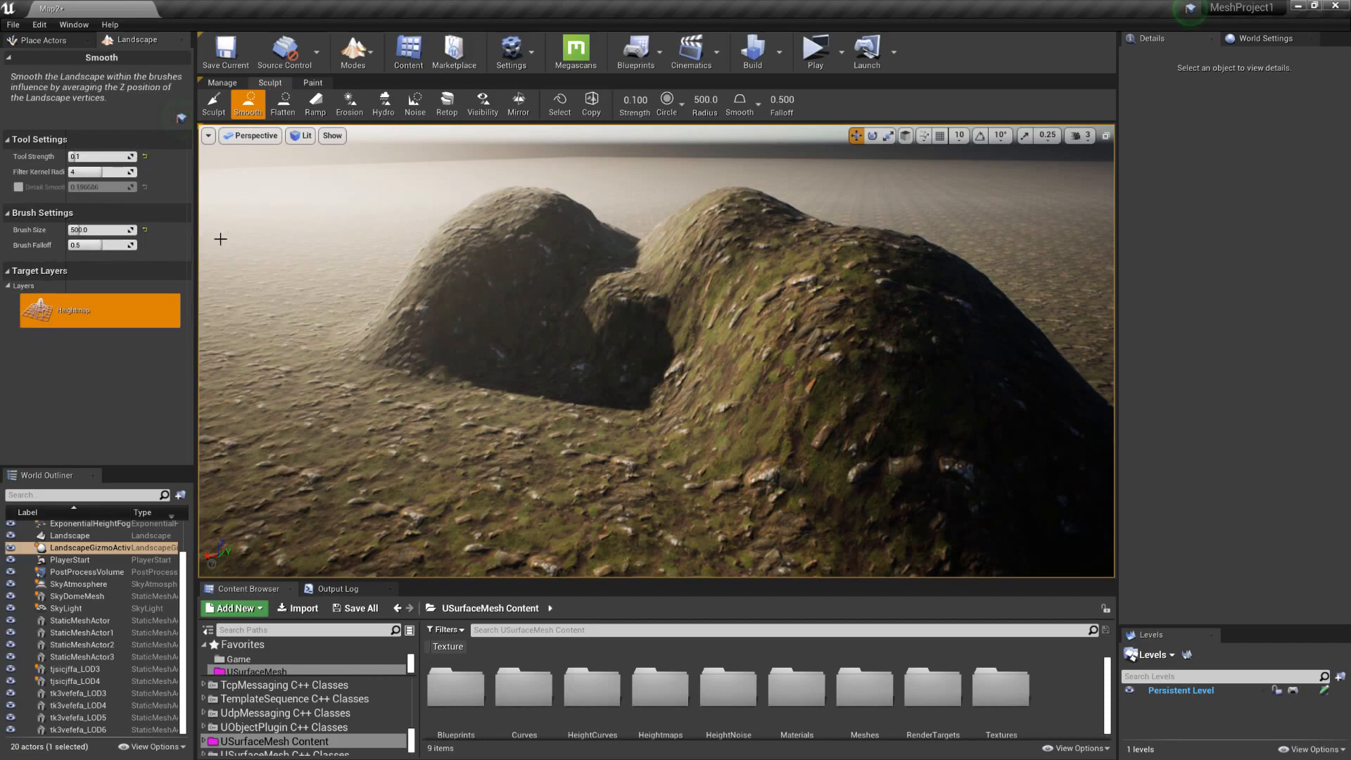
Turn off the flatten target, raise the hollow between the mounds with the Flatten tool, and return to Select mode
left_click(77, 229)
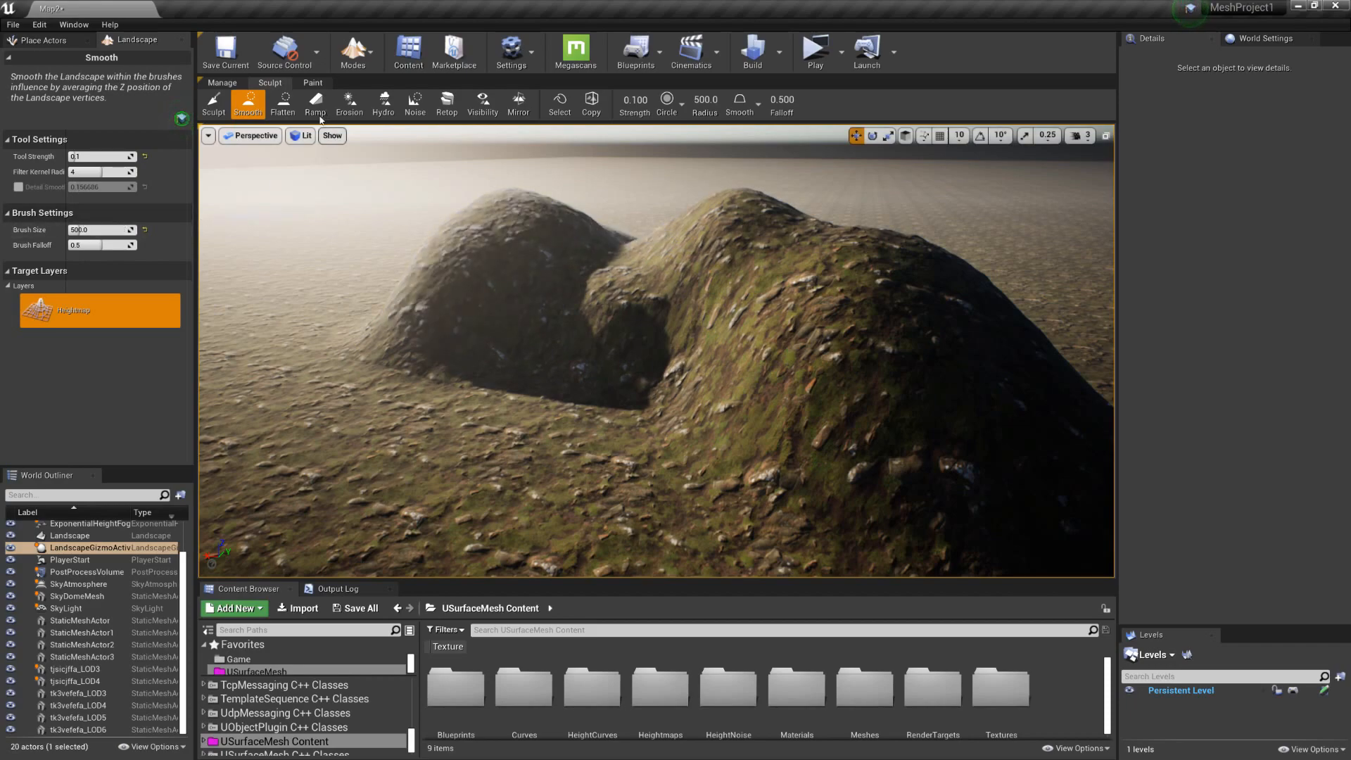
left_click(285, 112)
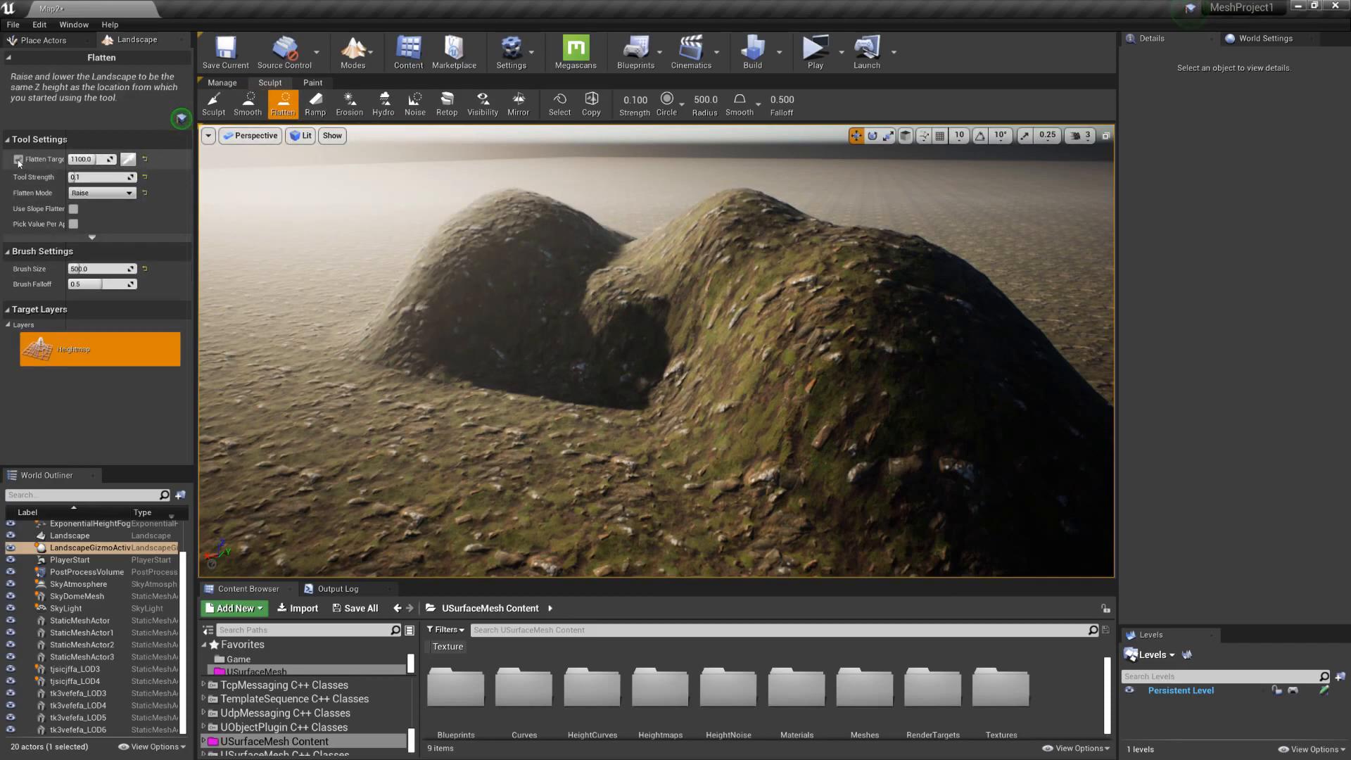
mouse_move(496, 230)
left_mouse_down()
mouse_move(543, 218)
mouse_move(693, 236)
mouse_move(797, 268)
mouse_move(623, 246)
left_mouse_up()
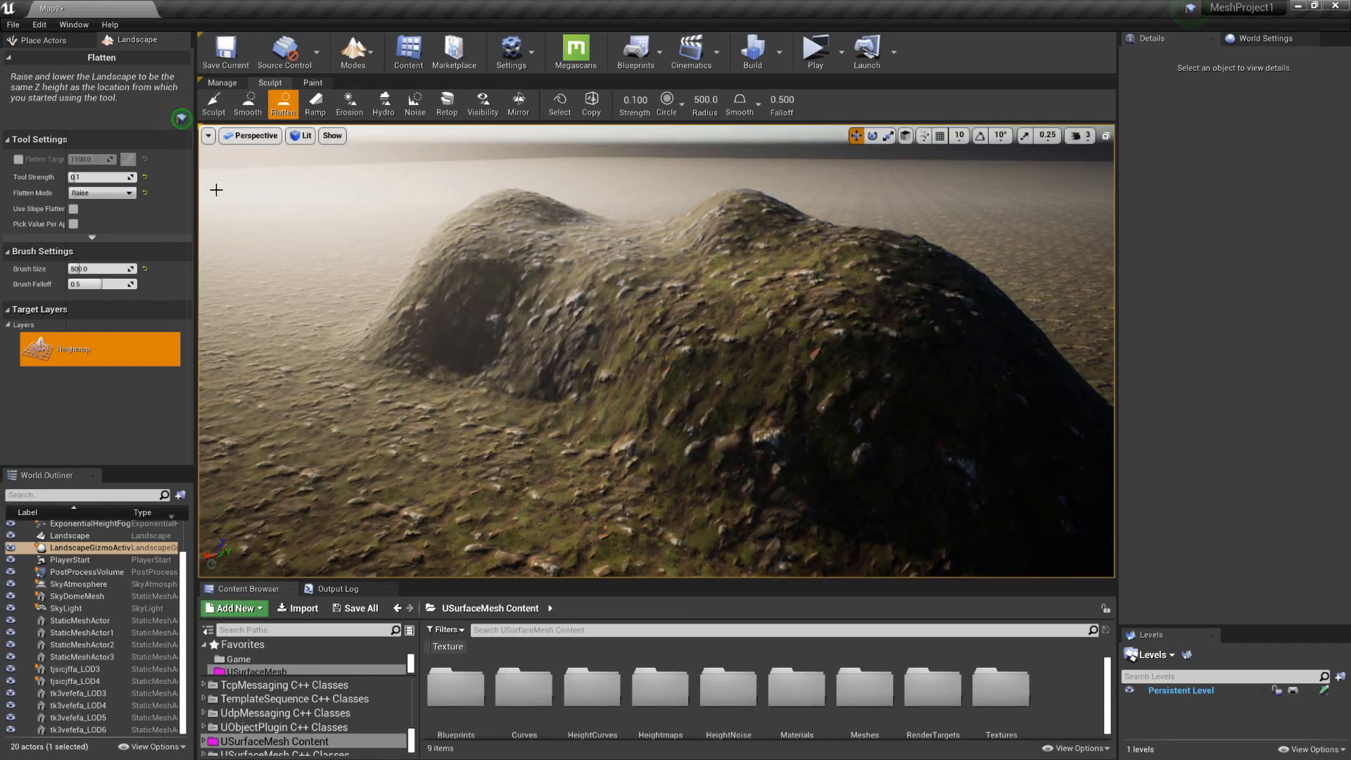
left_click(214, 104)
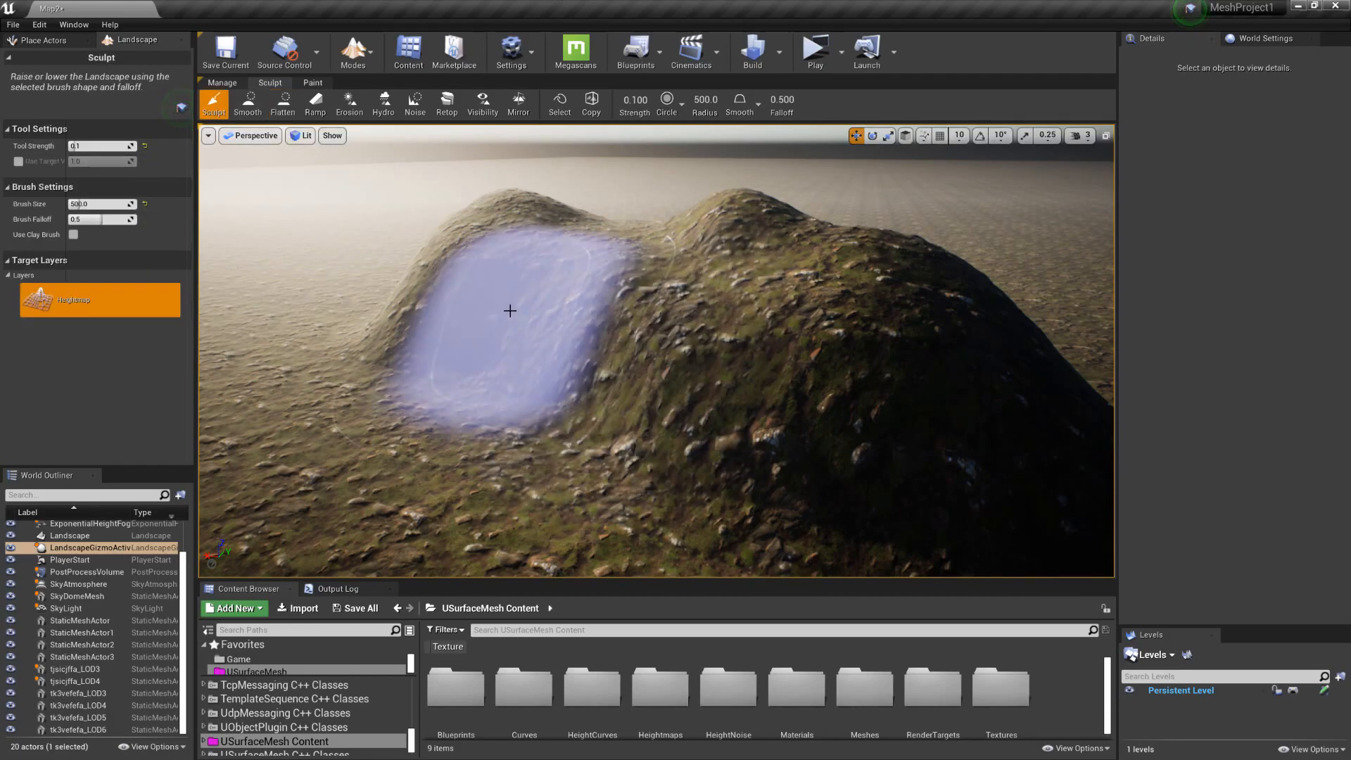
key("shift+1")
right_click_drag(572, 325, 579, 329)
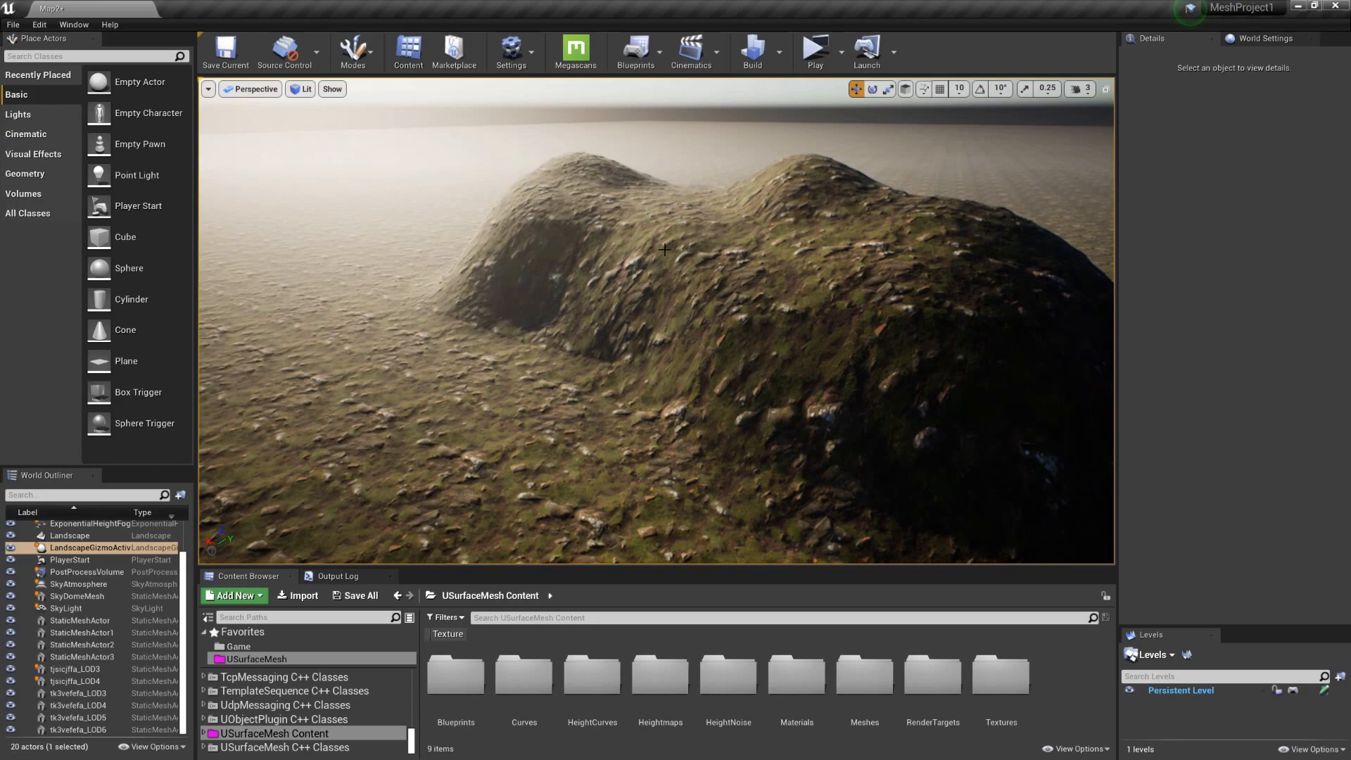
scroll(695, 374, "down", 2)
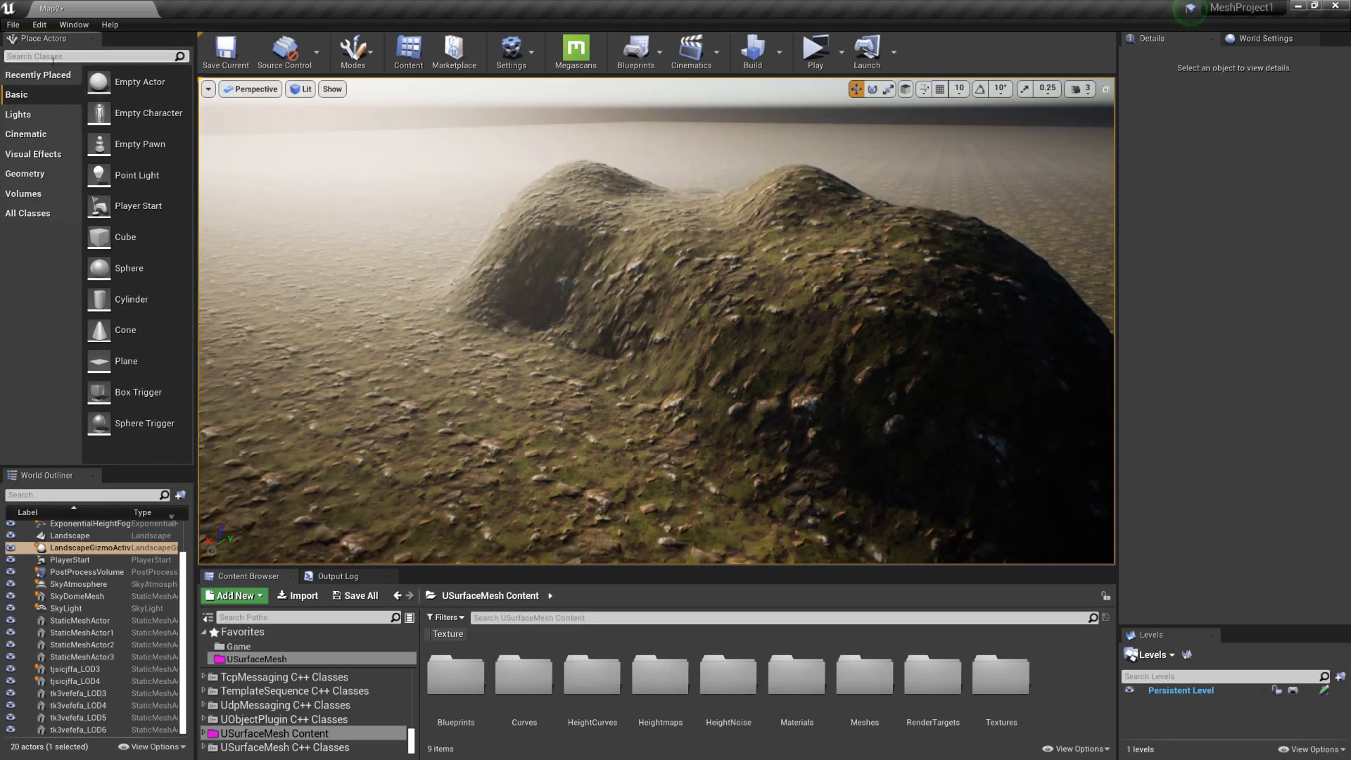
Find the USurface Mesh Grid actor and place it in the level in front of the hill
left_click(53, 58)
type("usurf")
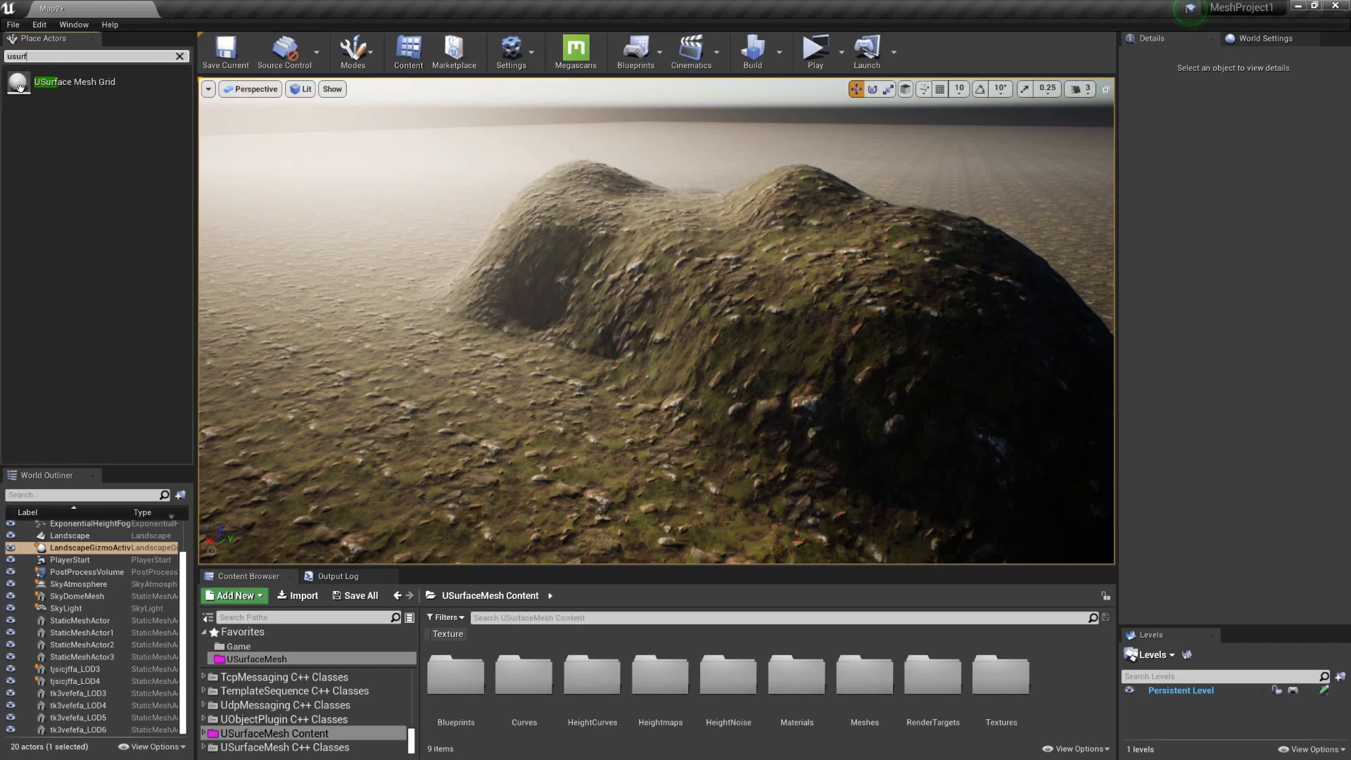
left_click_drag(90, 83, 669, 381)
right_click_drag(656, 336, 644, 351)
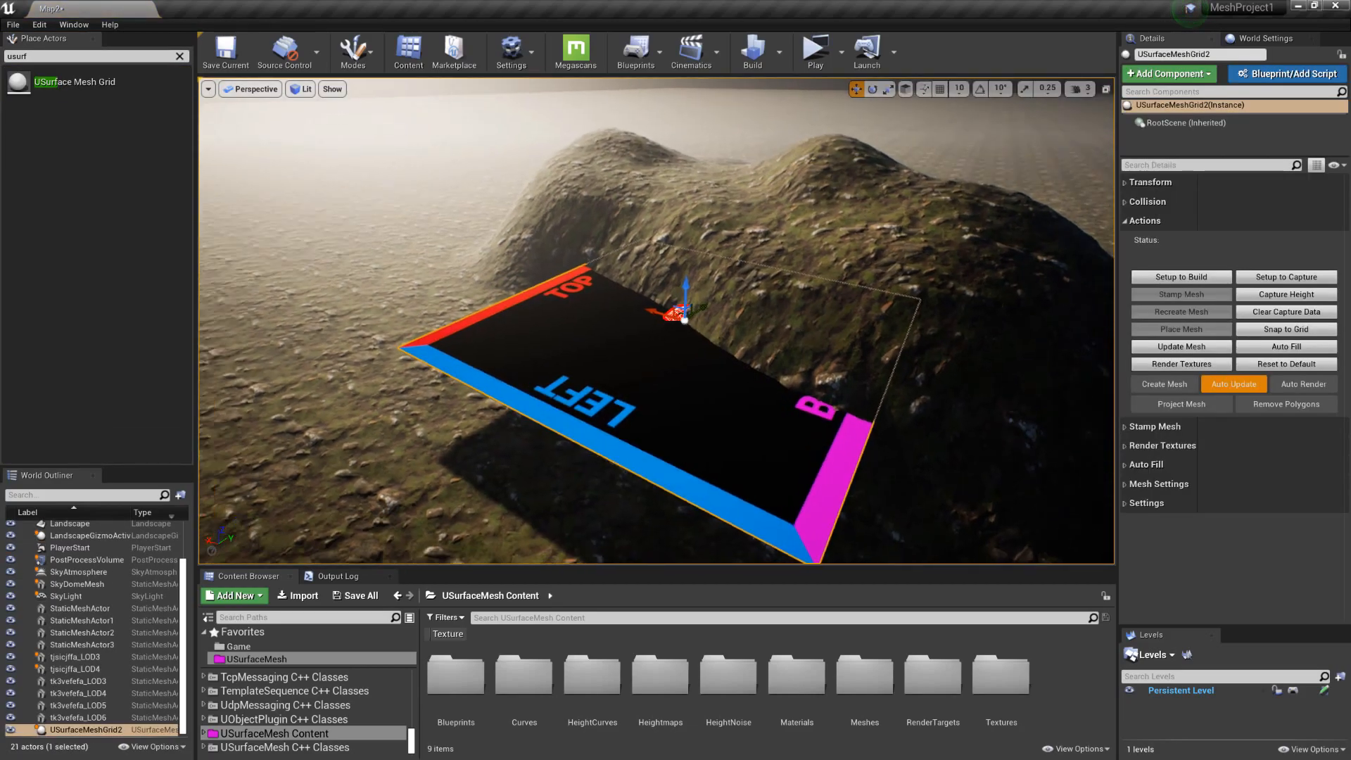
Rotate the mesh grid so it tilts toward the hillside, and switch back to the move gizmo
right_click_drag(775, 348, 762, 364)
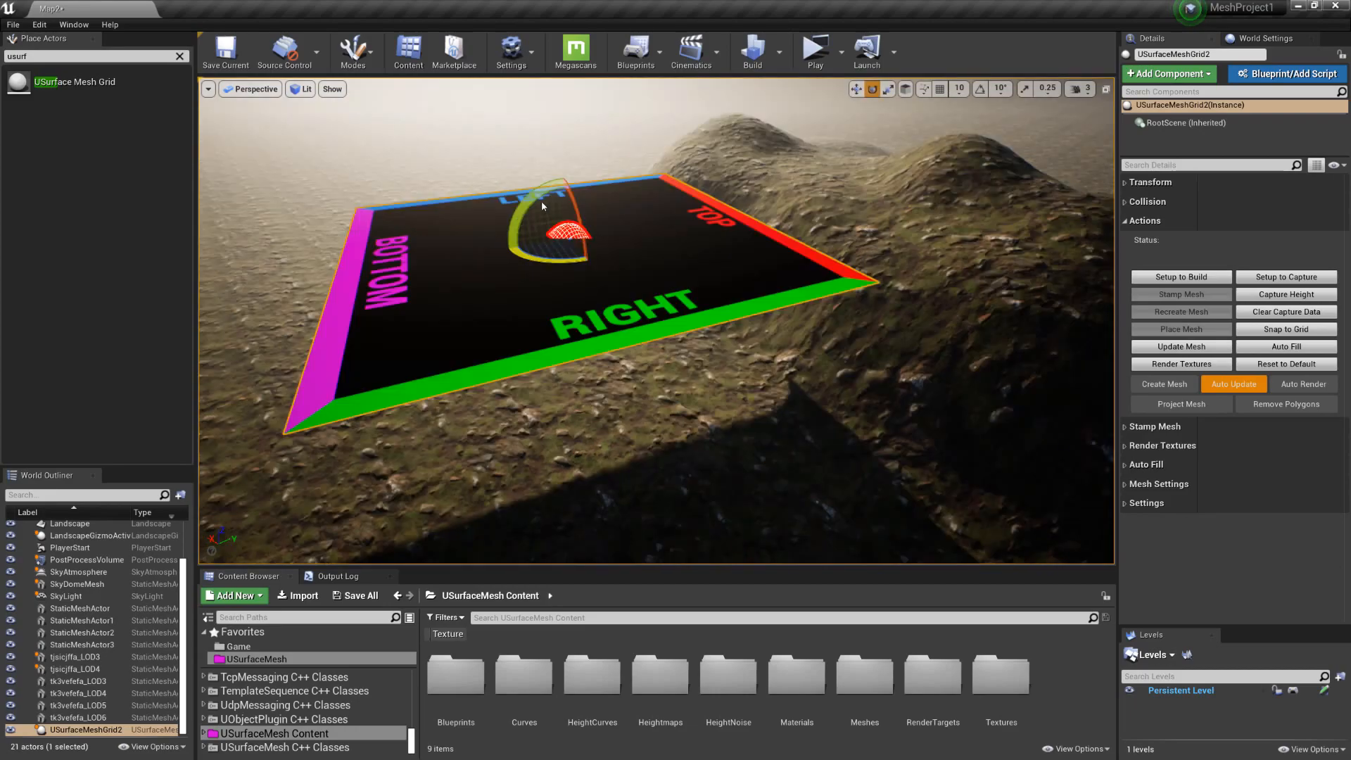
left_click_drag(536, 196, 673, 121)
key("w")
right_click_drag(673, 122, 774, 109)
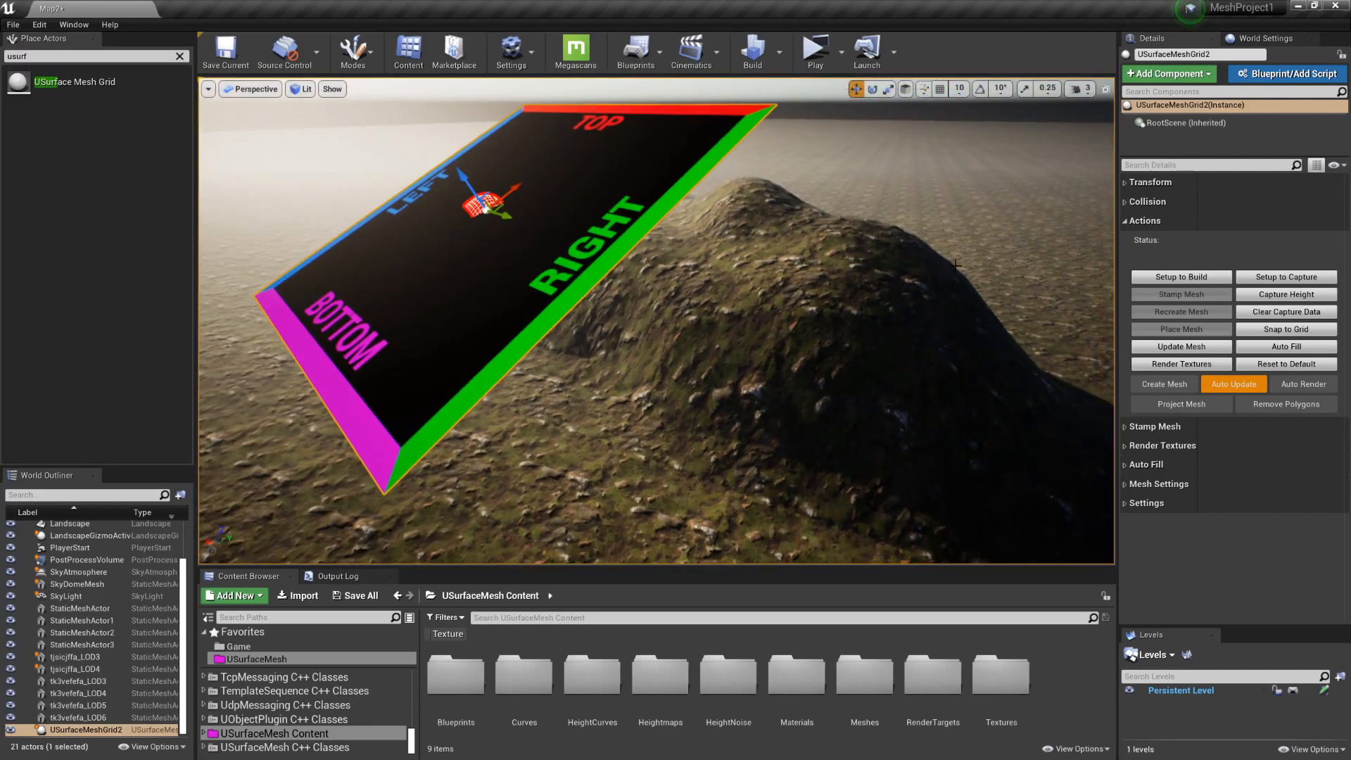
Run Setup to Build on the mesh grid to project its mesh onto the hillside and ground
left_click(1198, 281)
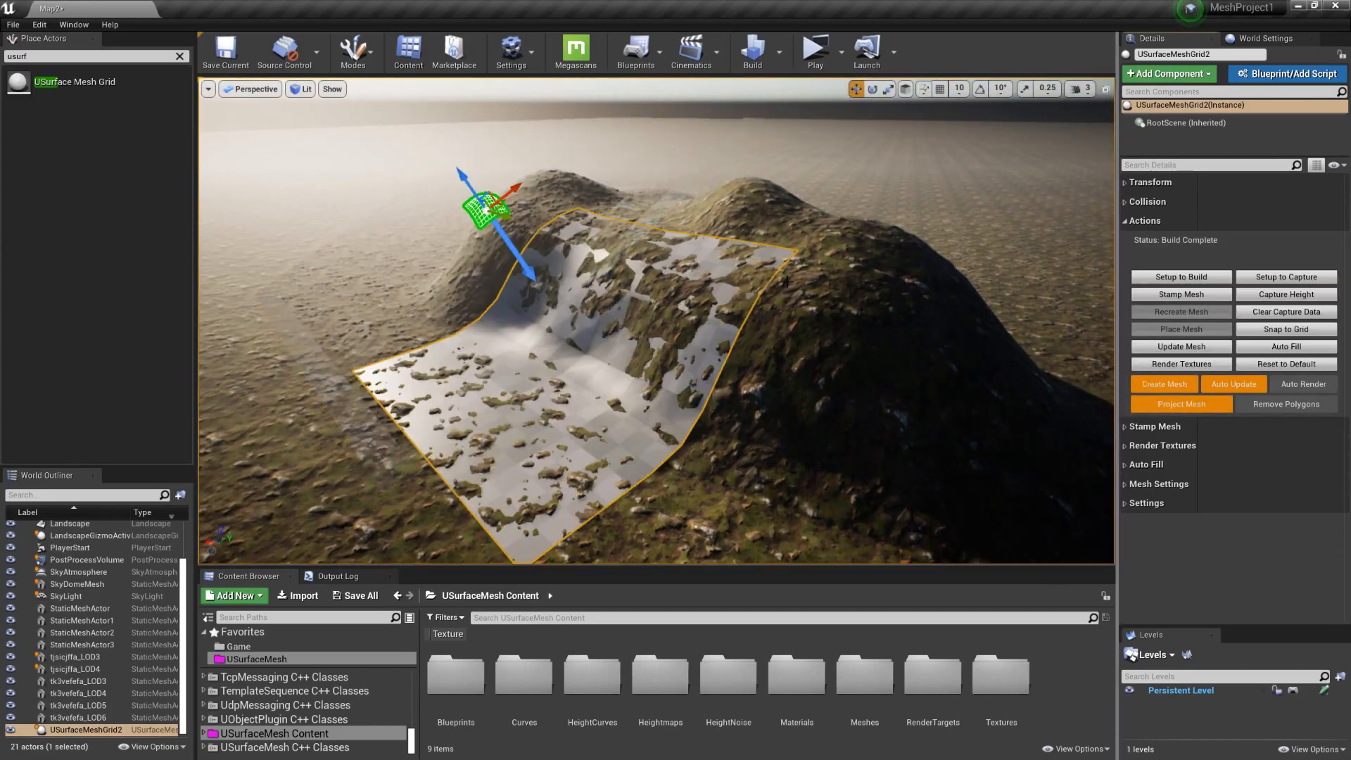
right_click_drag(704, 310, 661, 318)
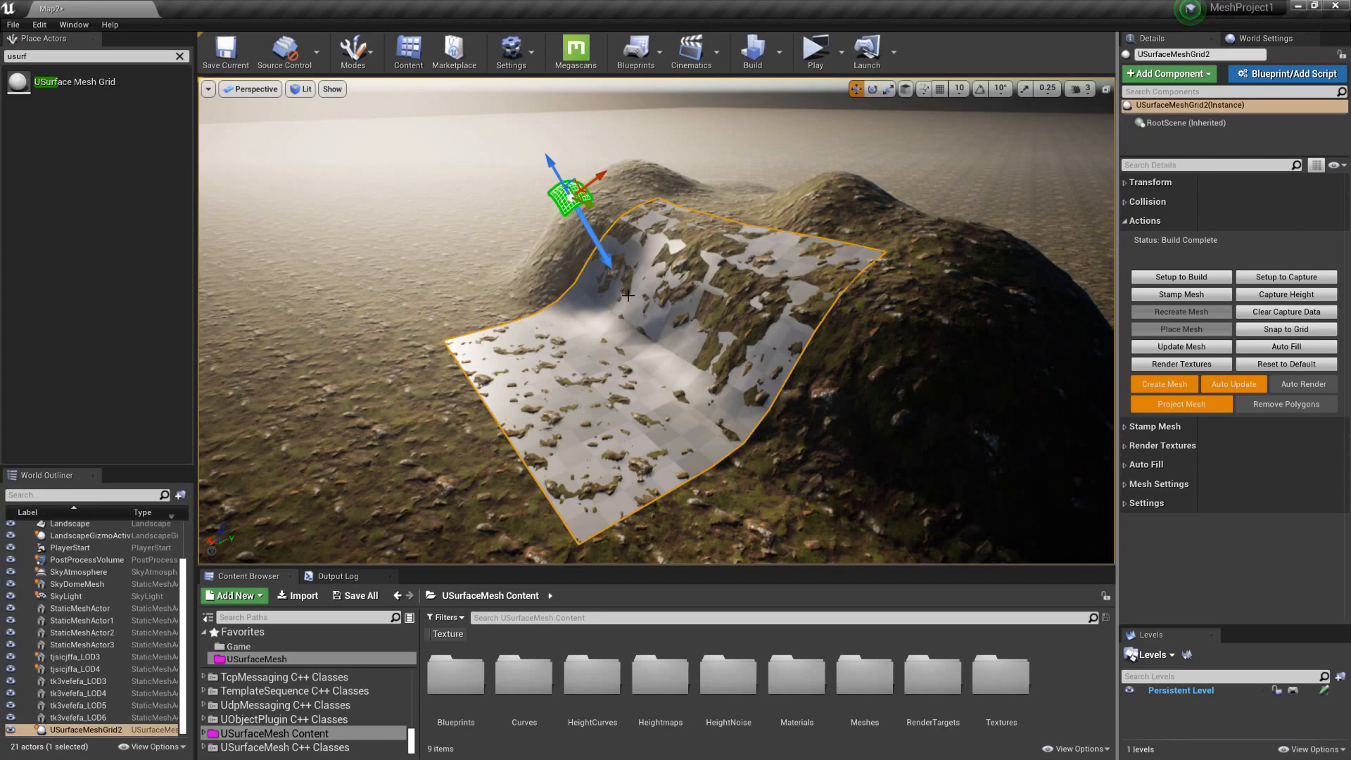
scroll(747, 351, "down", 2)
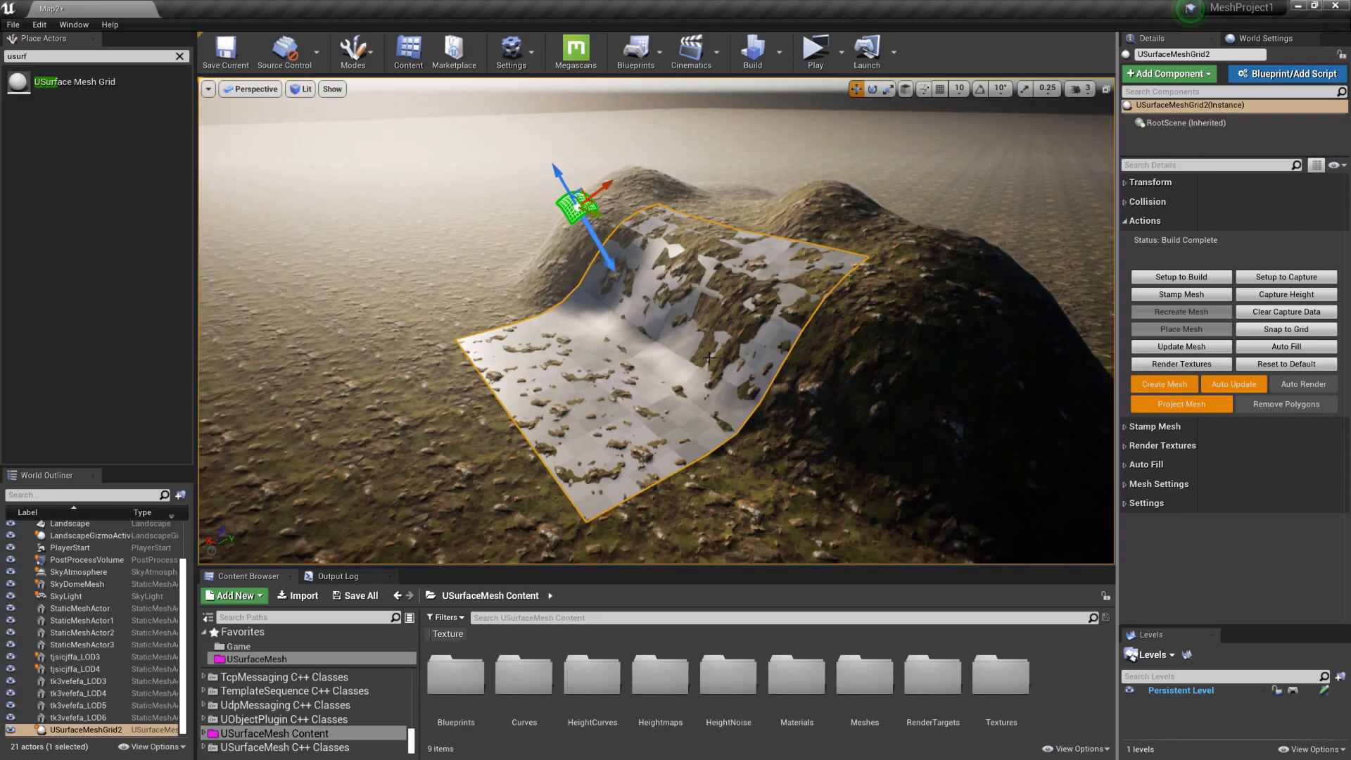
right_click_drag(755, 353, 753, 360)
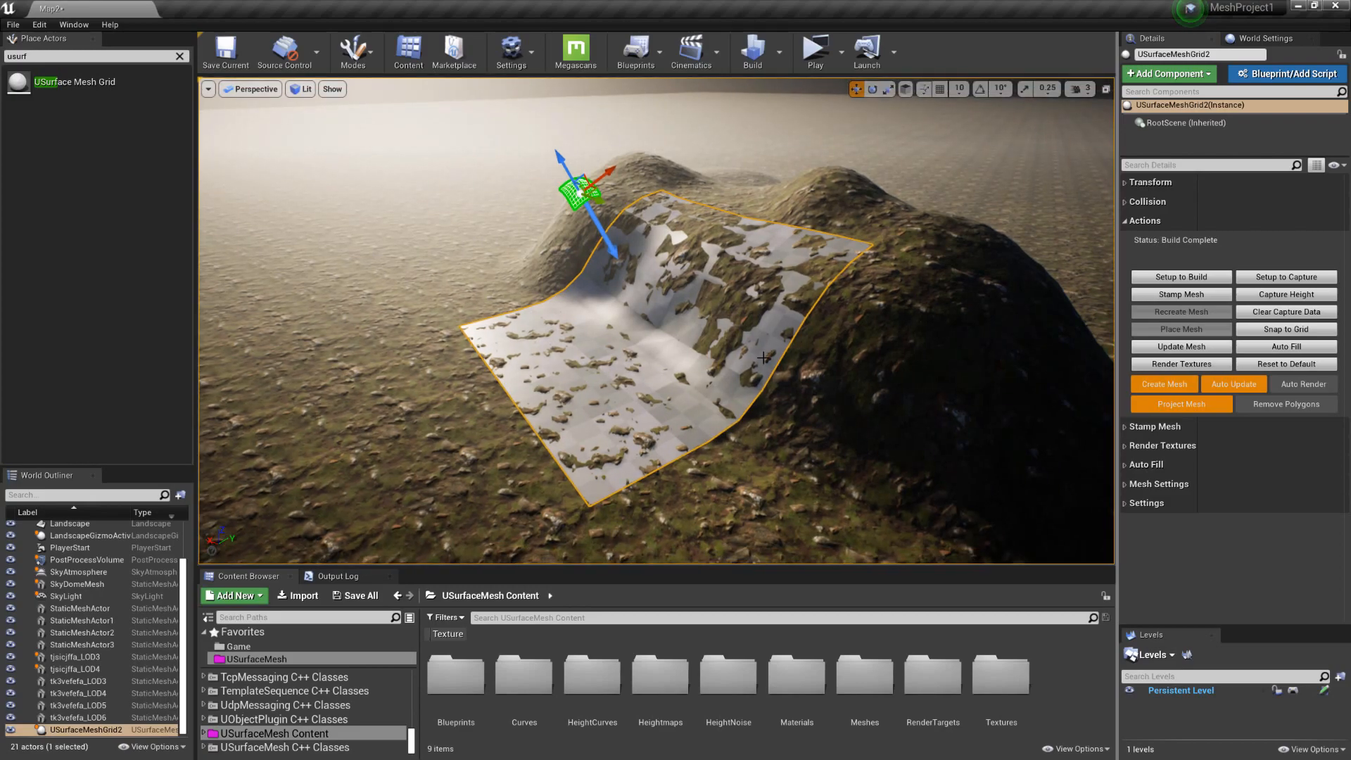
Show the viewport in Brush Wireframe and set the grid's mesh complexity to 2
key("alt+1")
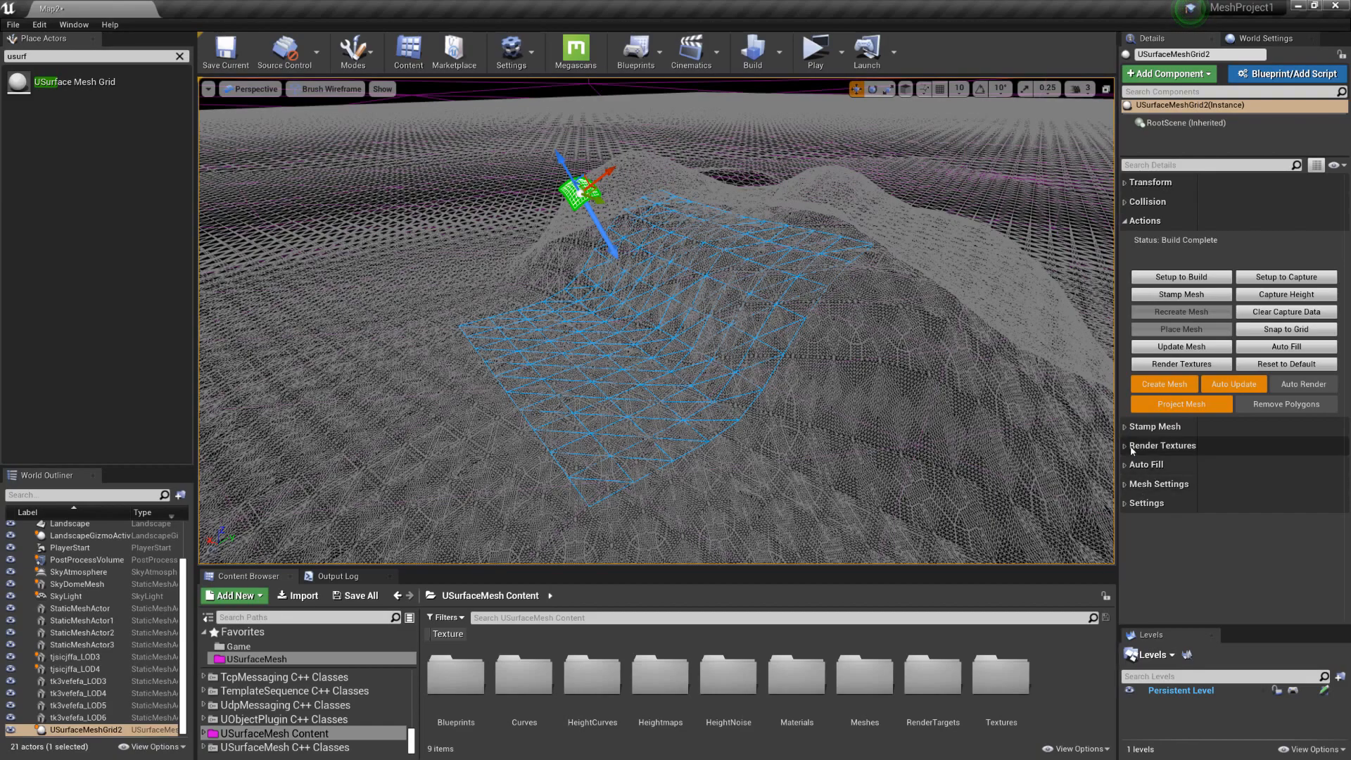
left_click(1128, 486)
scroll(1151, 482, "down", 3)
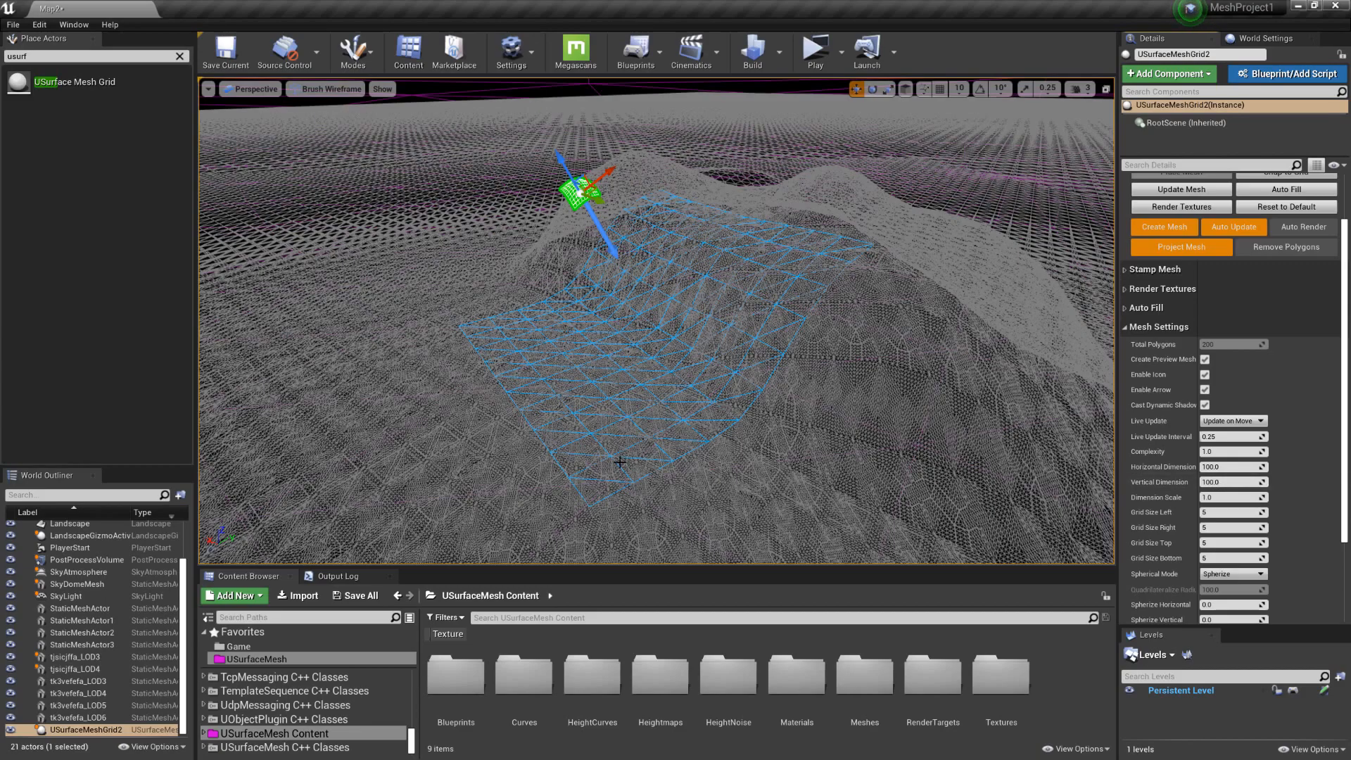
left_click(1228, 451)
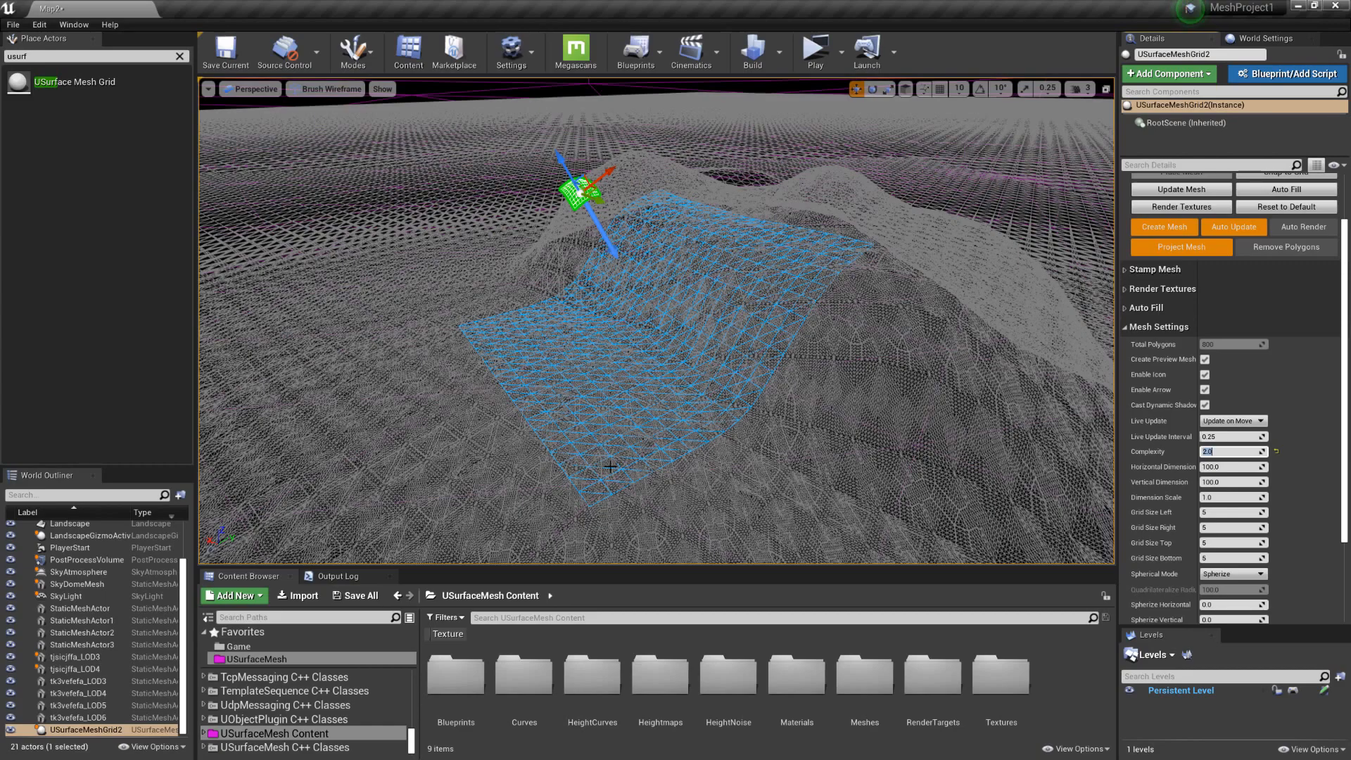
Set the grid's mesh complexity to 5 and collapse the Mesh Settings section
left_click(1216, 450)
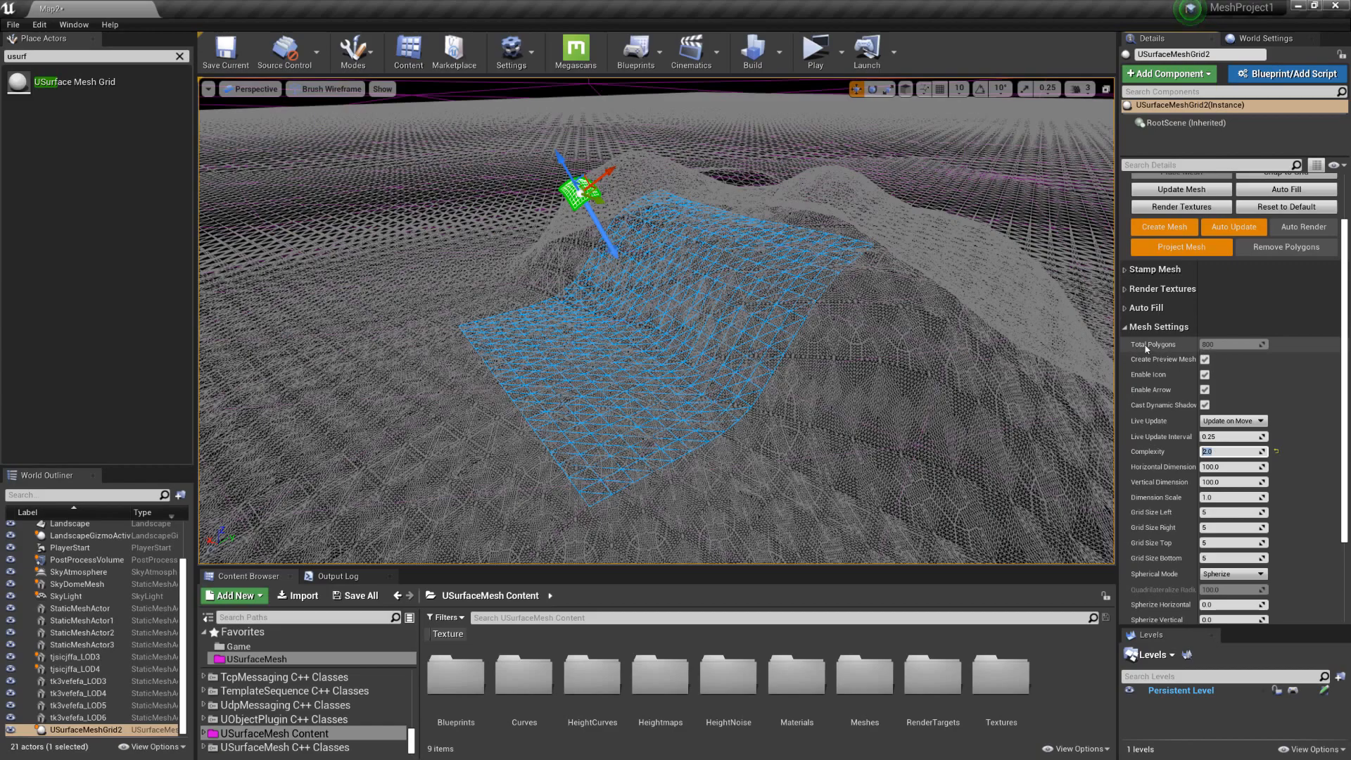
left_click_drag(1221, 452, 1185, 453)
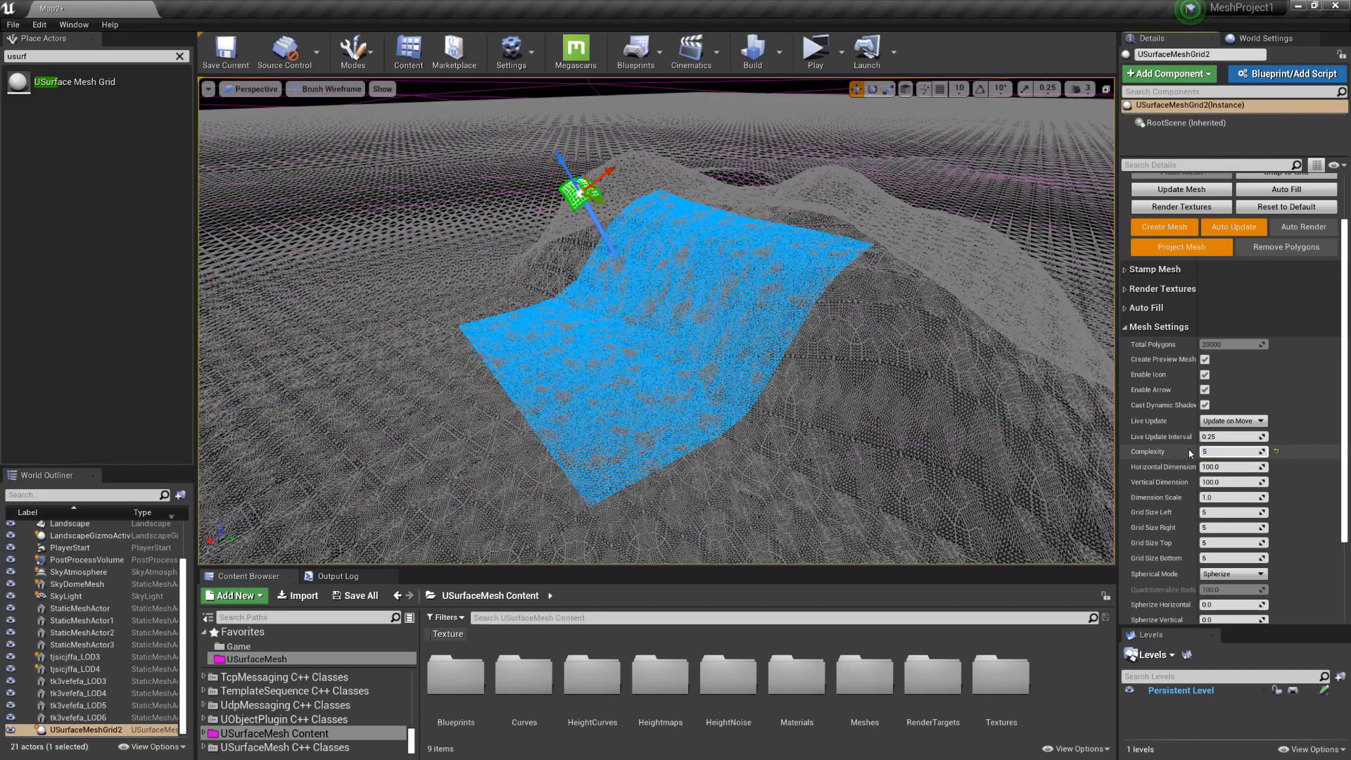
key("Return")
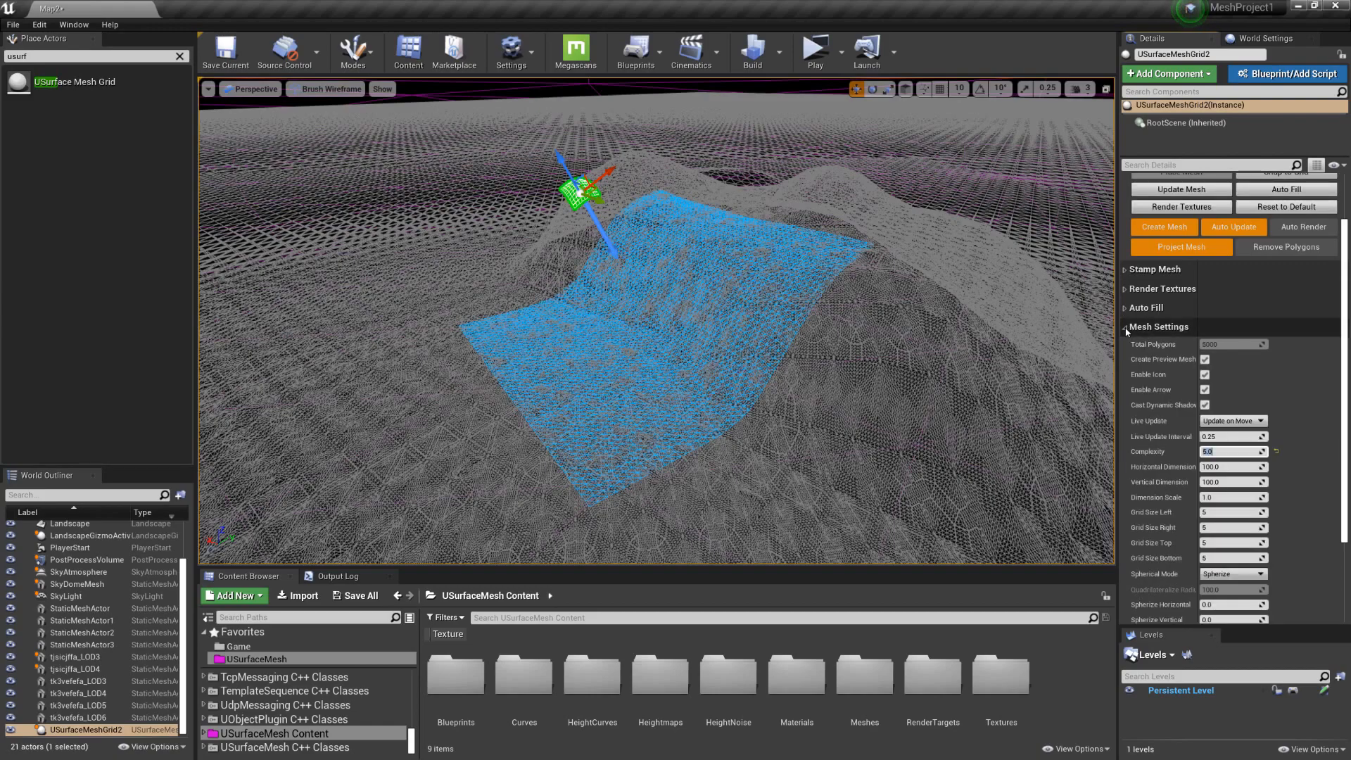
left_click(1127, 328)
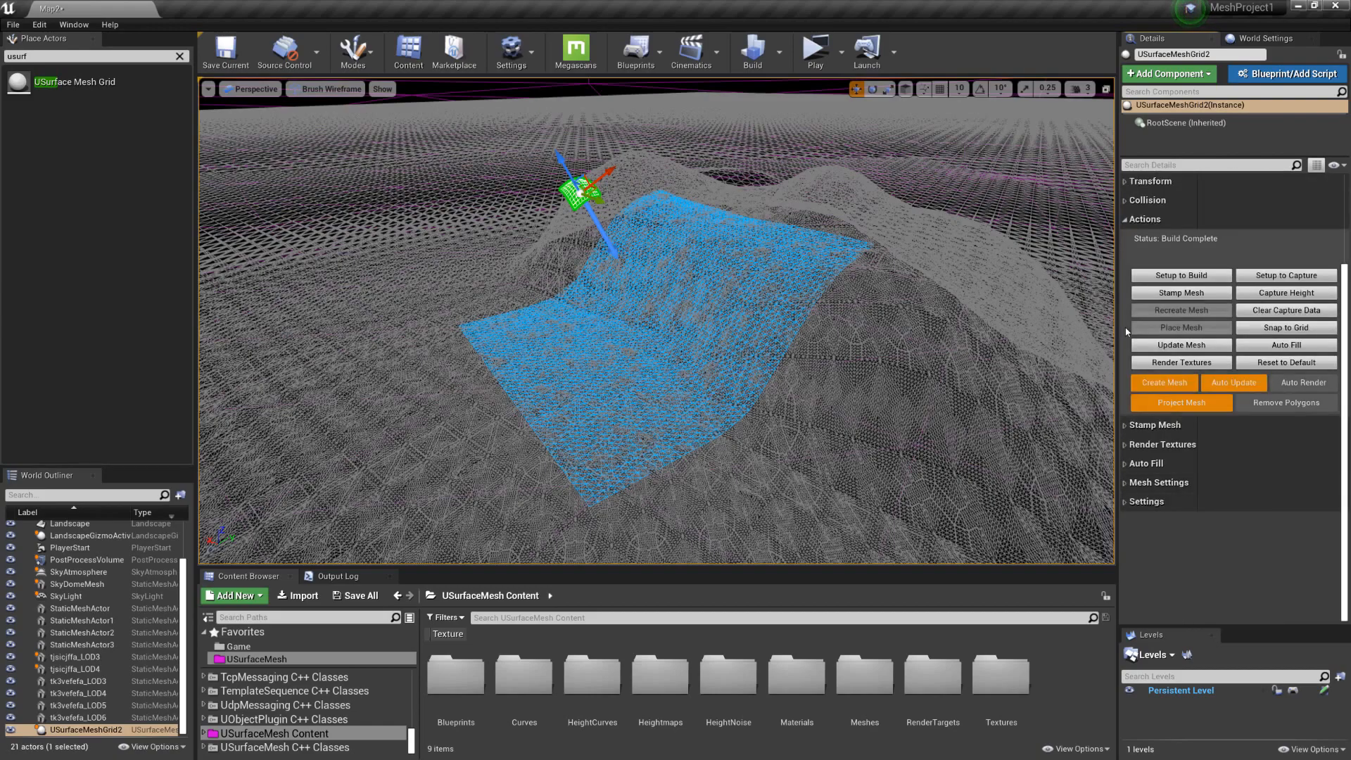
left_click(1130, 482)
scroll(1127, 488, "down", 1)
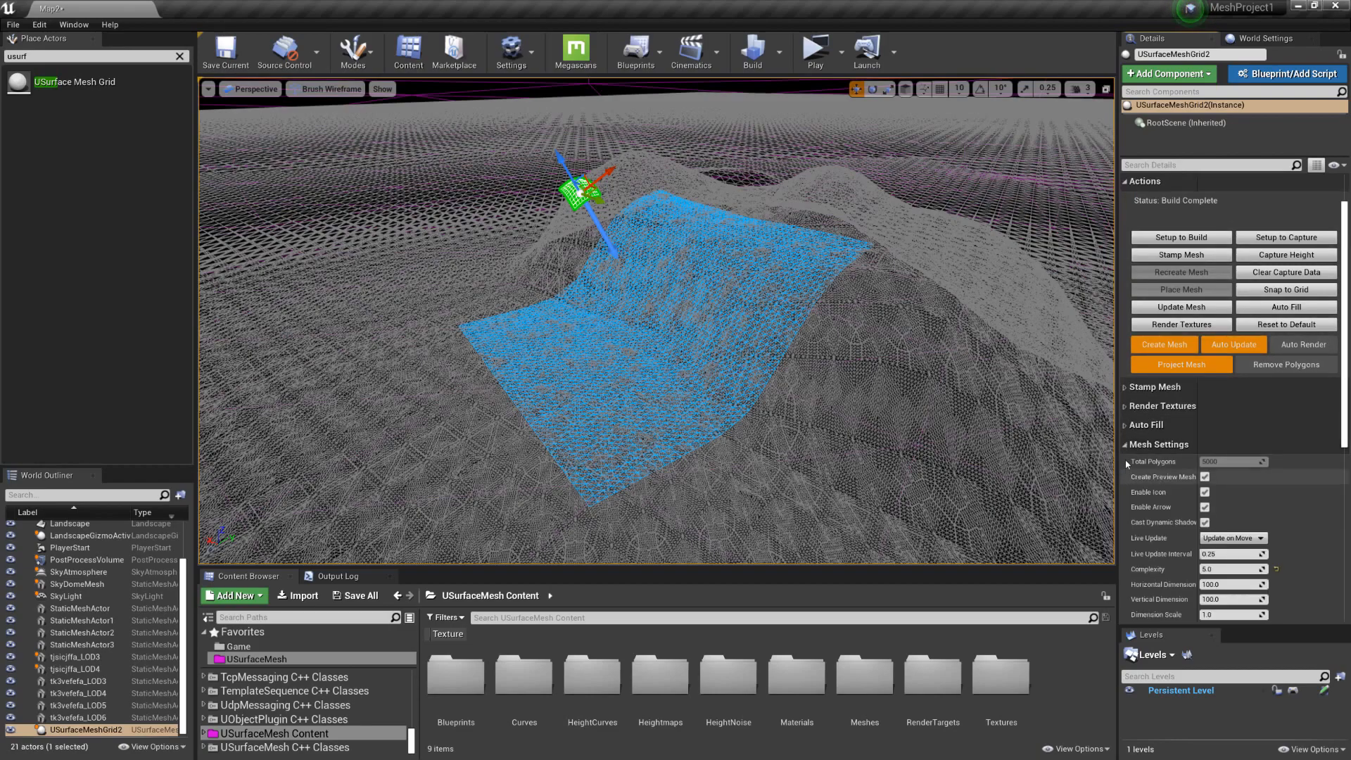
left_click(1123, 445)
Expand the grid's Height settings and enable Use Height Texture
left_click(1130, 506)
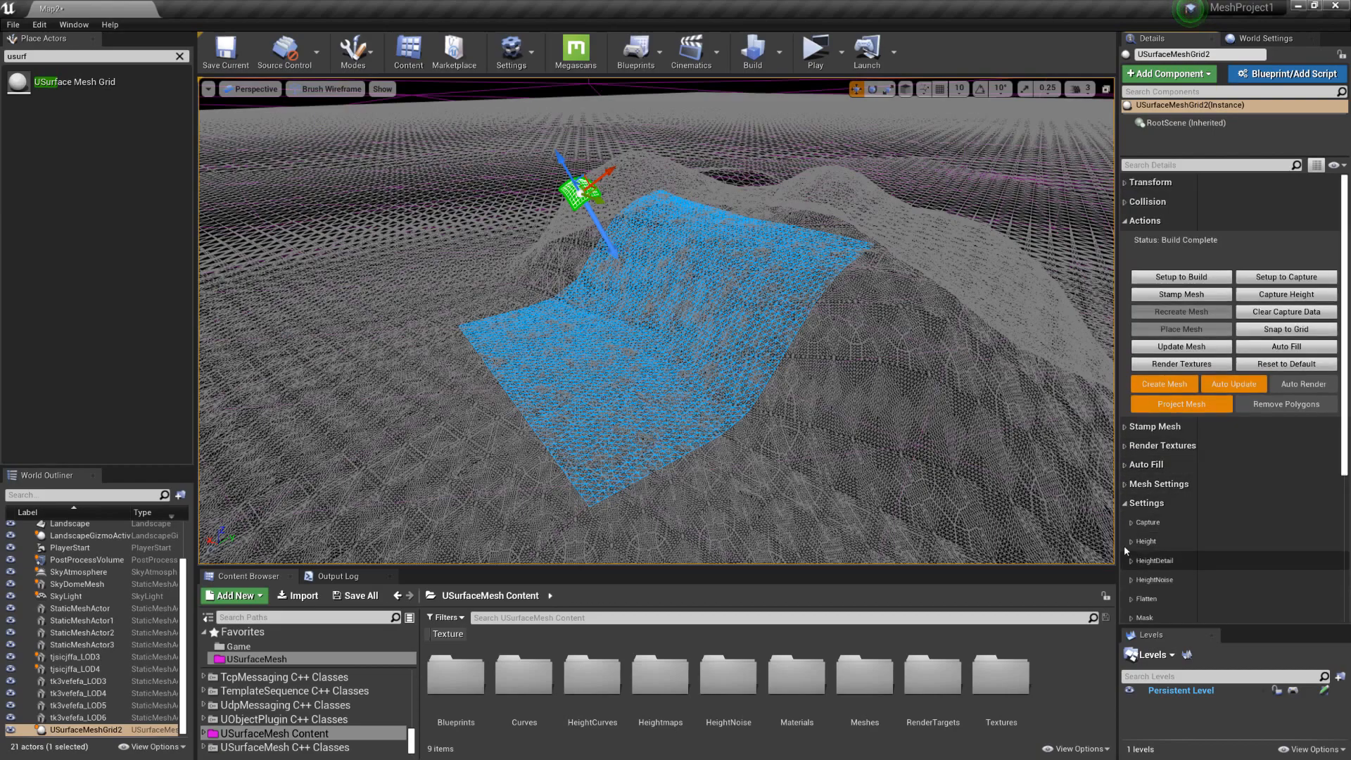
left_click(1133, 542)
scroll(1208, 500, "down", 1)
scroll(1216, 510, "down", 3)
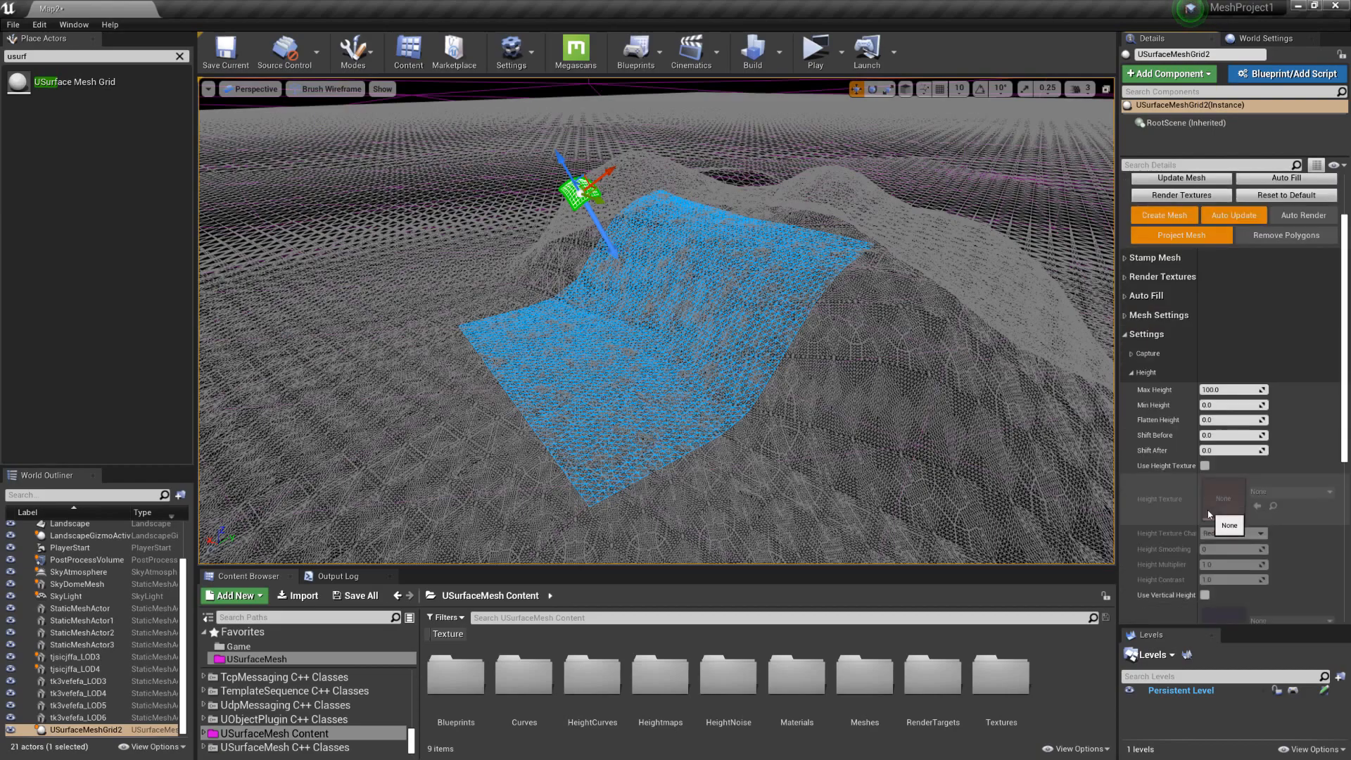
left_click(1205, 444)
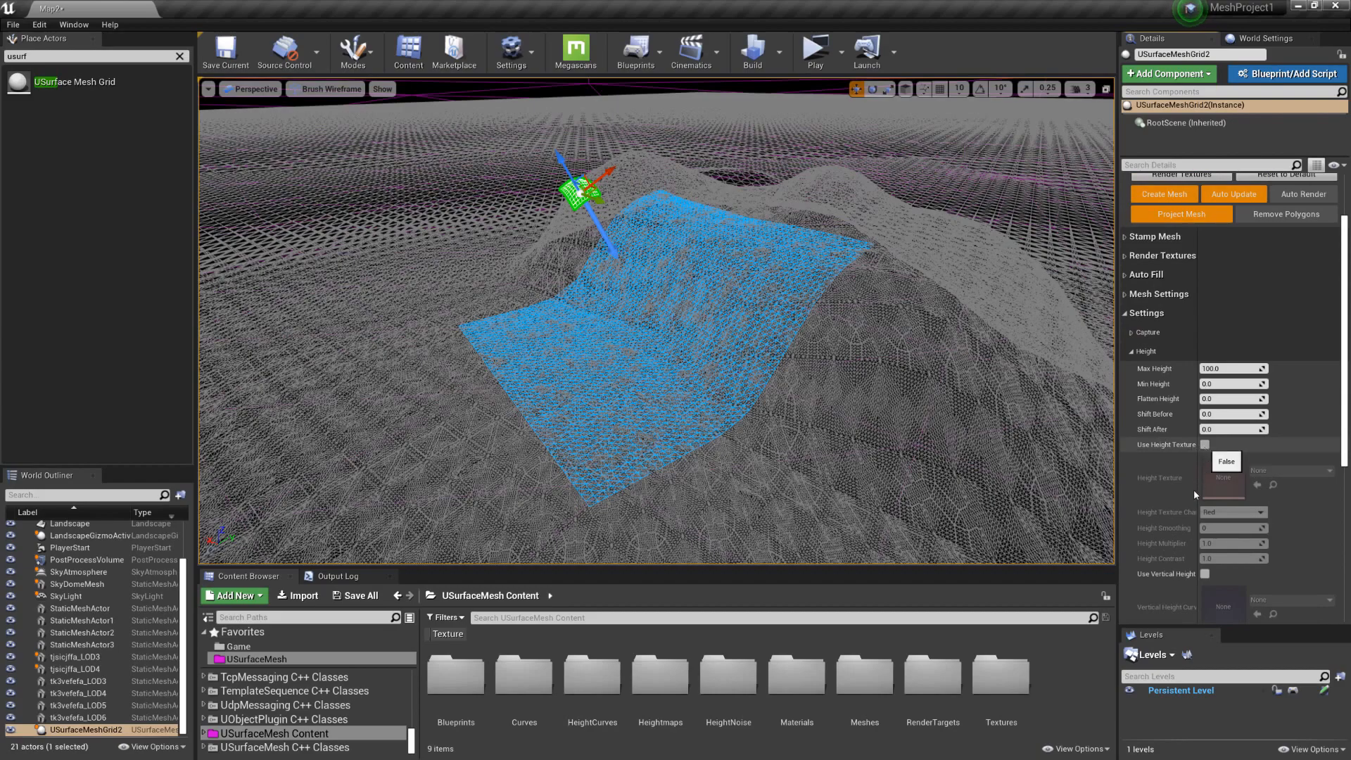
scroll(1169, 507, "down", 1)
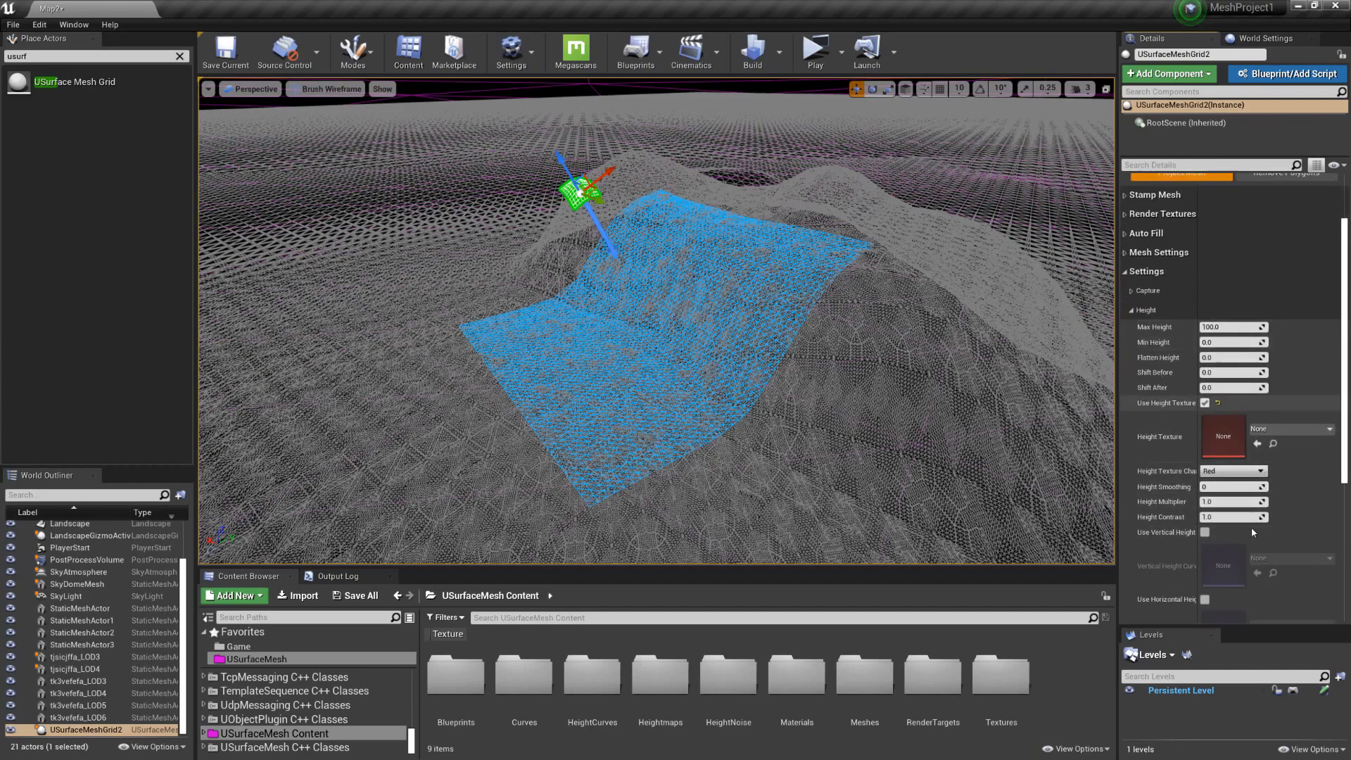
scroll(1290, 389, "down", 1)
scroll(1214, 556, "up", 1)
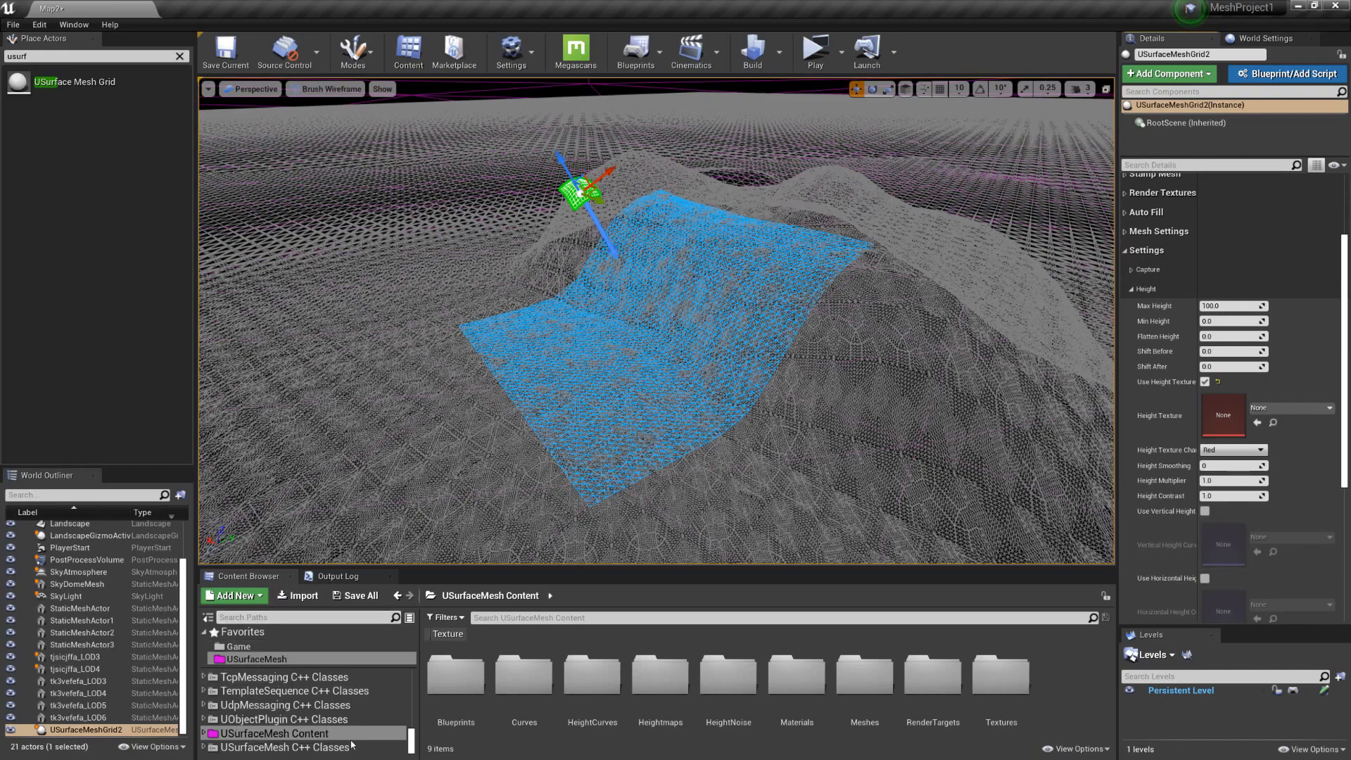
Assign T_Creature01 from the USurfaceMesh Heightmaps folder as the grid's Height Texture
double_click(663, 683)
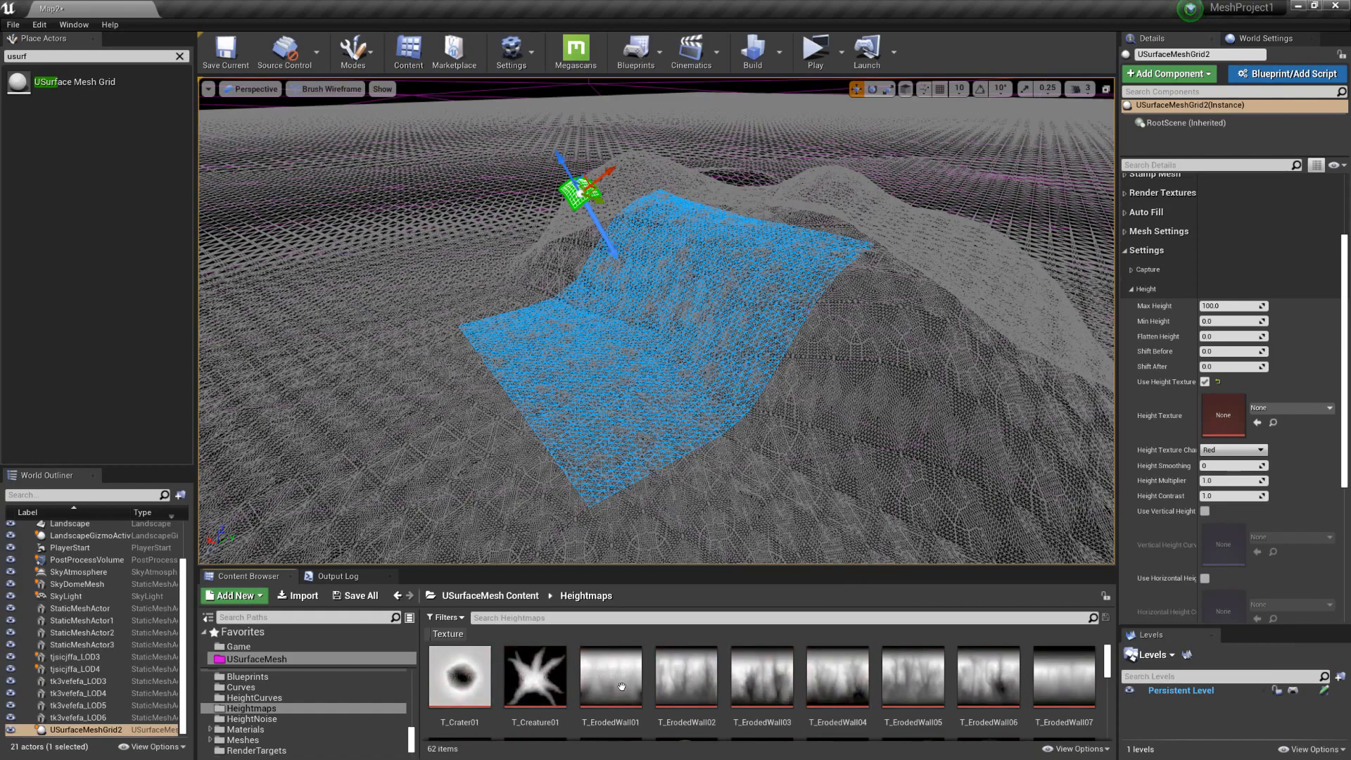
mouse_move(856, 690)
mouse_move(642, 689)
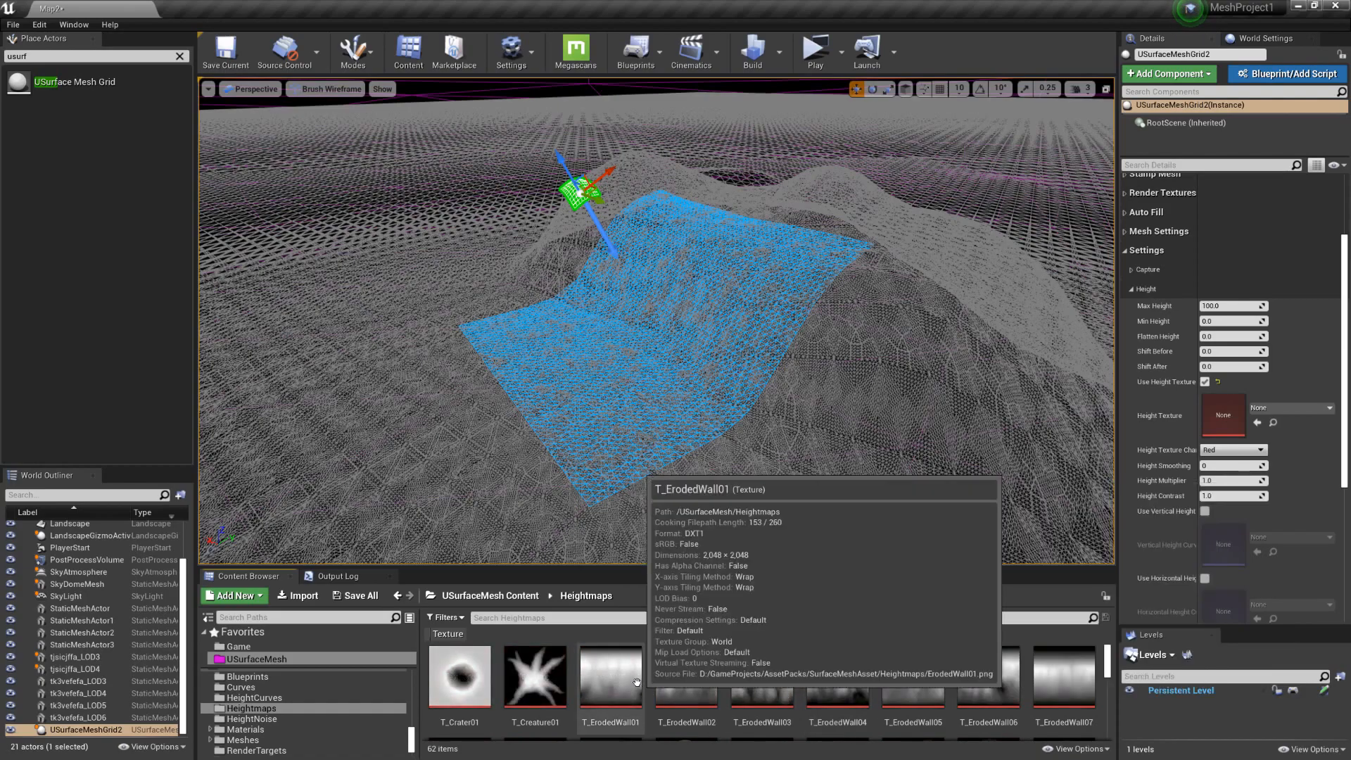
left_click(535, 677)
left_click(1258, 422)
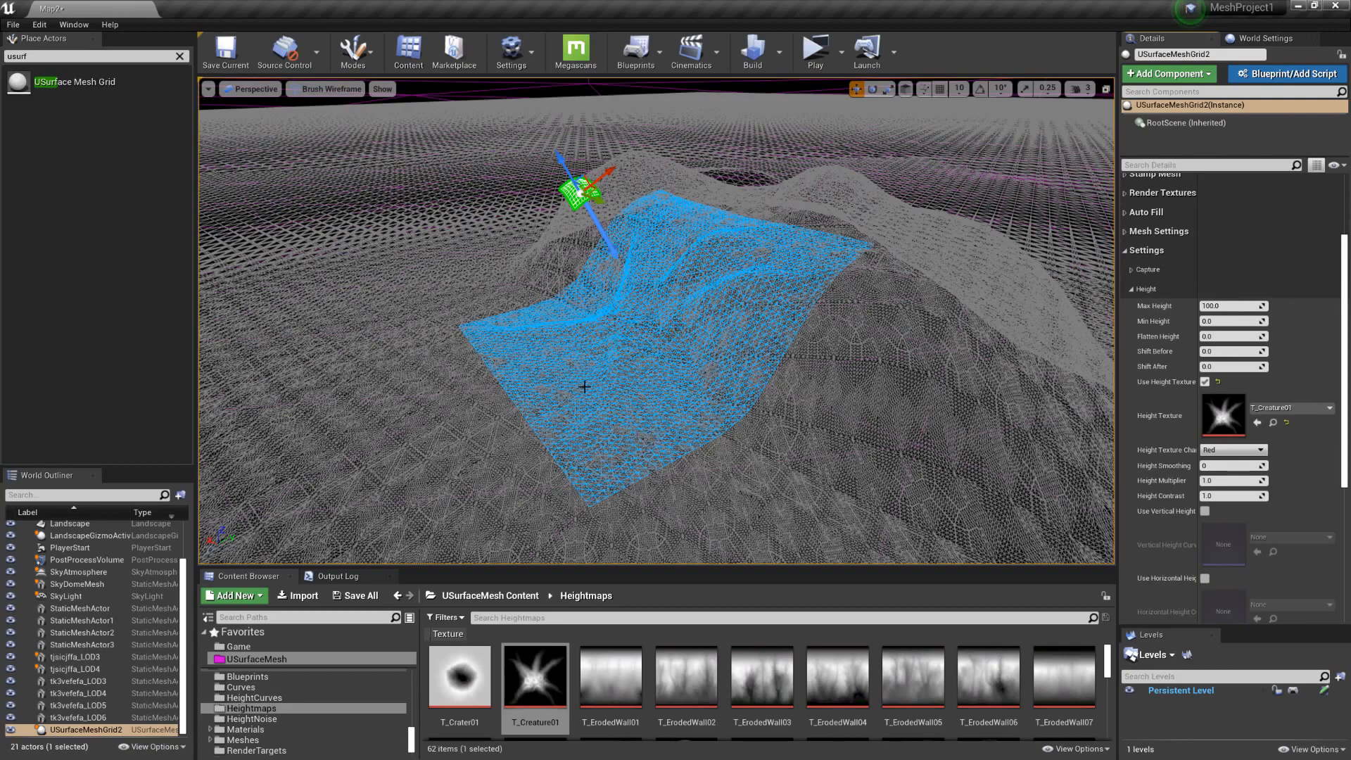
Set the grid's Max Height to 200 and look over the raised creature shape
left_click(1230, 306)
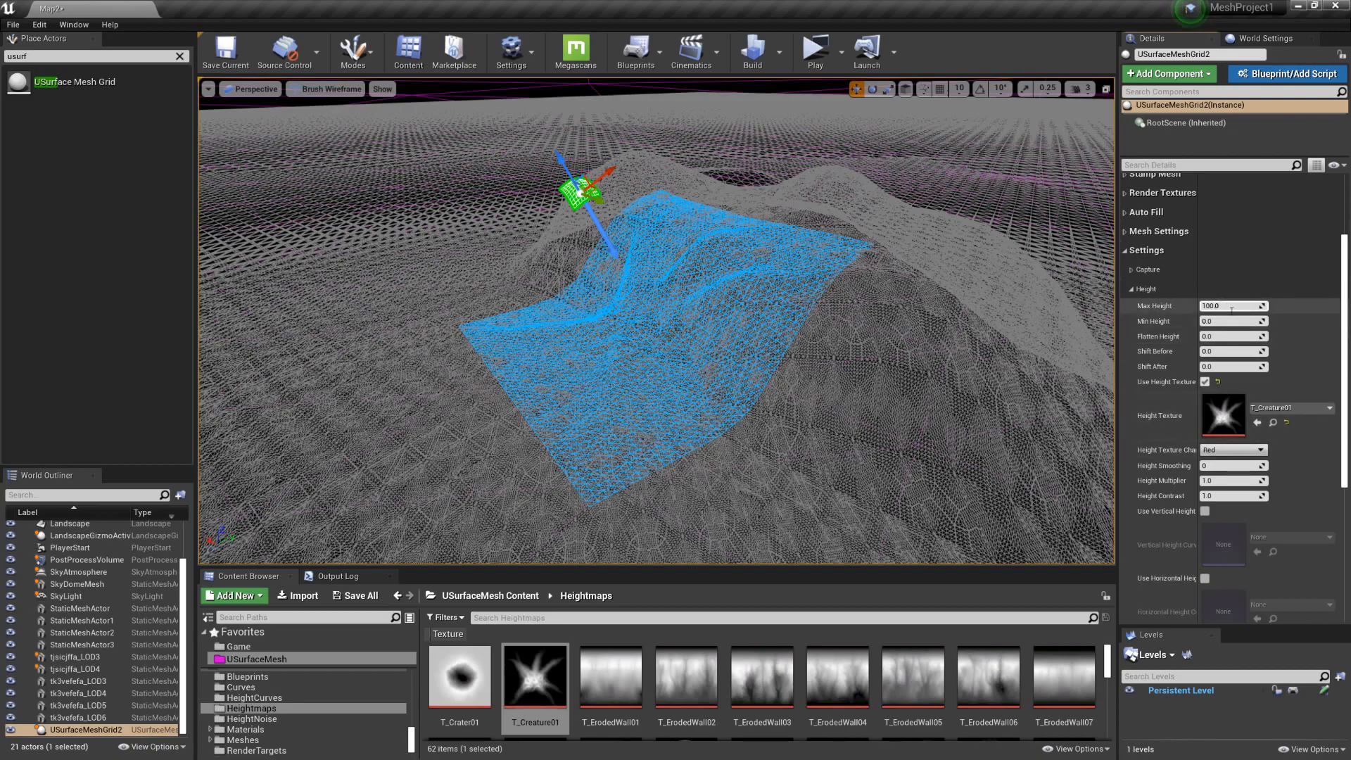
type("200")
key("Return")
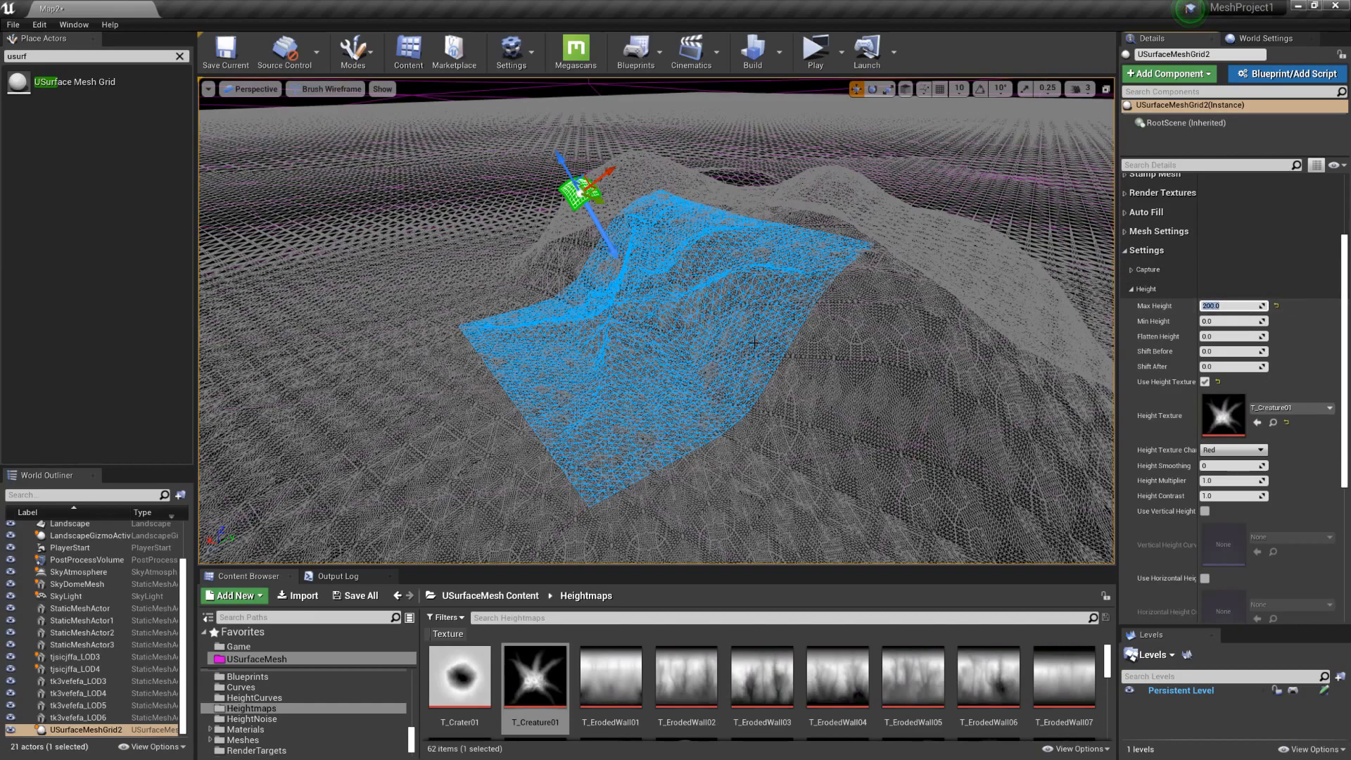
mouse_move(659, 304)
right_mouse_down()
mouse_move(619, 304)
mouse_move(661, 303)
right_mouse_up()
key("w")
right_click_drag(744, 325, 718, 326)
key("s")
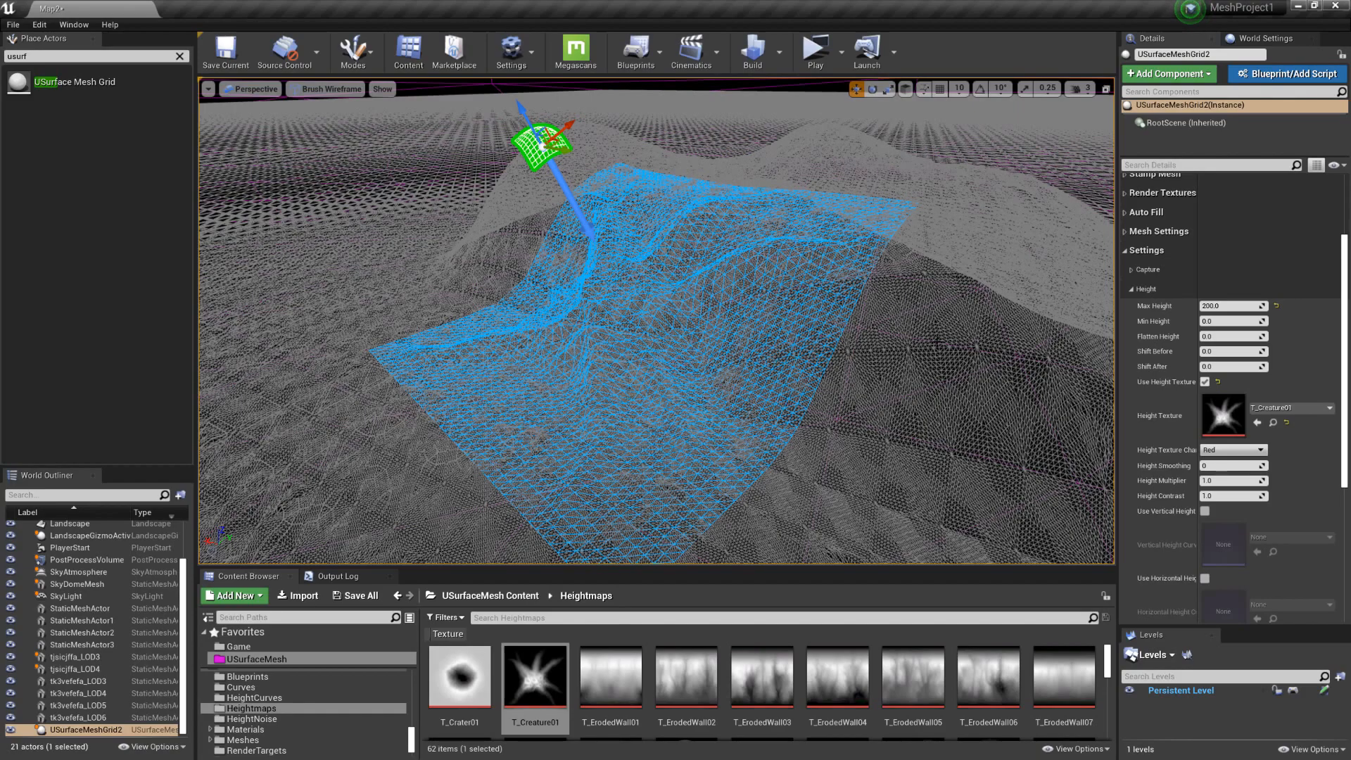
Set the grid's mesh complexity to 20 and collapse the Mesh Settings section
left_click(1135, 235)
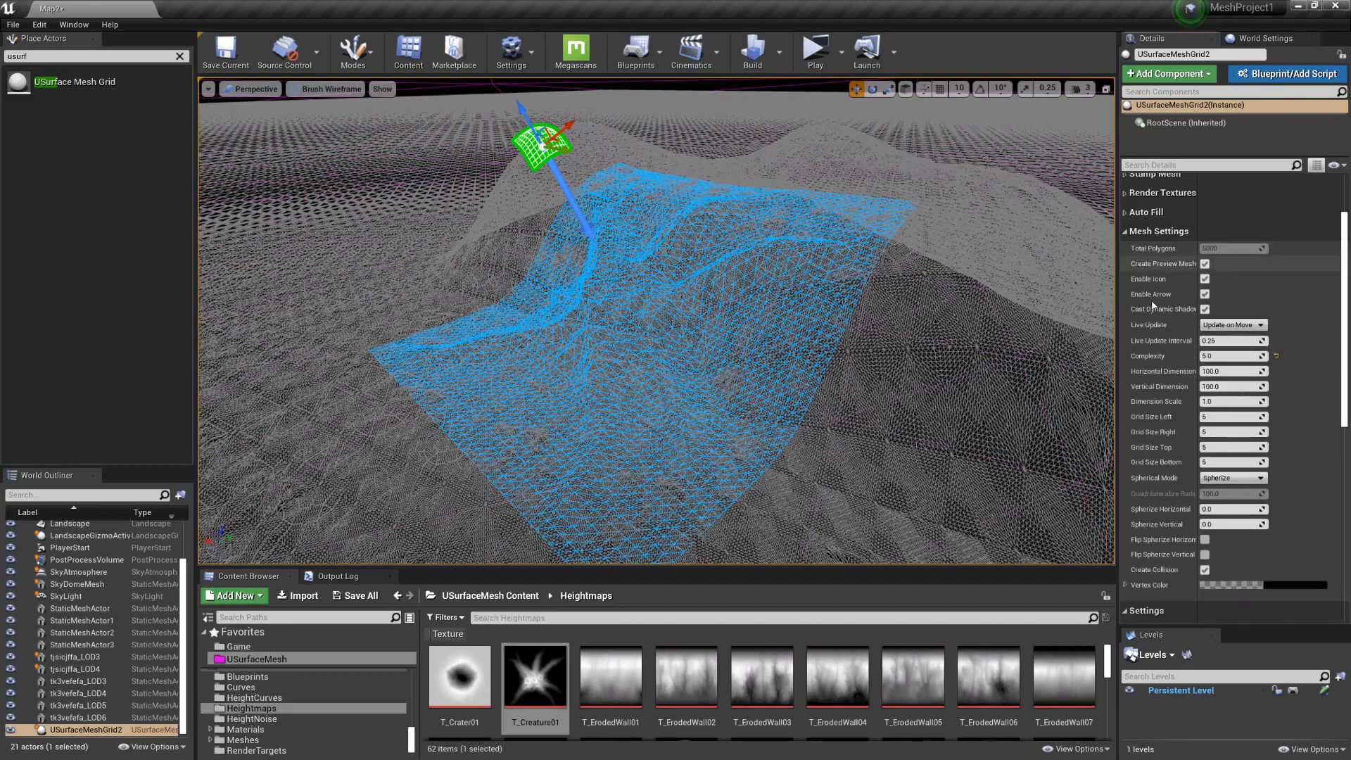
left_click(1221, 355)
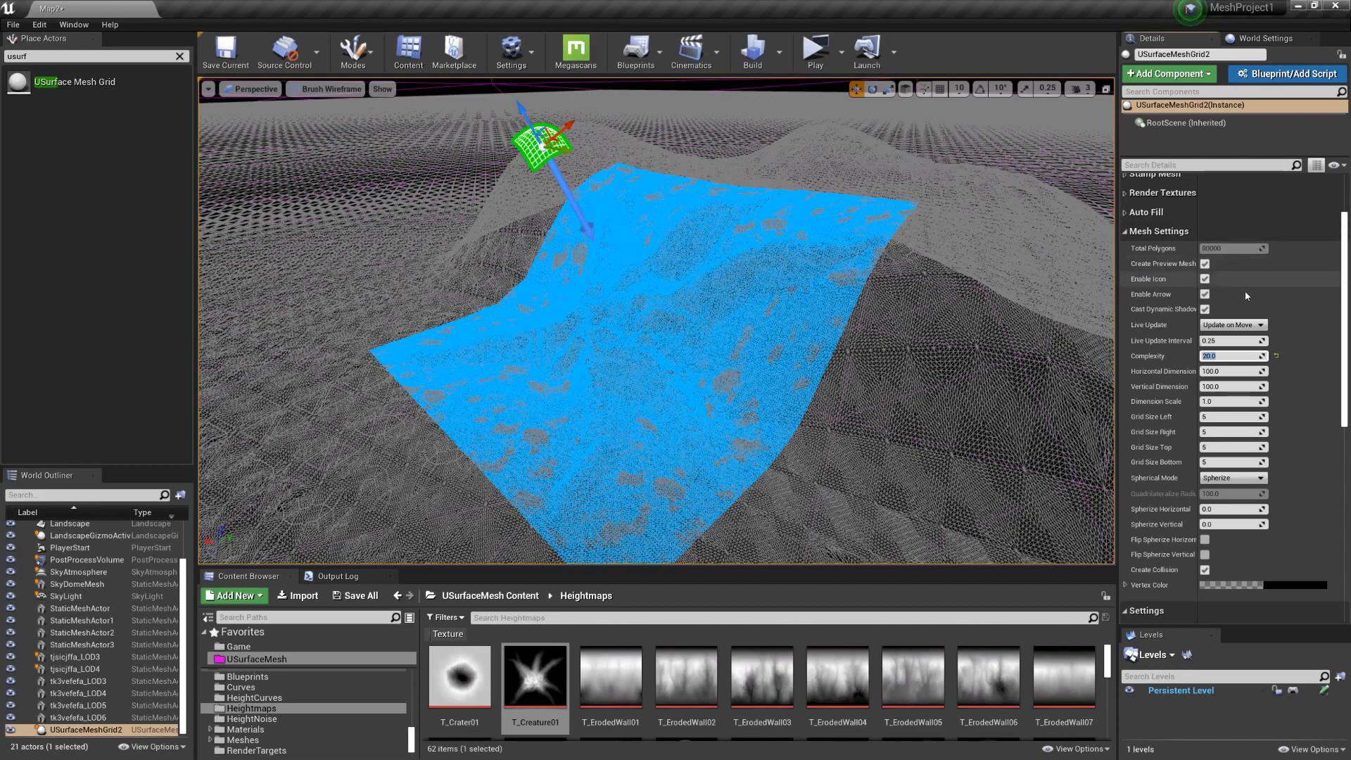
scroll(1245, 296, "up", 3)
scroll(1224, 394, "up", 3)
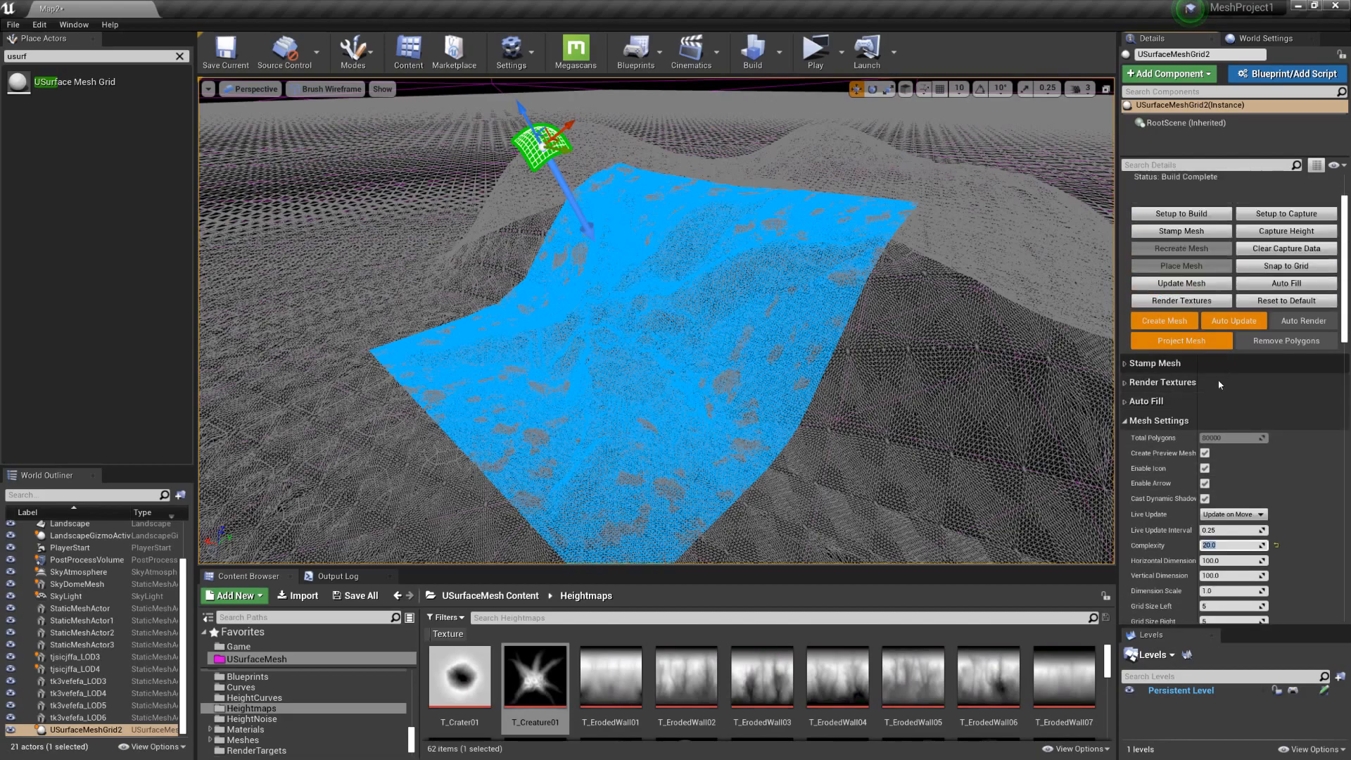
left_click(1127, 421)
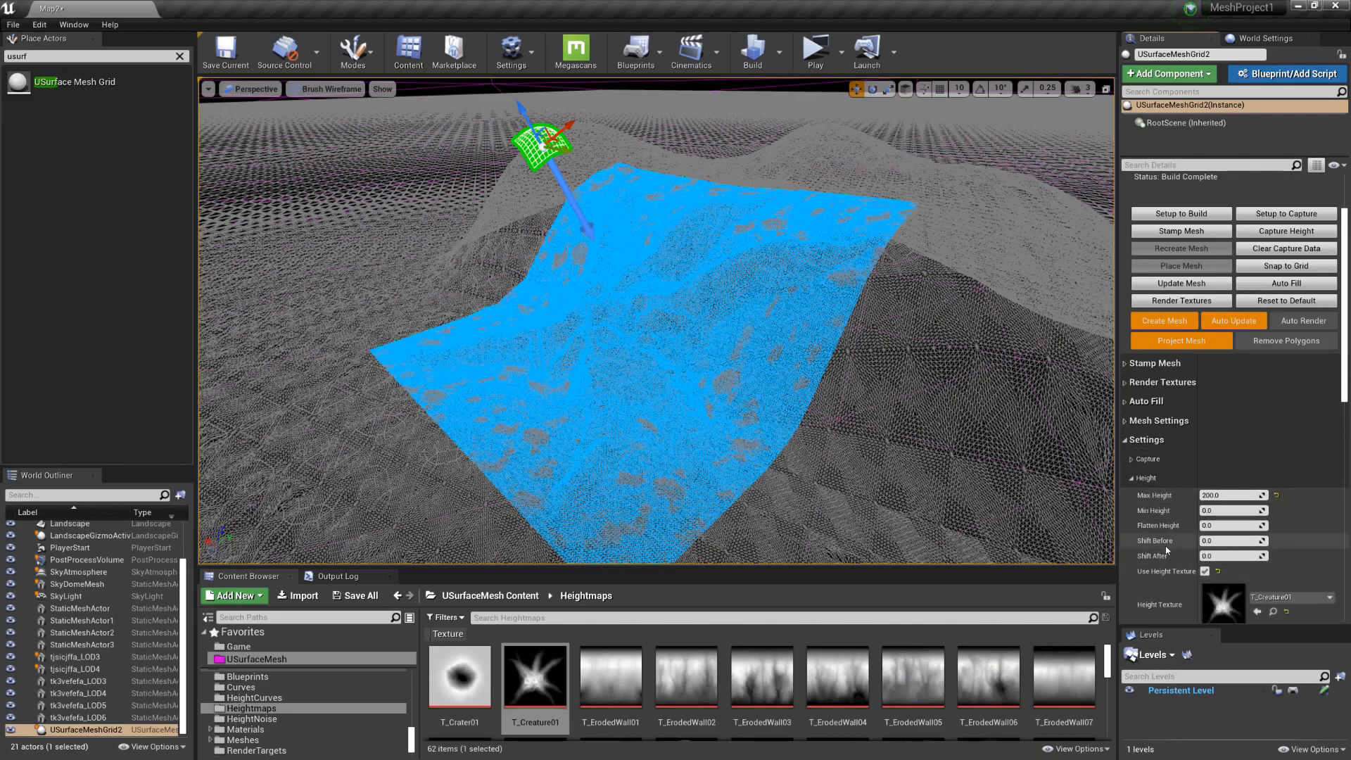
left_click(1276, 345)
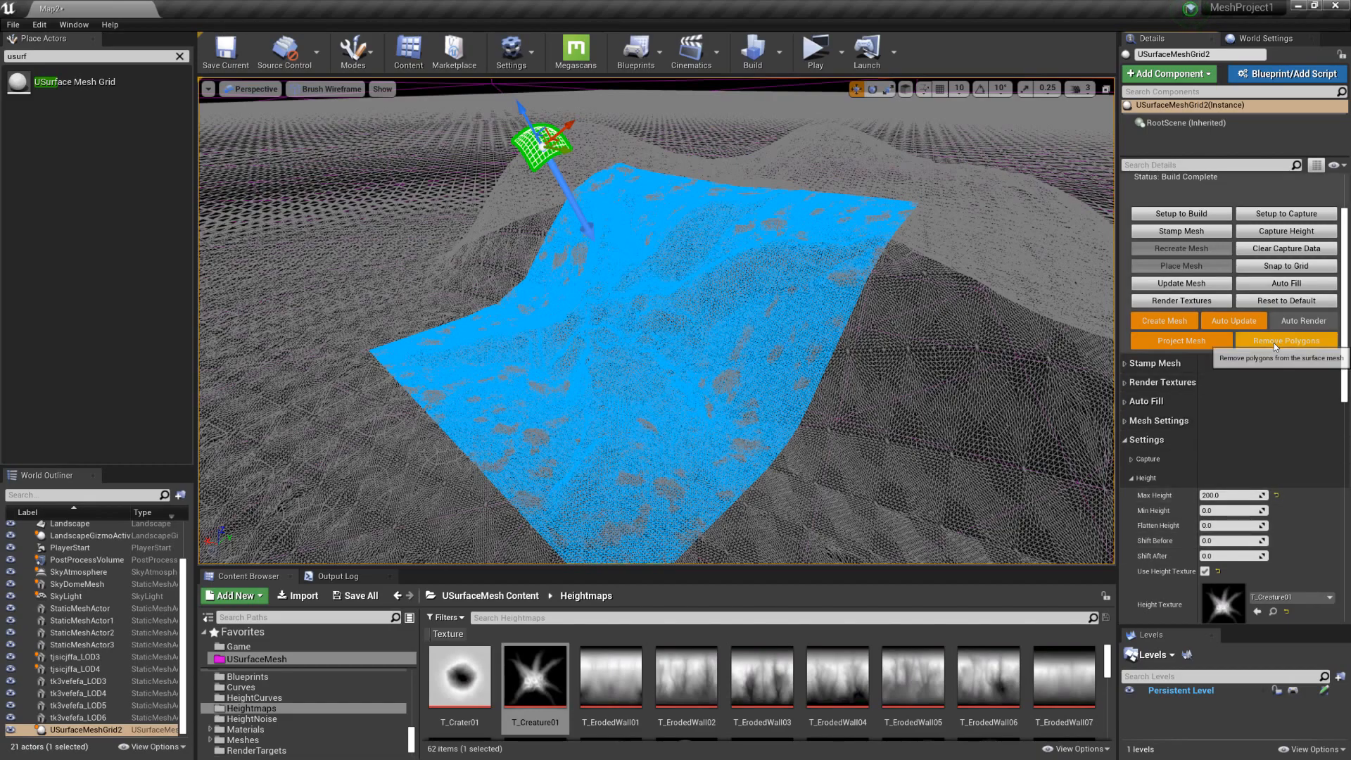
left_click(1310, 344)
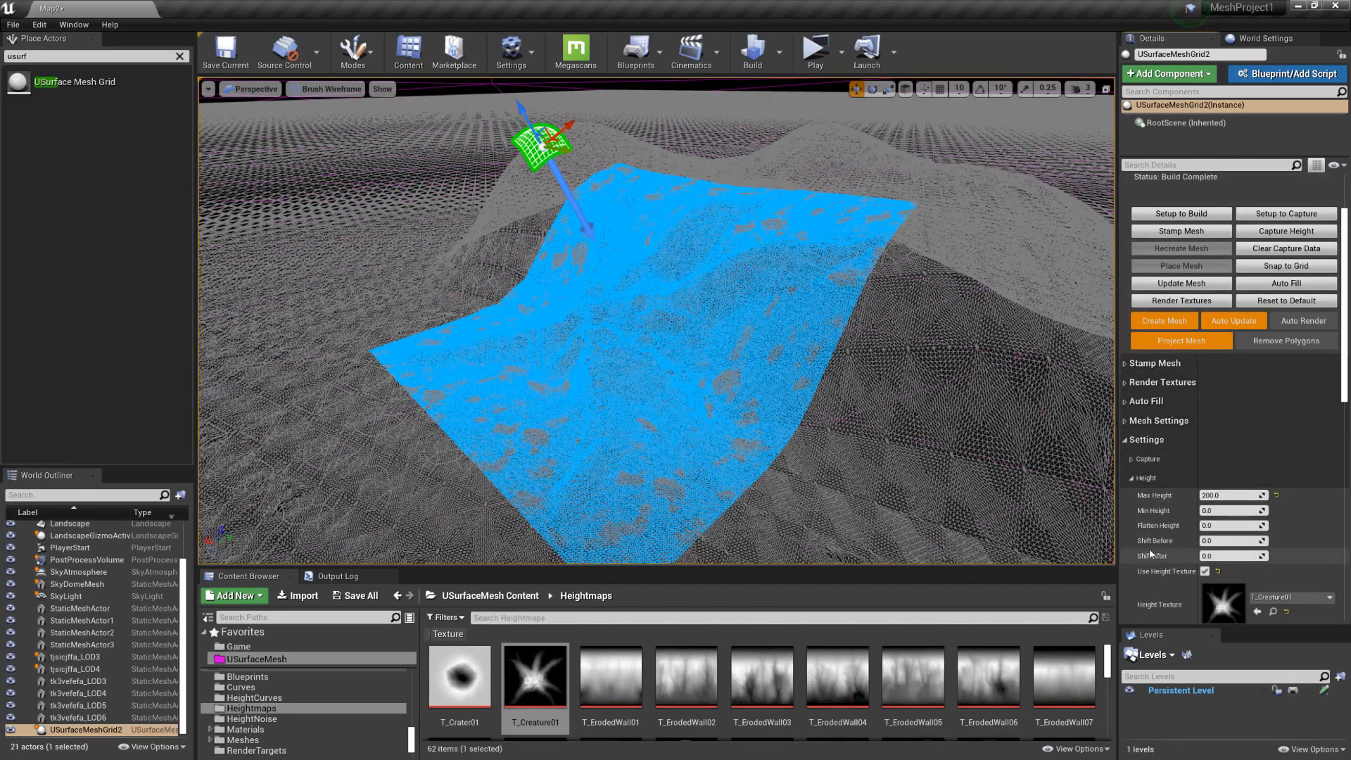
left_click(1305, 344)
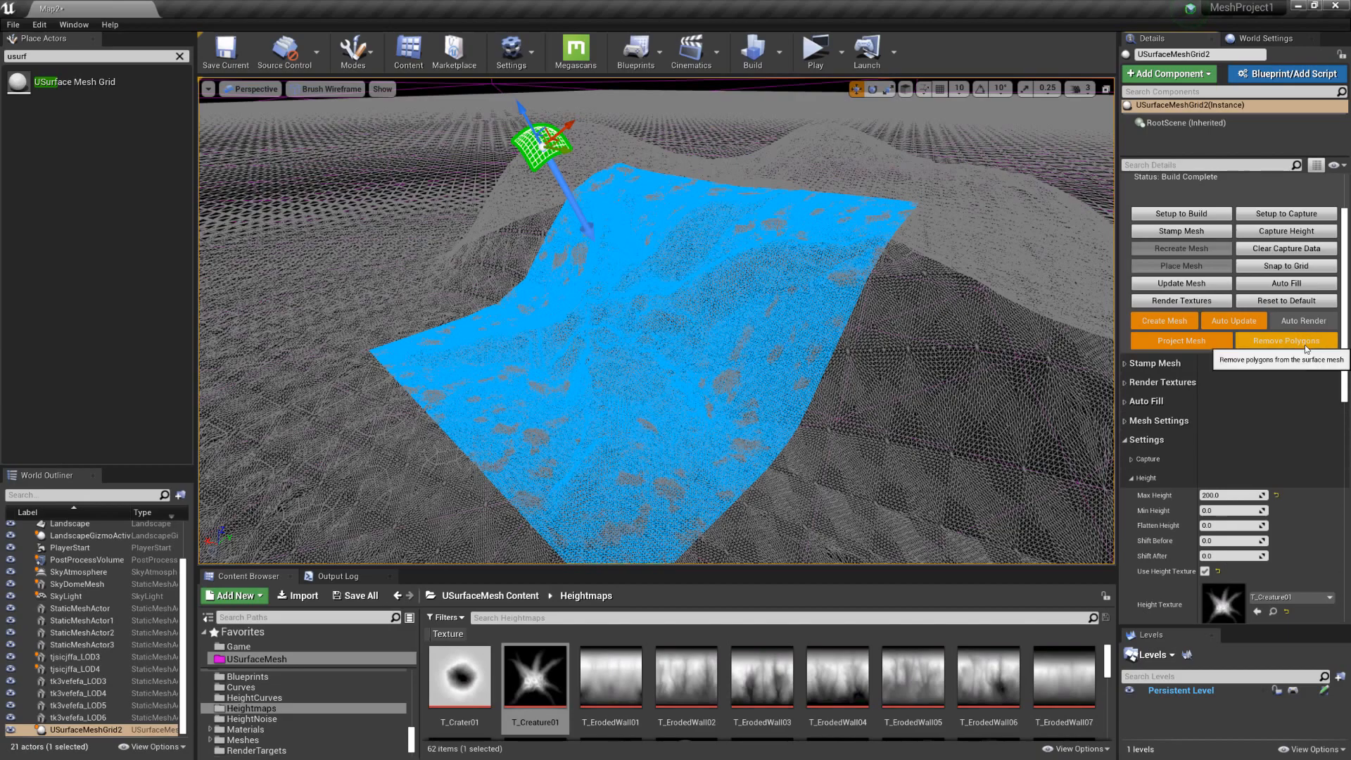
left_click(1306, 345)
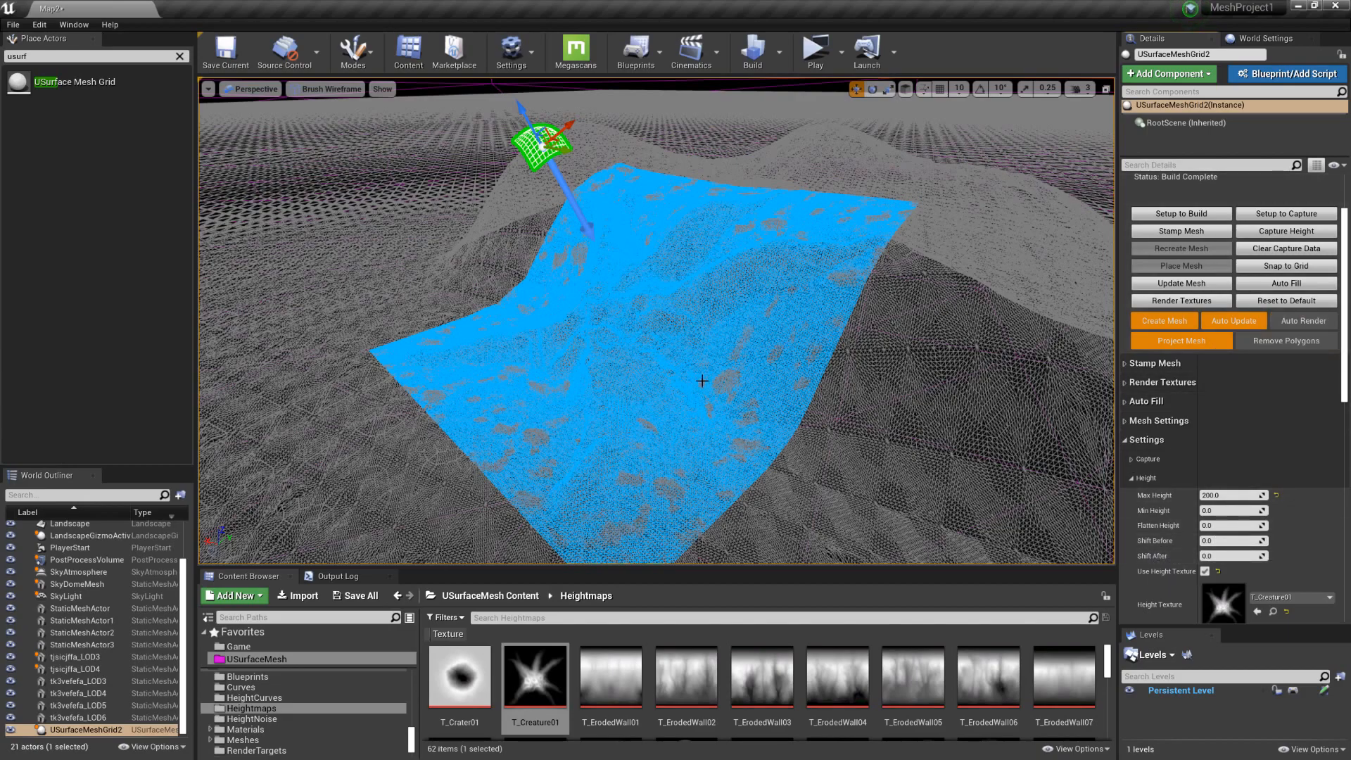
Set the grid's Shift Before value to -5 to sink the flat mesh areas into the terrain
left_click(1230, 541)
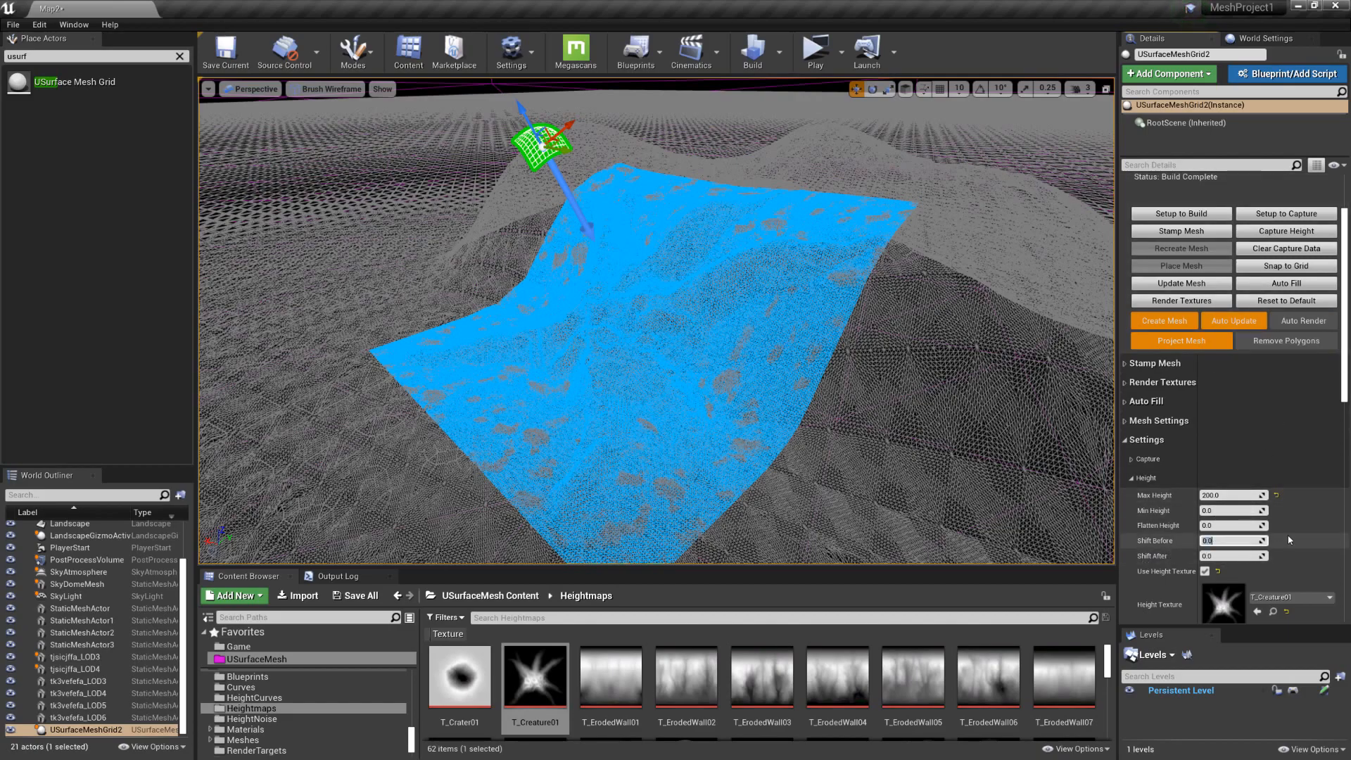
type("-")
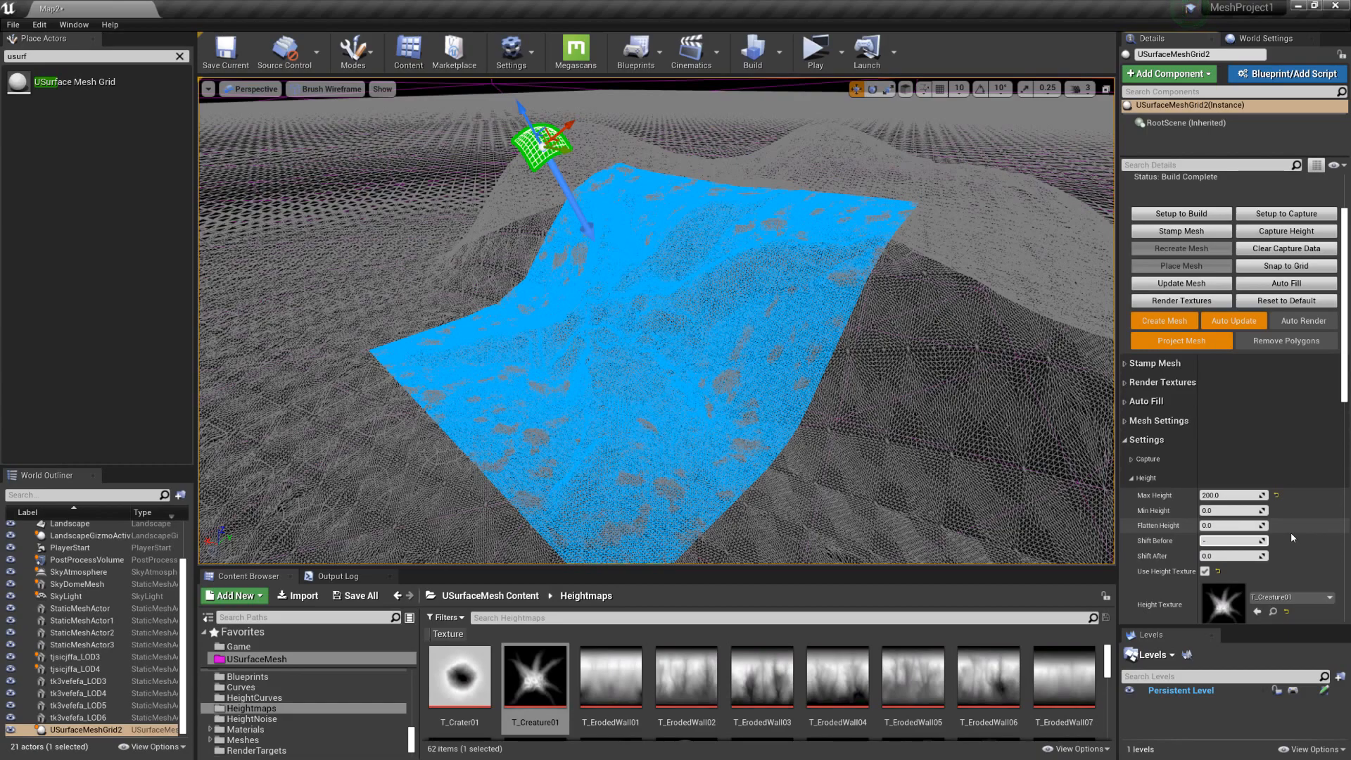
type("6")
key("Return")
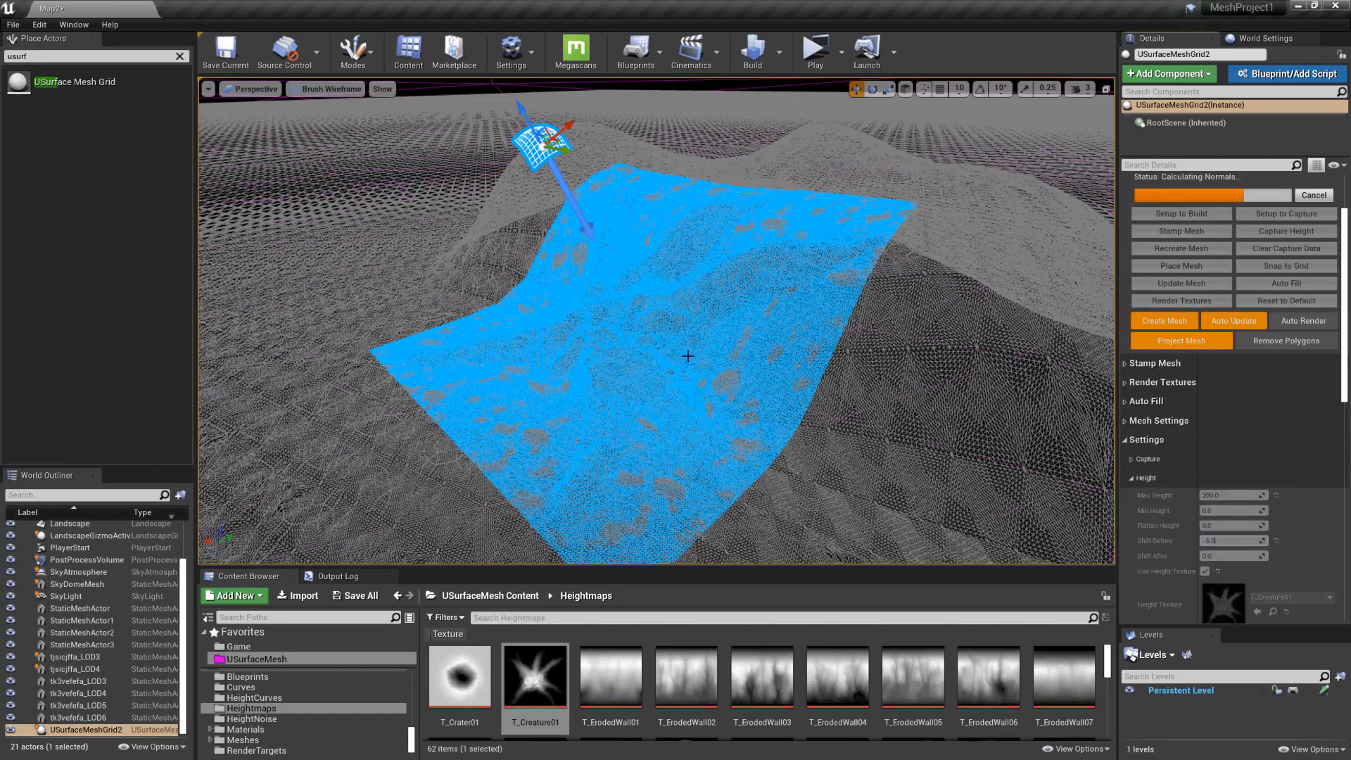
right_click_drag(713, 386, 705, 387)
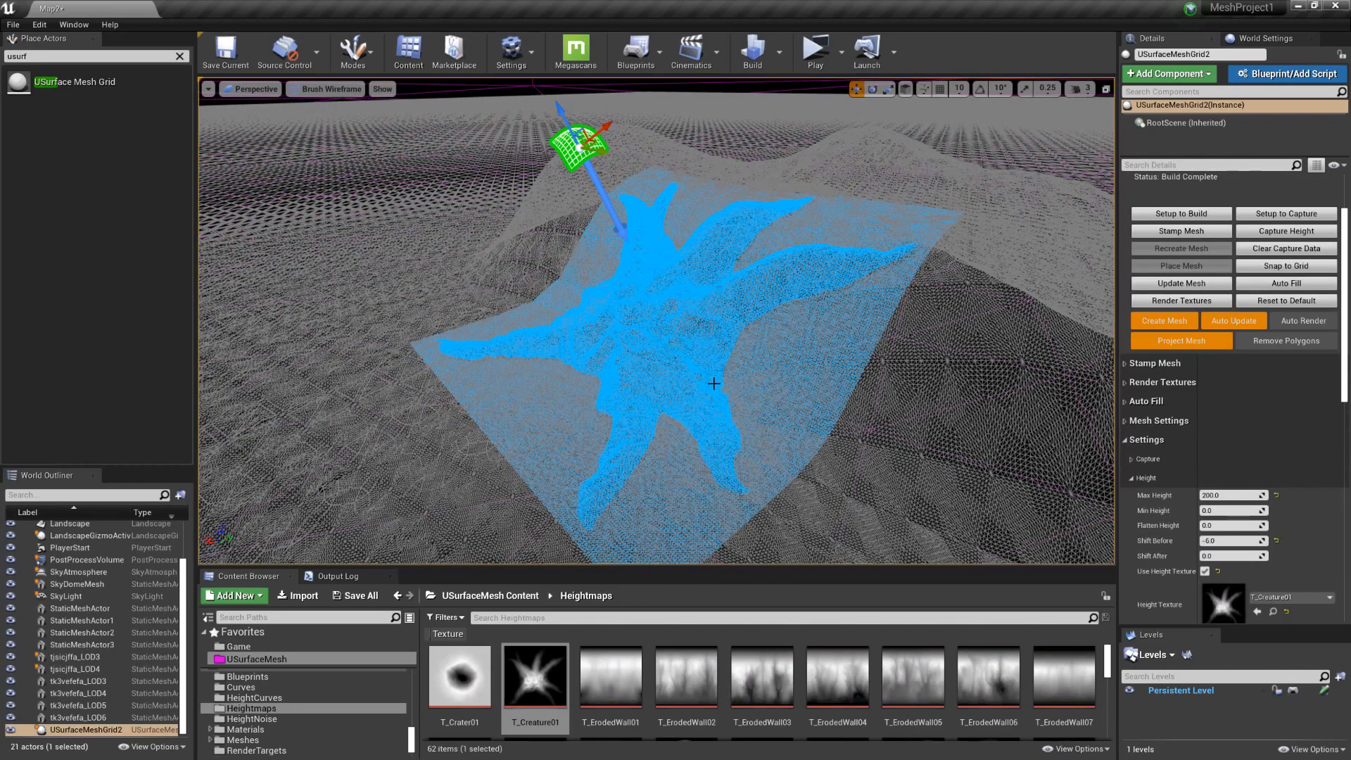
Show the viewport in Lit mode and turn on Remove Polygons for the mesh grid
key("alt+4")
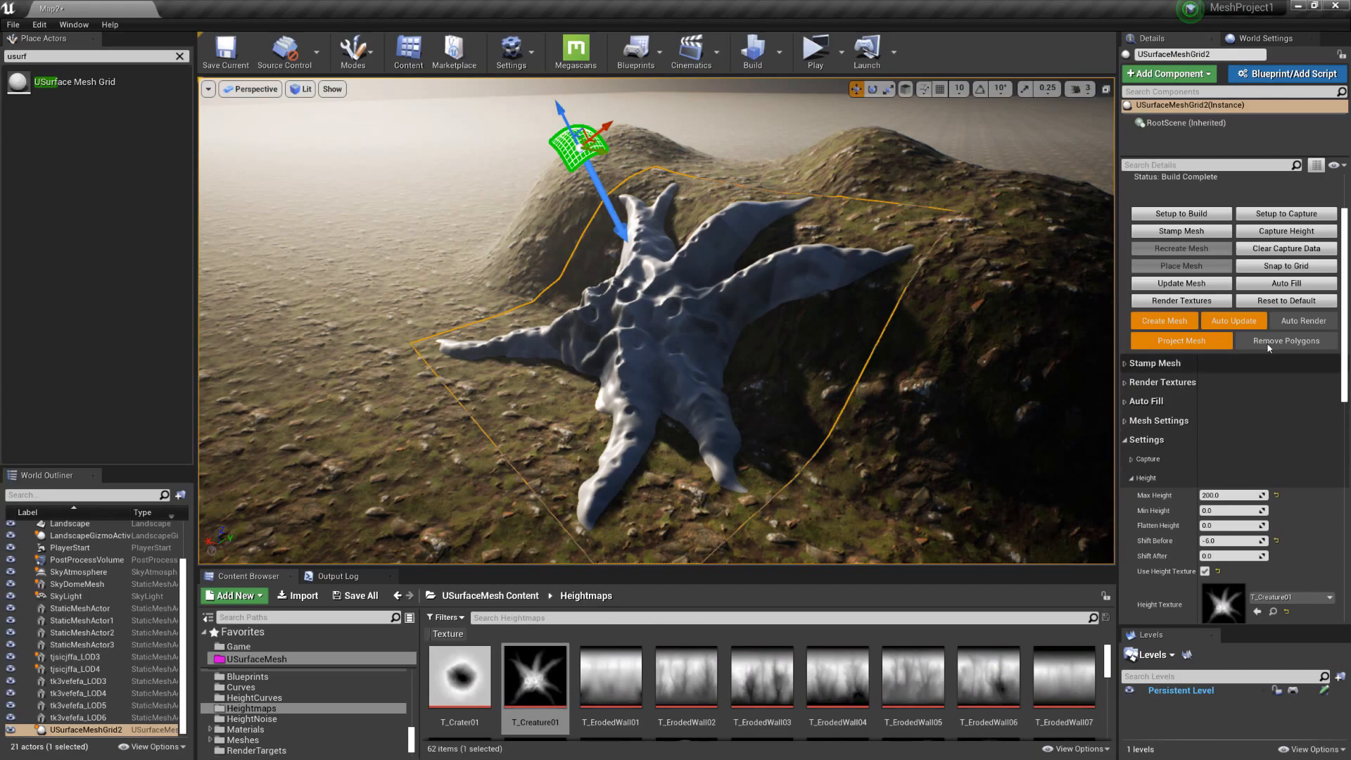
left_click(1294, 343)
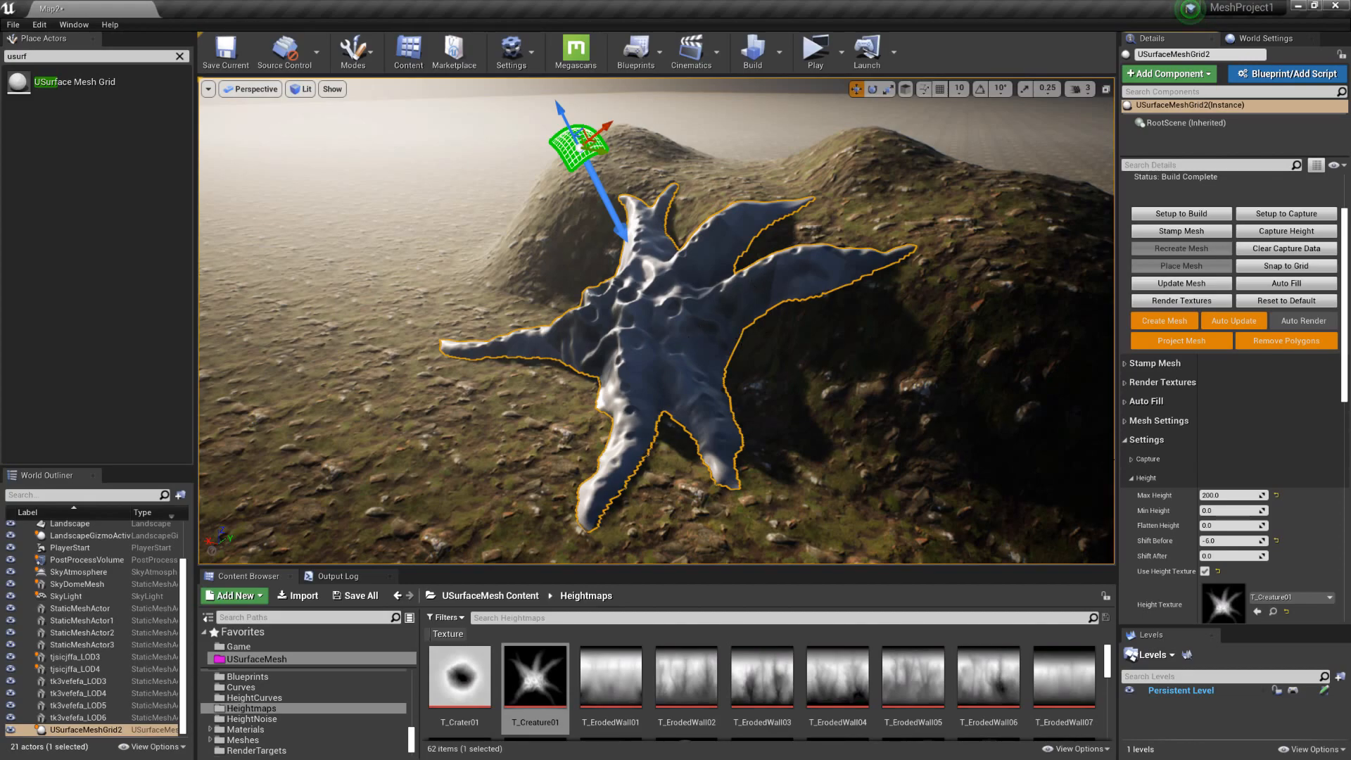
scroll(1182, 524, "down", 1)
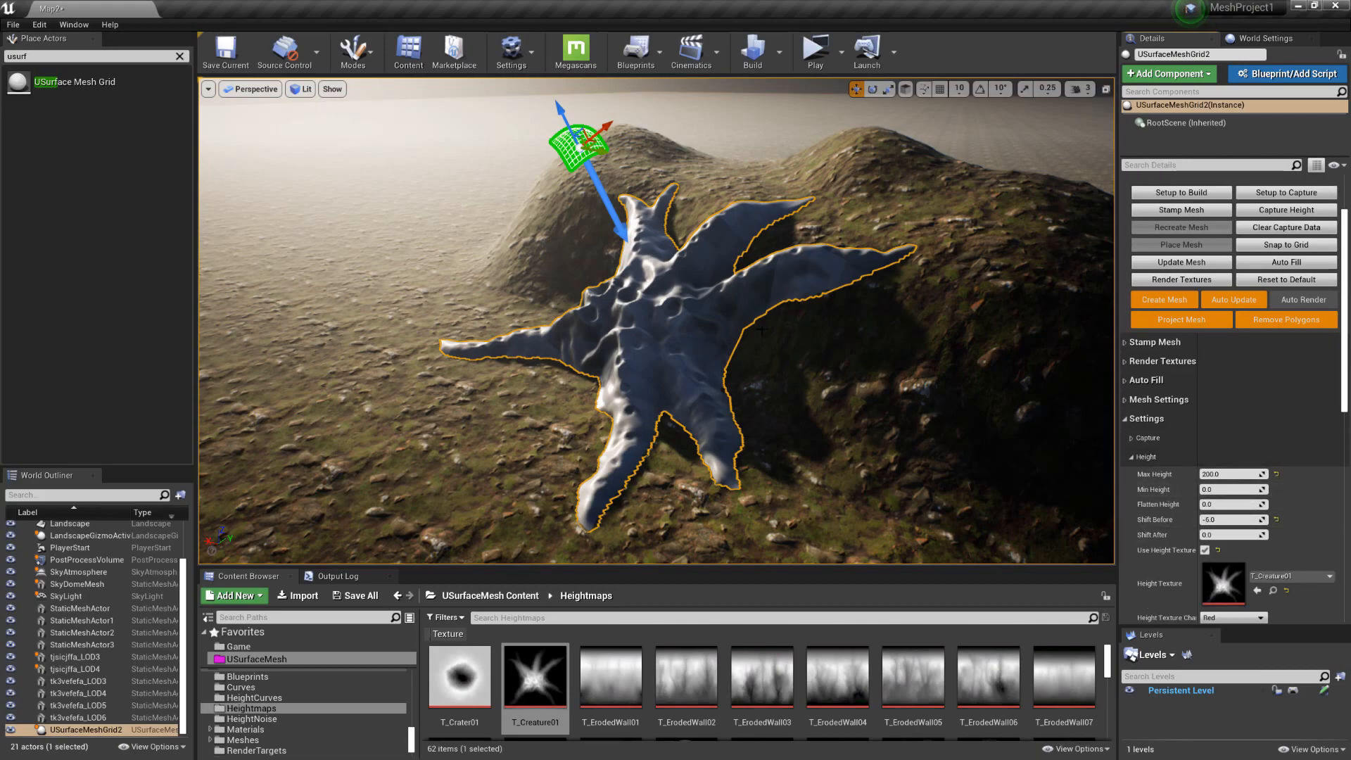
key("w")
right_click_drag(656, 321, 683, 380)
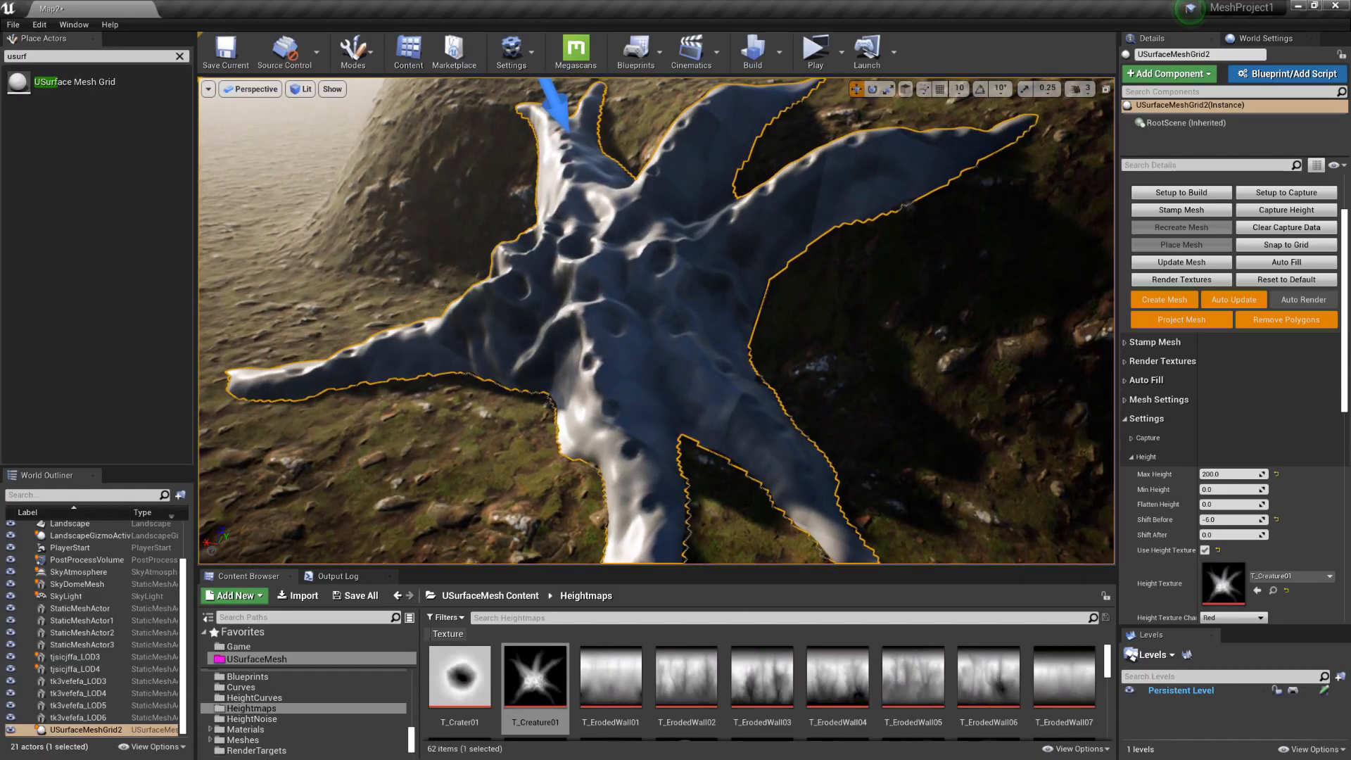
Show the viewport in Brush Wireframe and examine the creature mesh's polygon density up close
key("alt+2")
right_click_drag(645, 329, 651, 348)
right_click_drag(697, 281, 700, 274)
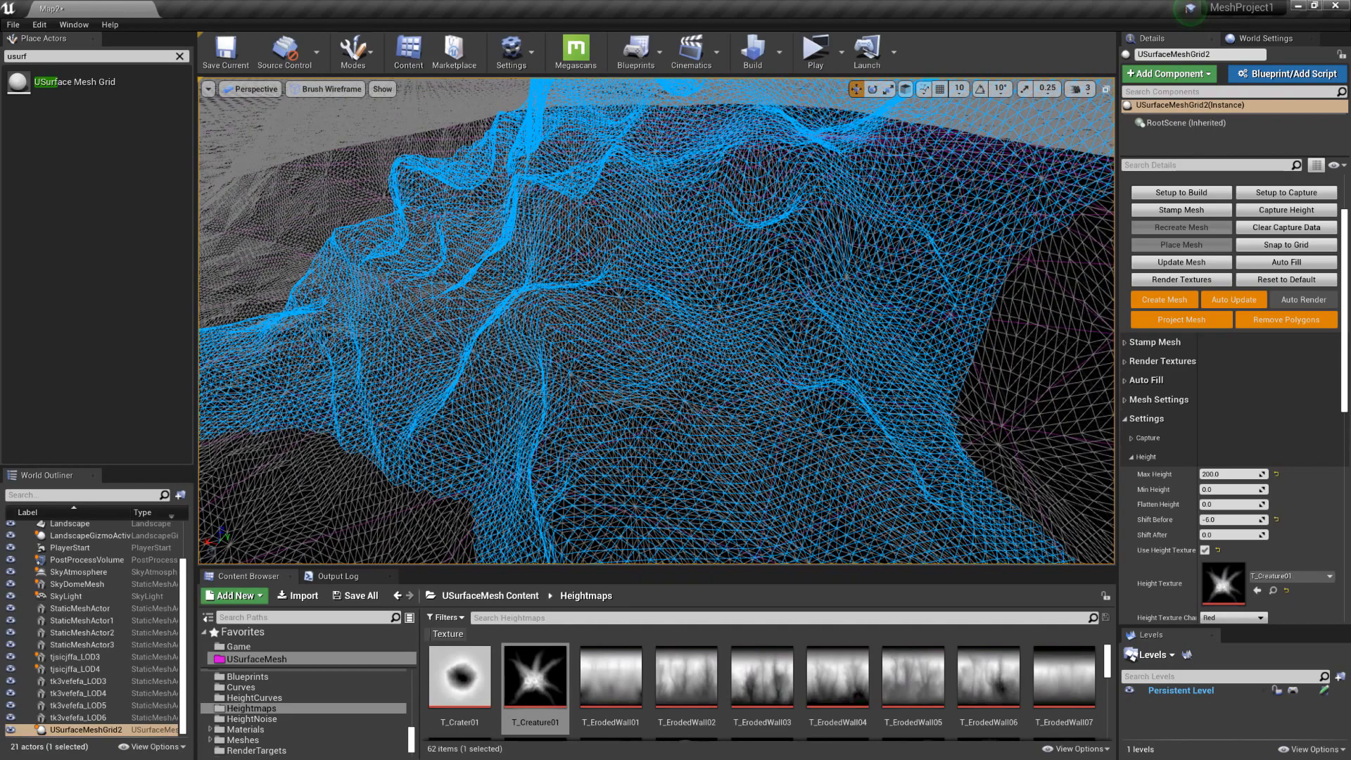
right_click_drag(799, 226, 767, 302)
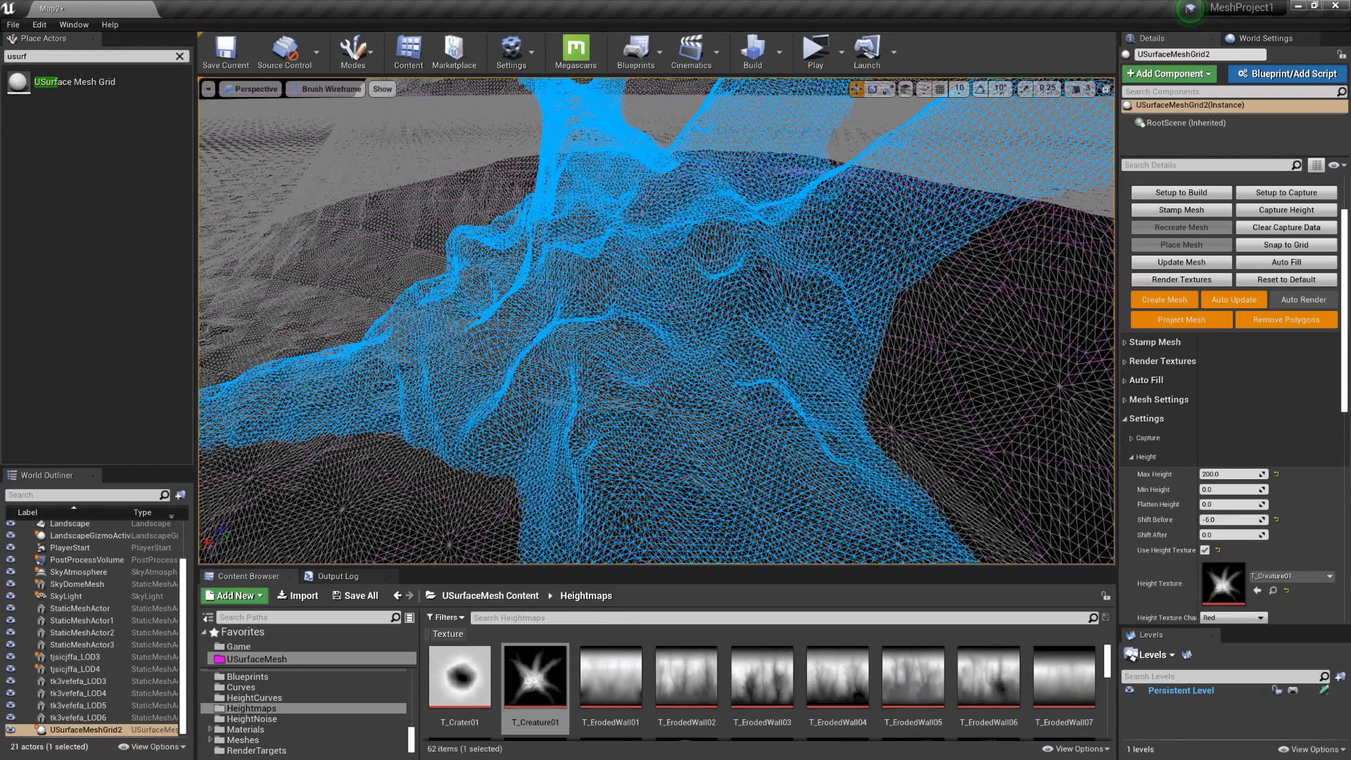
Reopen the Mesh Settings and set the grid's mesh complexity to 10
left_click(1129, 400)
left_click(1224, 524)
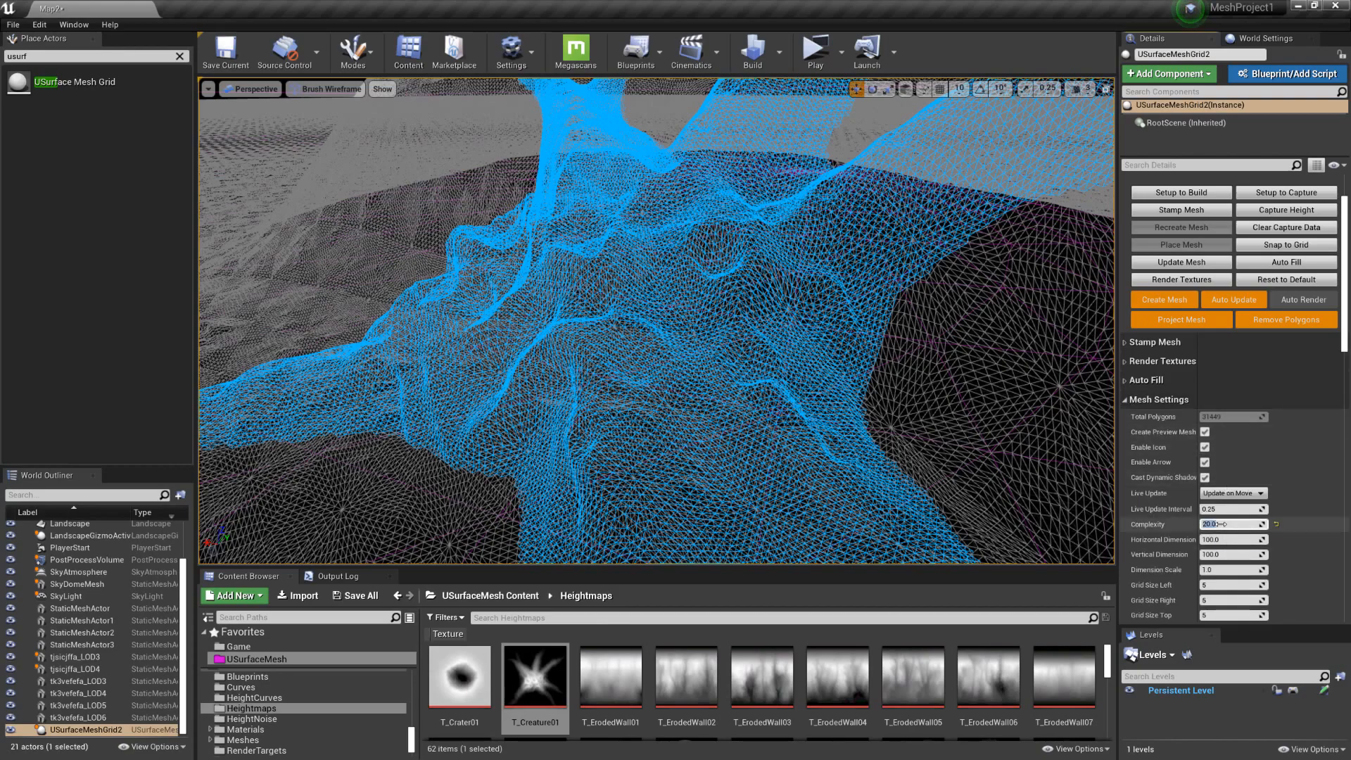
type("10")
key("Return")
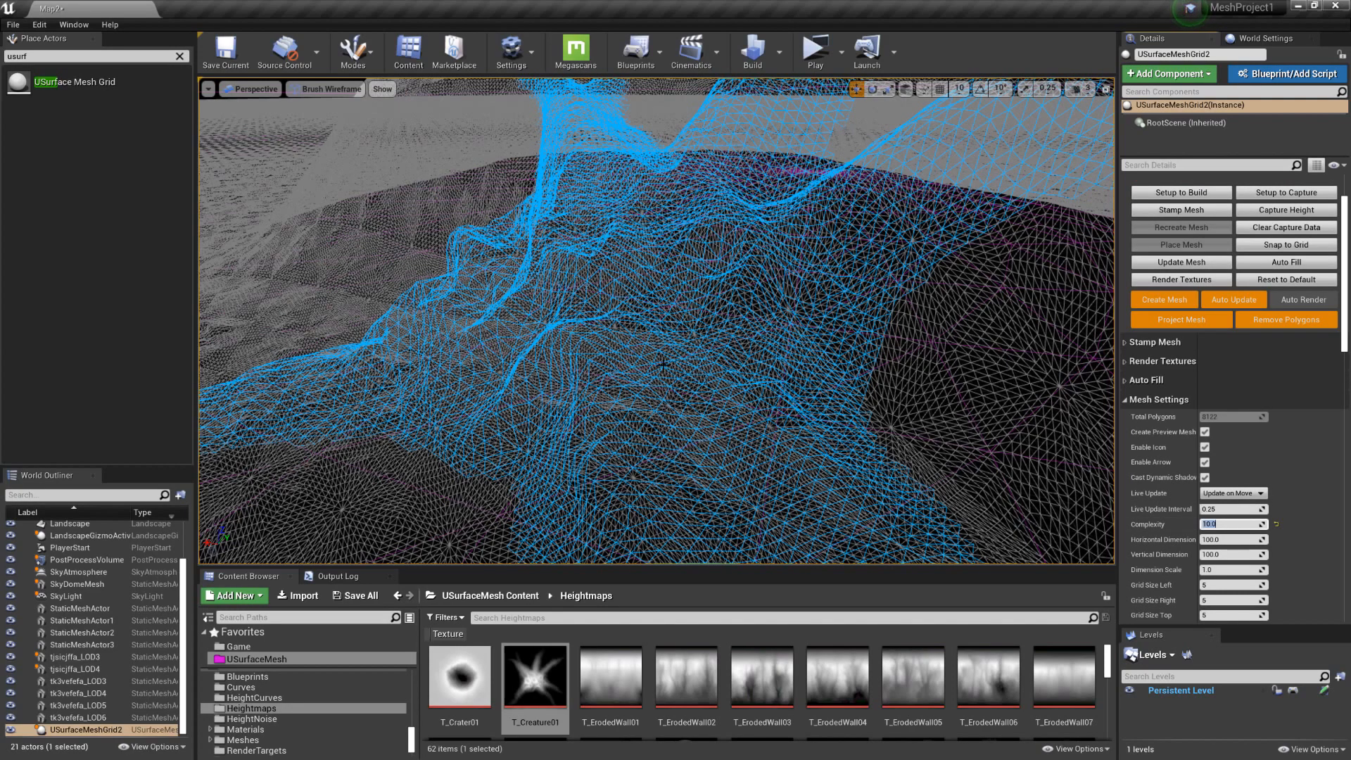
right_click_drag(664, 365, 665, 336)
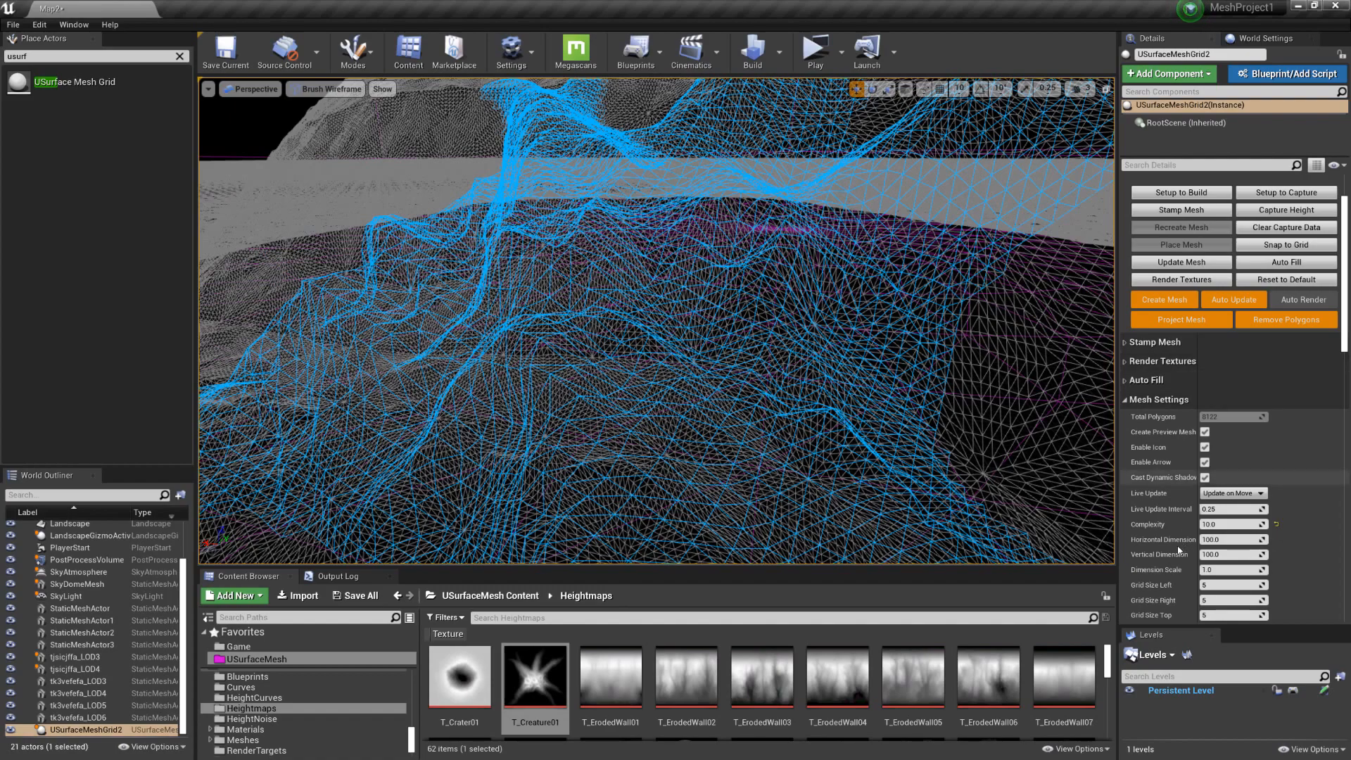
Set the grid's mesh complexity to 20
left_click(1208, 524)
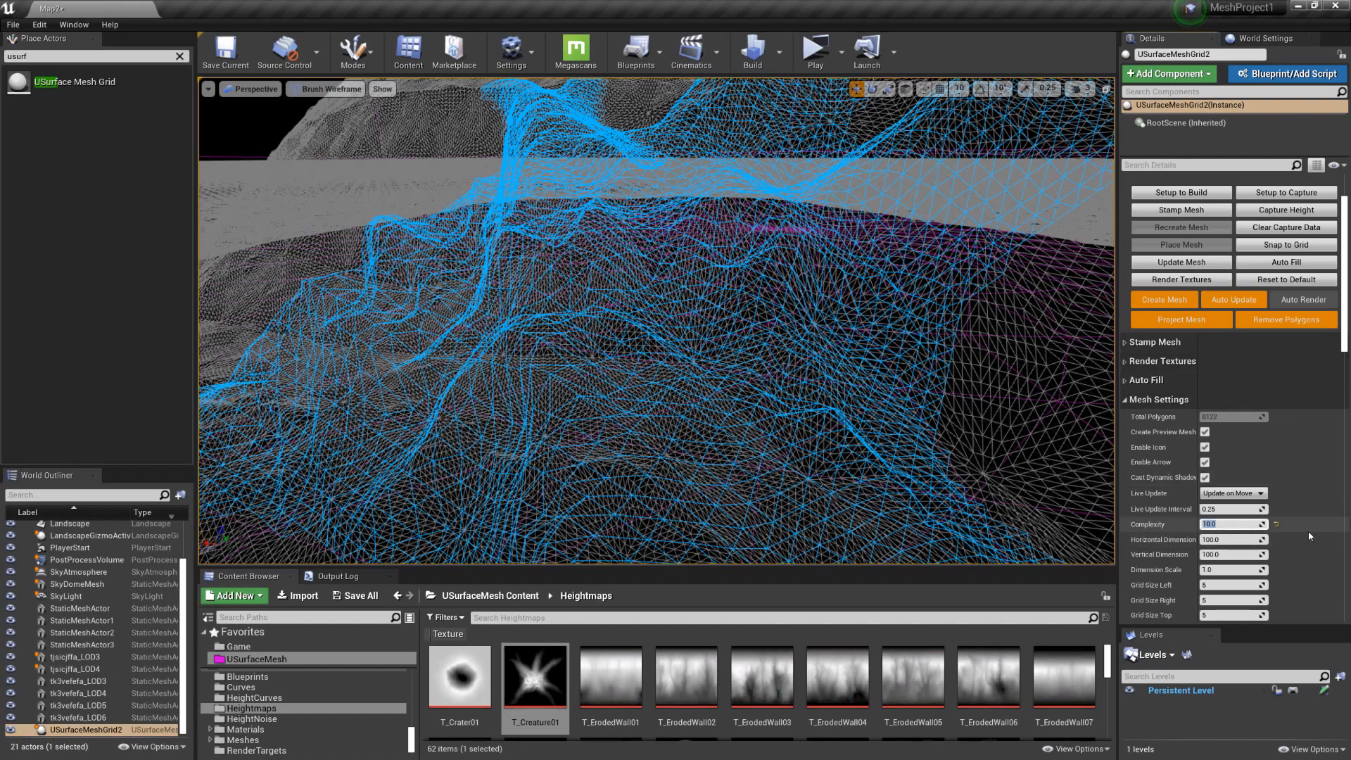
type("20")
key("Return")
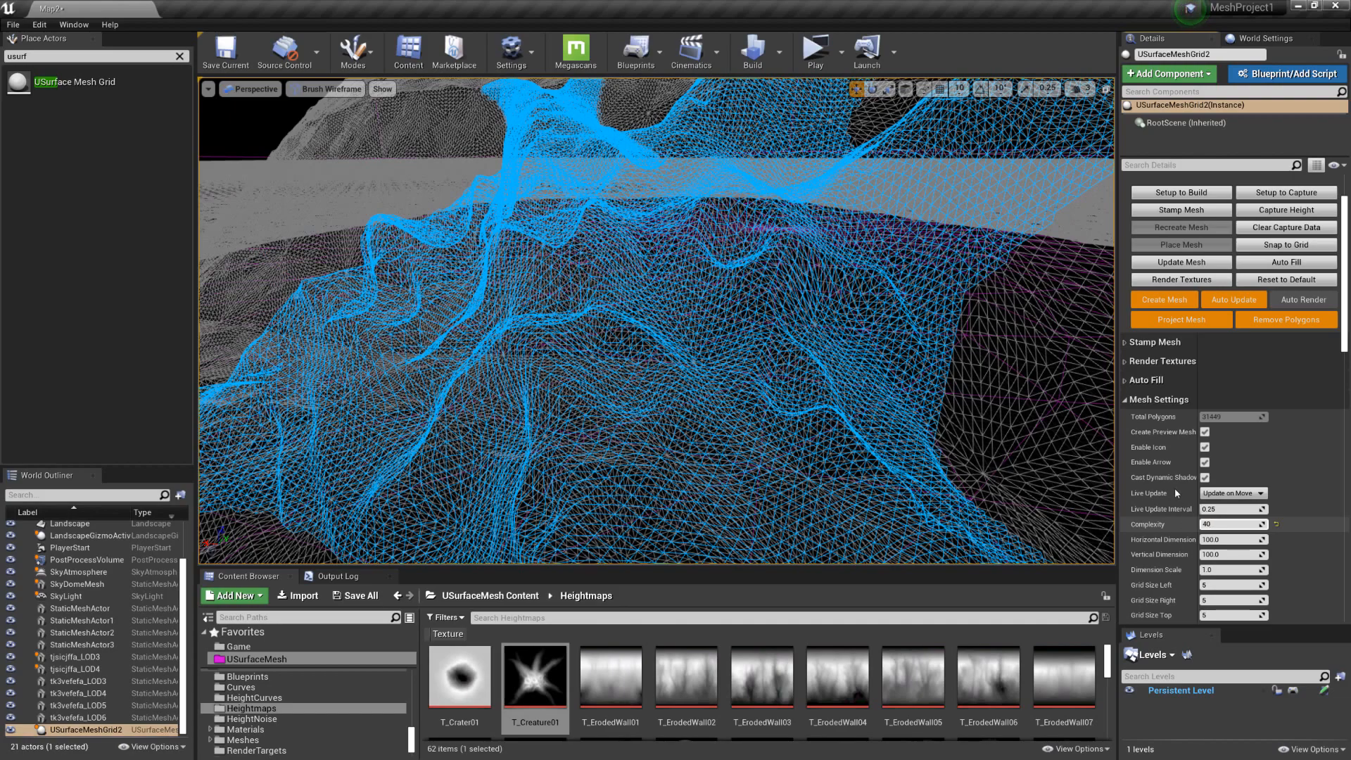
Set the grid's mesh complexity to 40 and look over the denser wireframe
key("Return")
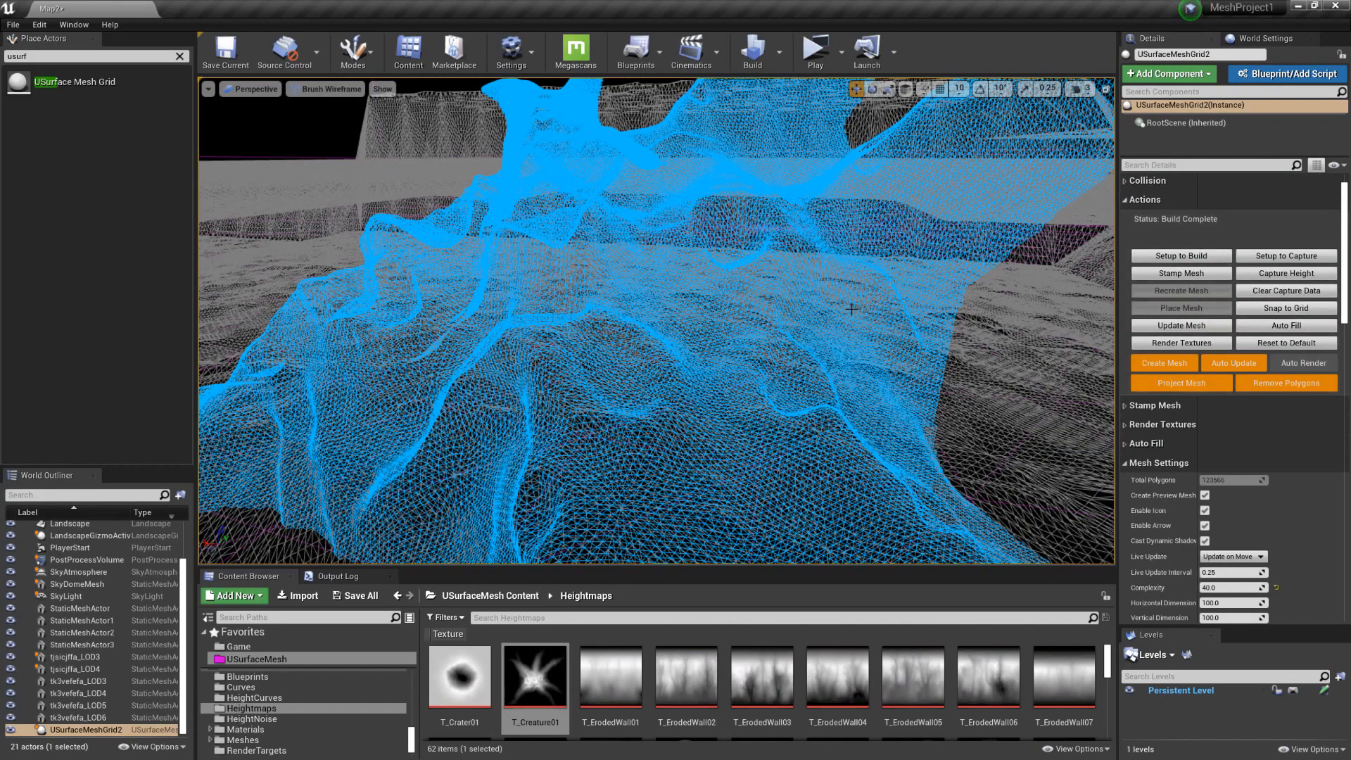
right_click_drag(845, 304, 859, 300)
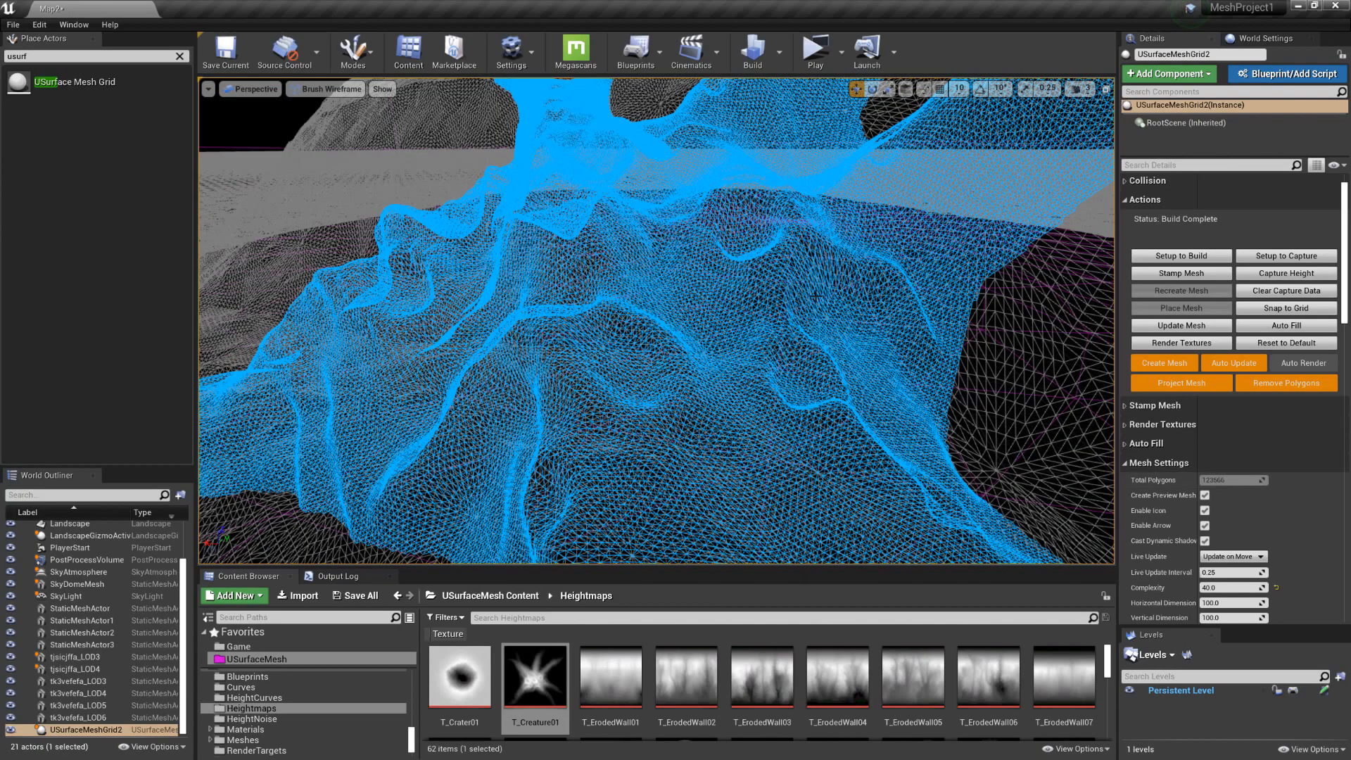
left_click(1299, 383)
right_click_drag(766, 335, 770, 376)
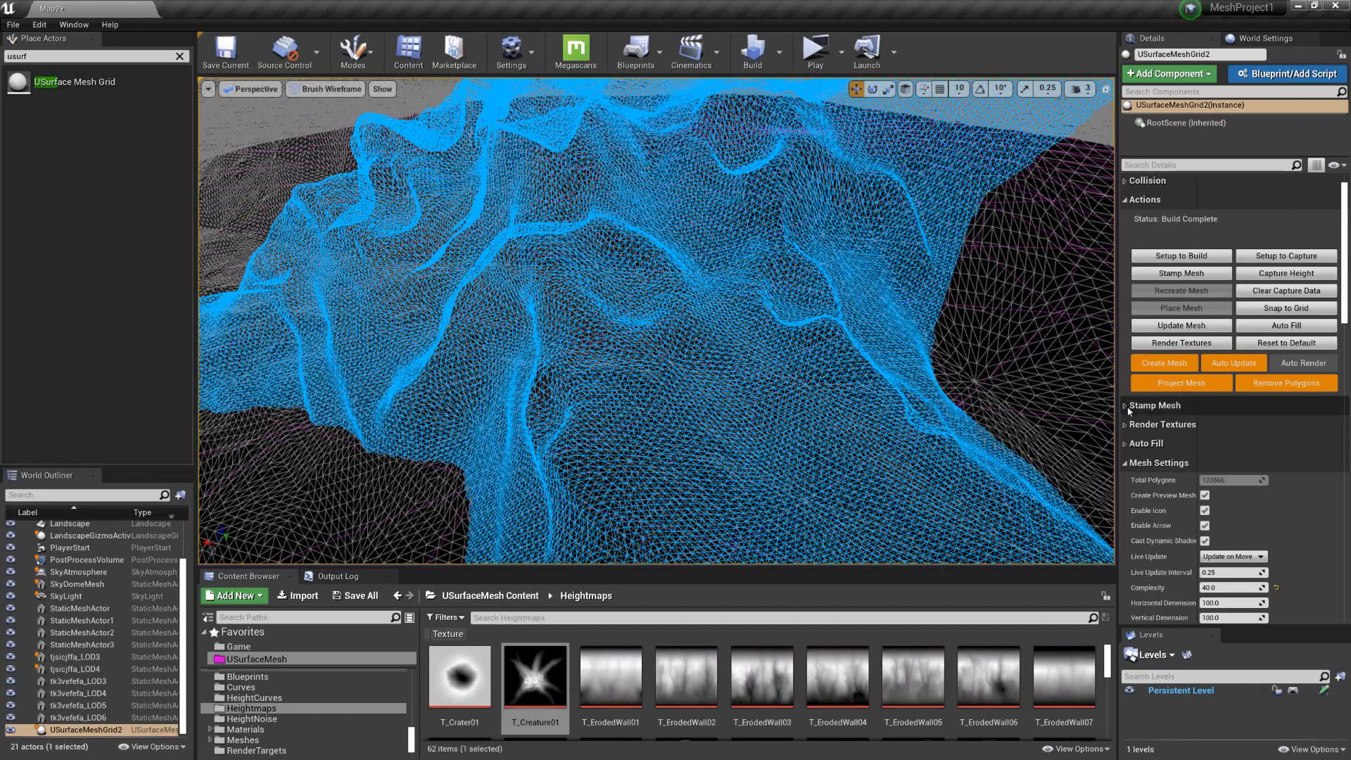
Stamp the mesh grid as a static mesh into the project's Meshes2 folder with the LOD group set to Deco
left_click(1155, 406)
left_click(1331, 440)
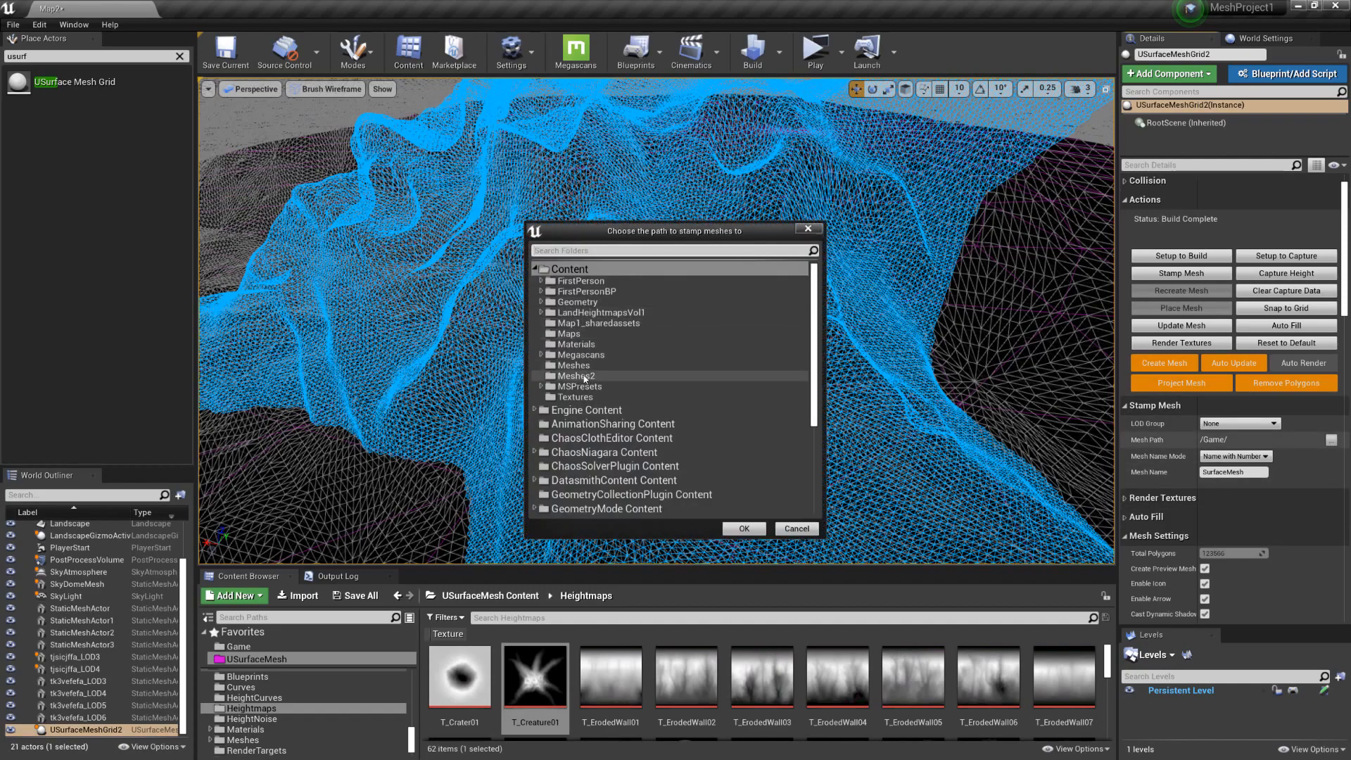
left_click(620, 376)
left_click(744, 529)
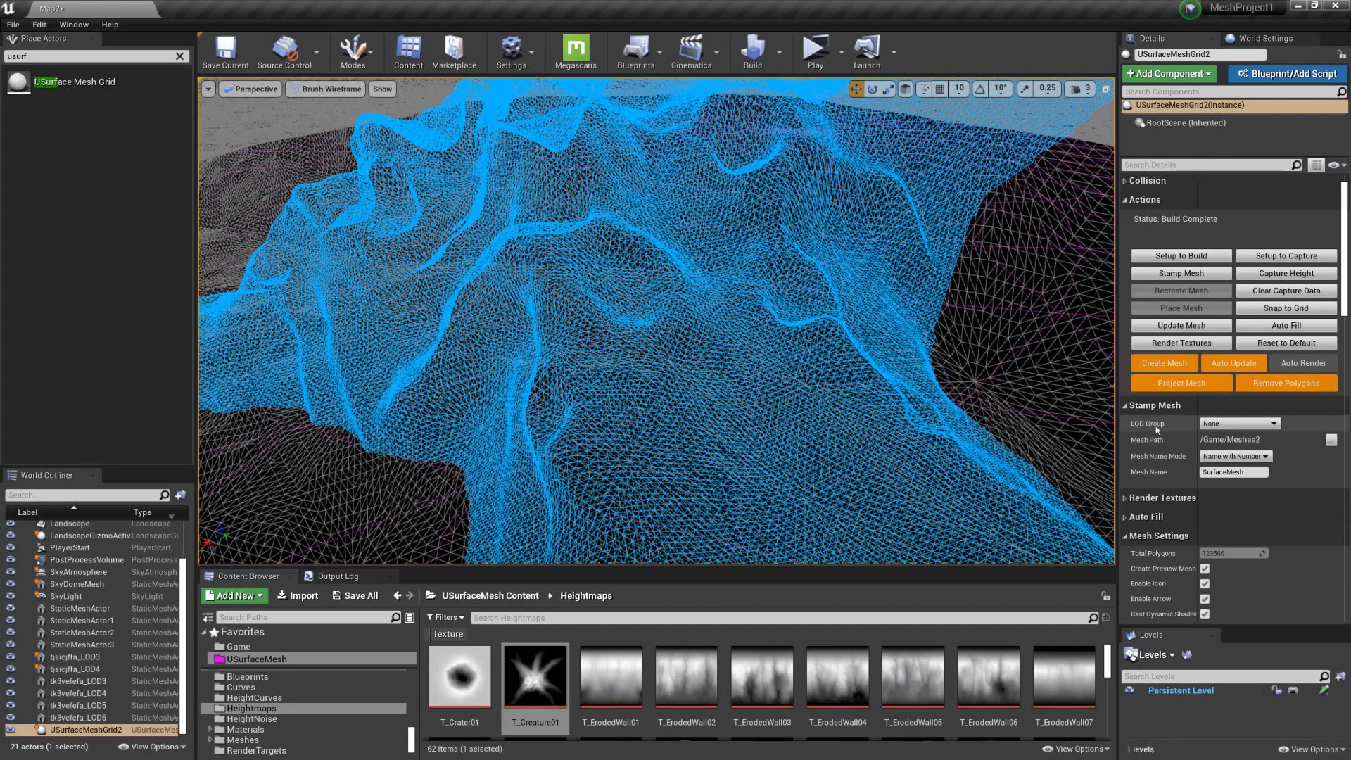
left_click(1219, 426)
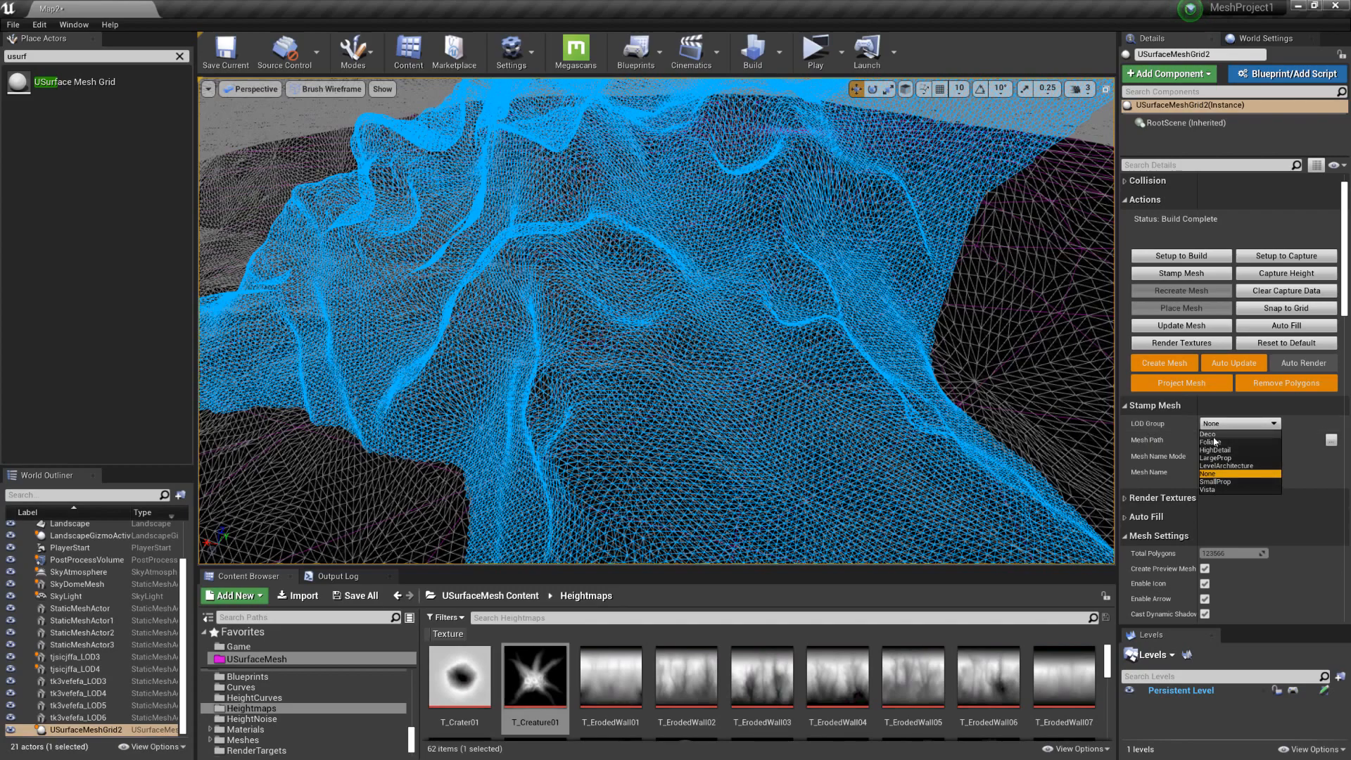
left_click(1212, 434)
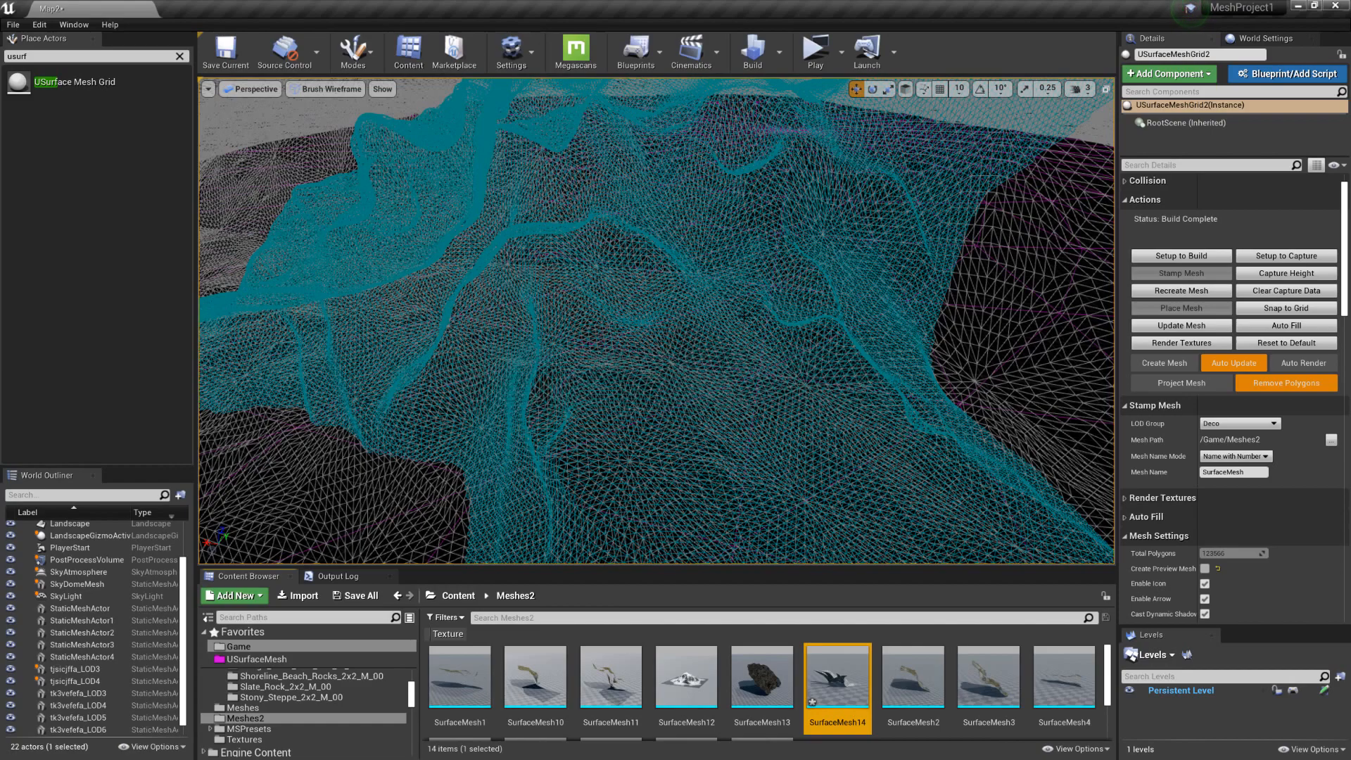
Show the viewport in Lit mode, select the stamped creature mesh and open its static mesh asset for editing
key("alt+4")
right_click_drag(748, 312, 739, 341)
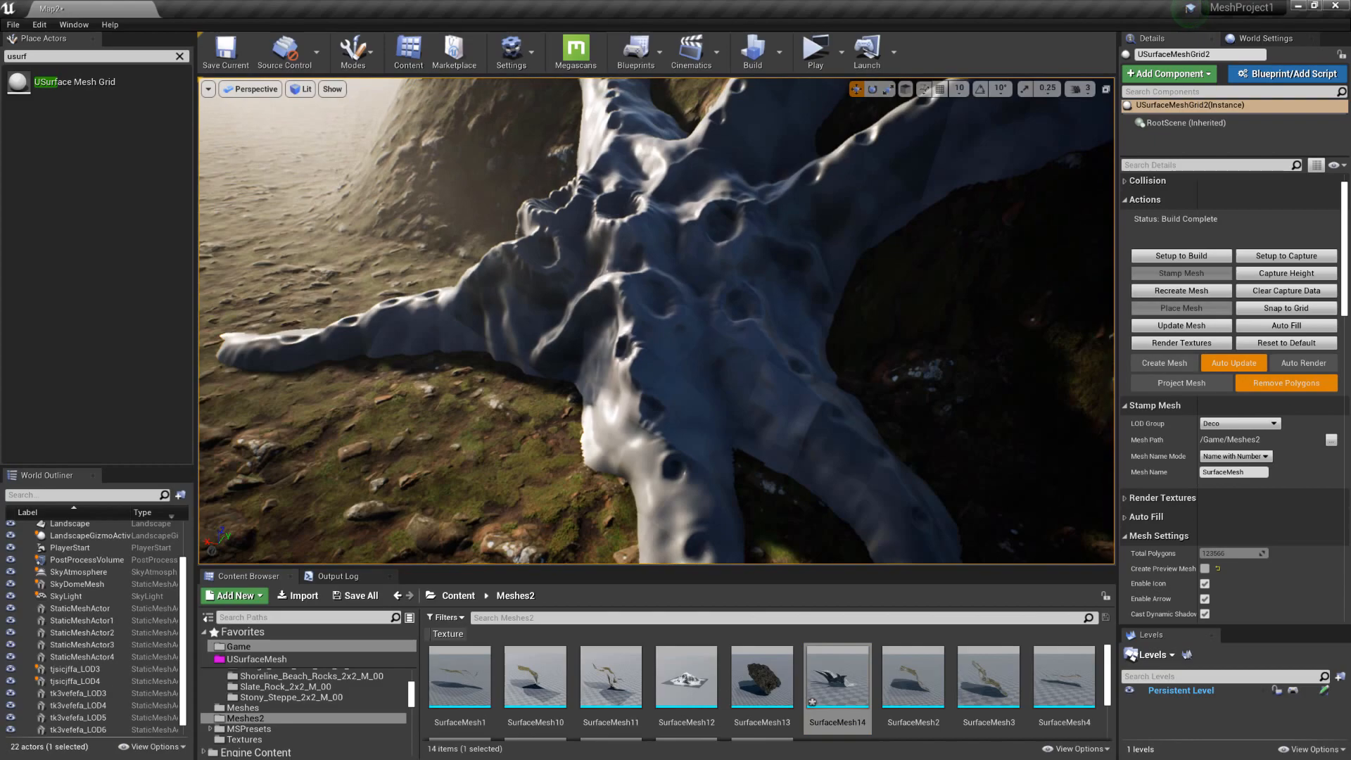
left_click(703, 325)
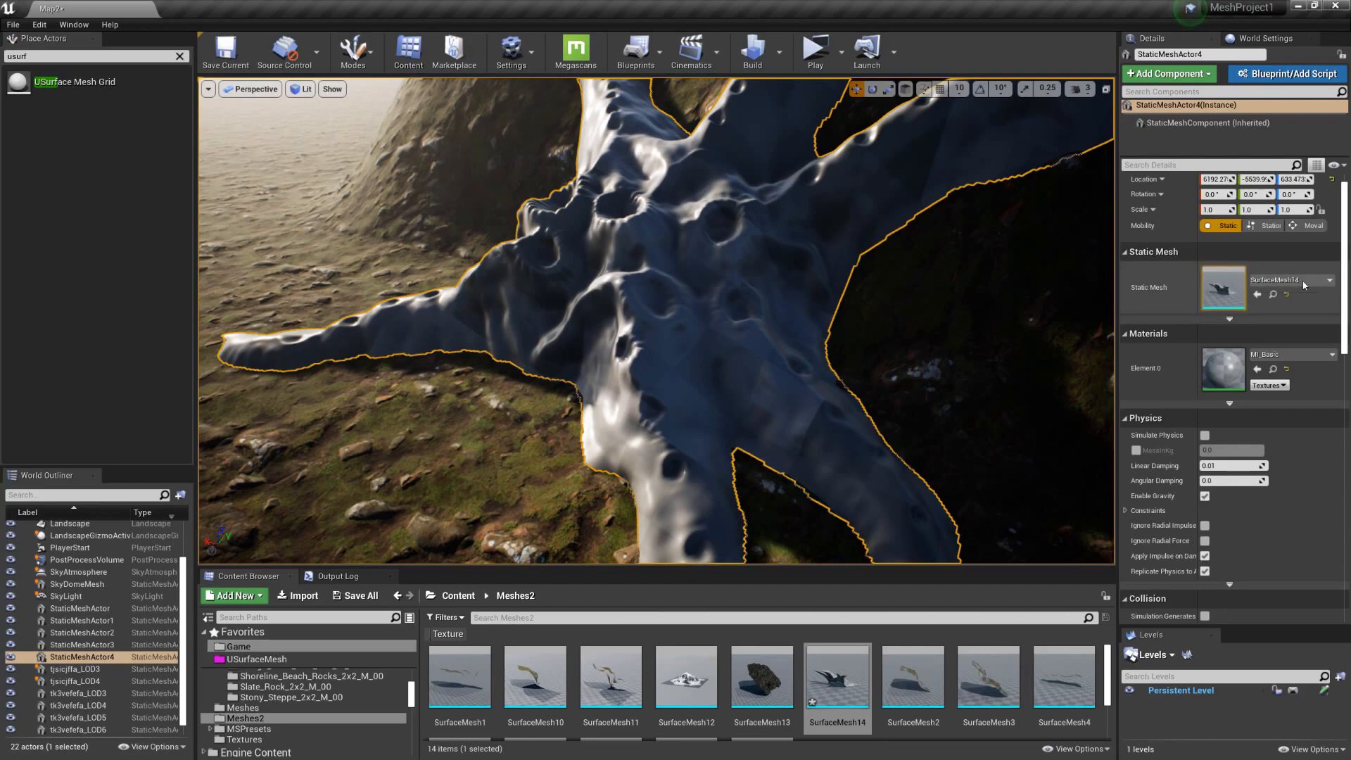
double_click(1220, 289)
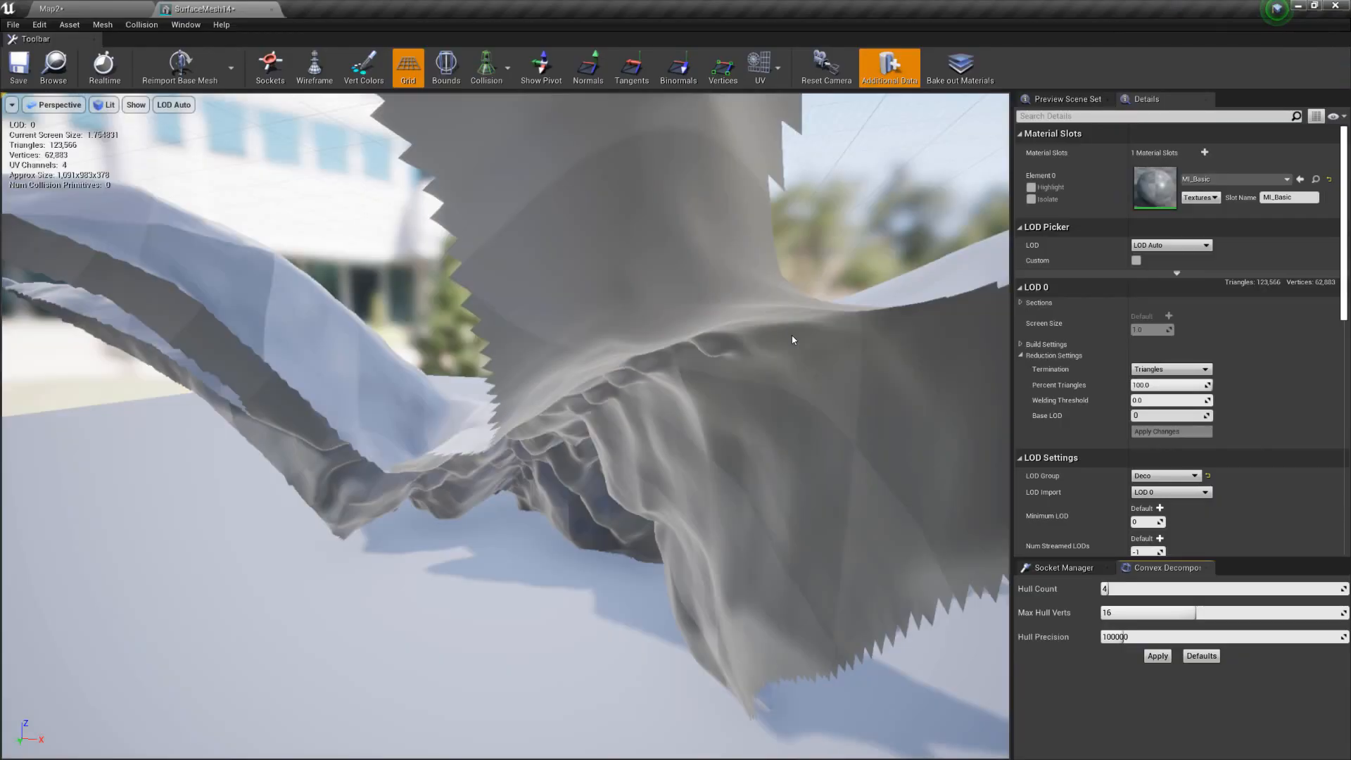
Examine the stamped creature mesh's shape from several sides in the asset preview
mouse_move(687, 368)
right_mouse_down()
mouse_move(563, 401)
mouse_move(316, 405)
mouse_move(706, 361)
right_mouse_up()
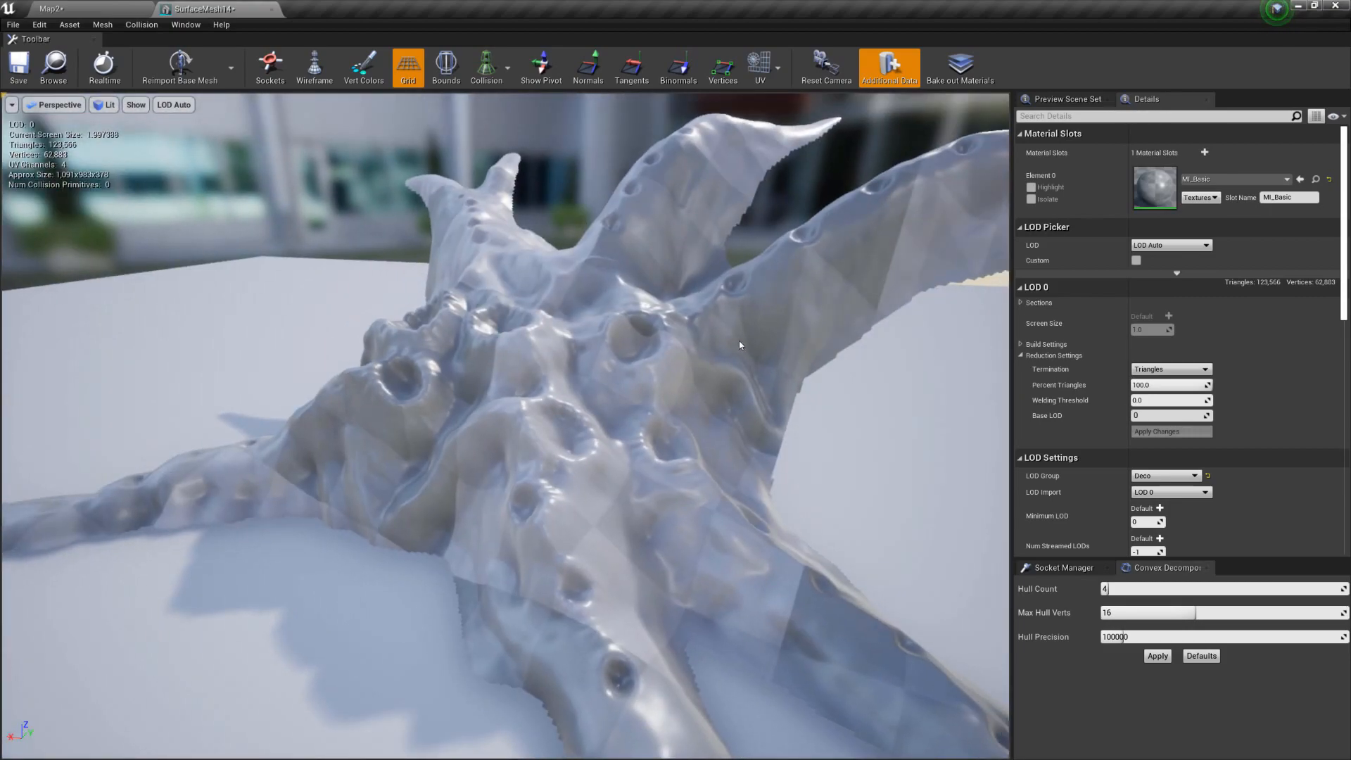
left_click_drag(547, 379, 893, 351, "alt")
right_click_drag(507, 423, 415, 422, "alt")
left_click_drag(415, 422, 425, 508, "alt")
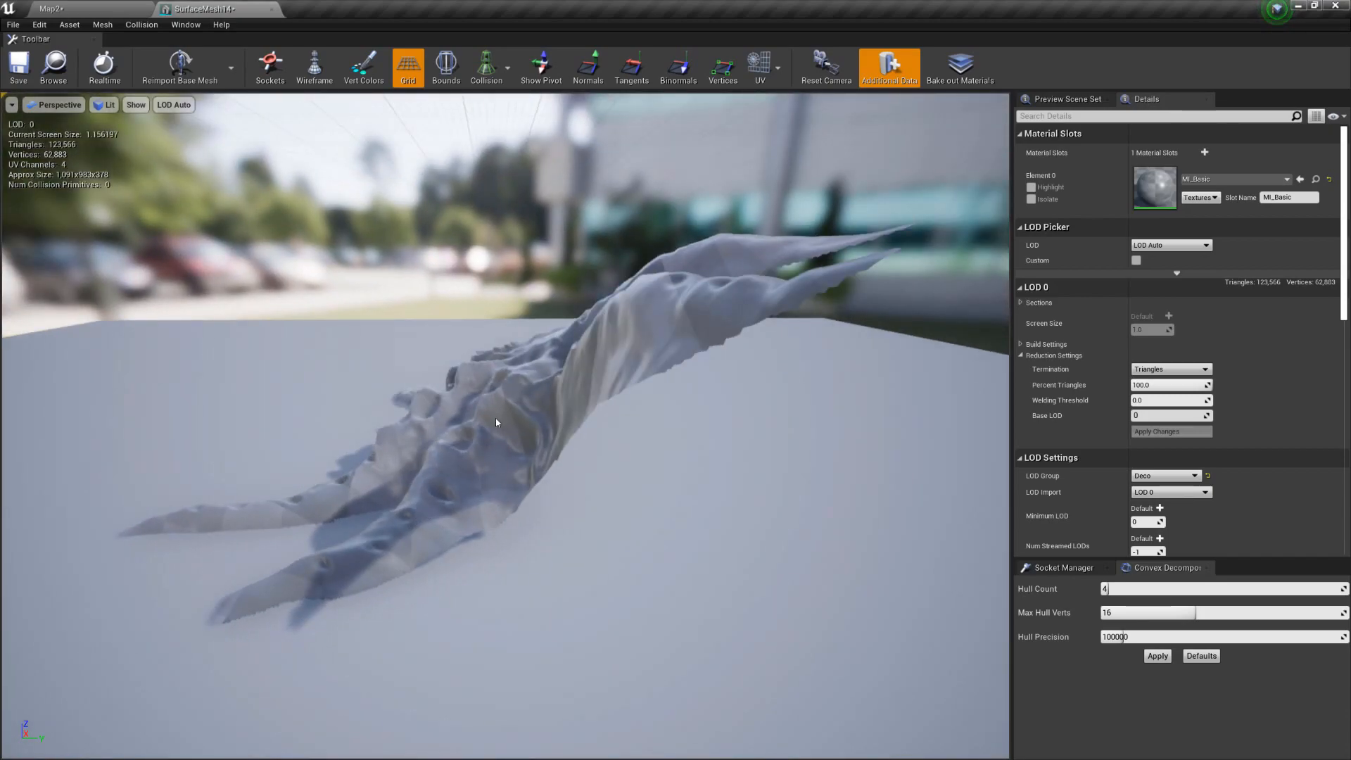
left_click_drag(490, 432, 592, 528, "alt")
left_click_drag(379, 394, 696, 450, "alt")
right_click_drag(379, 394, 522, 384, "alt")
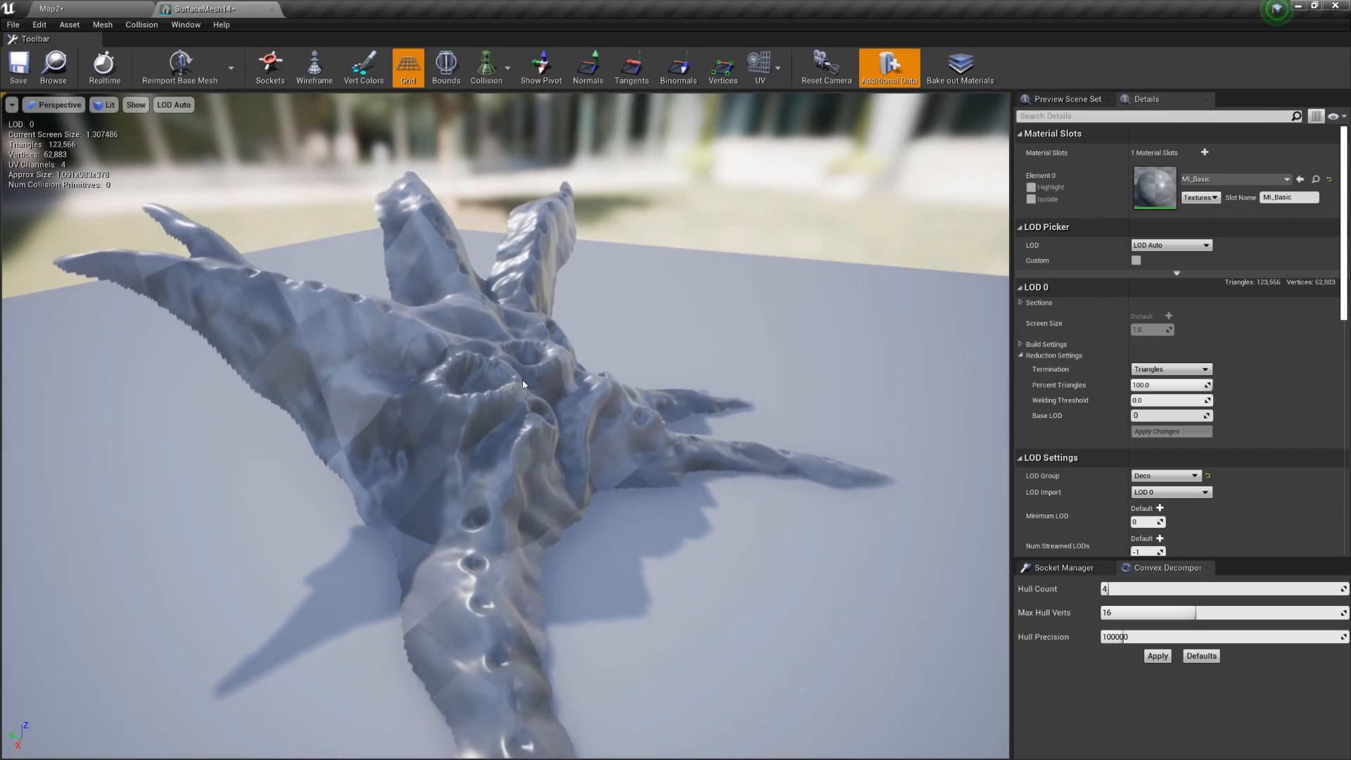
Examine the stamped mesh's polygon density in Brush Wireframe and return the preview to Lit mode
key("alt+2")
mouse_move(483, 424)
right_mouse_down("alt")
mouse_move(704, 384)
mouse_move(272, 175)
right_mouse_up("alt")
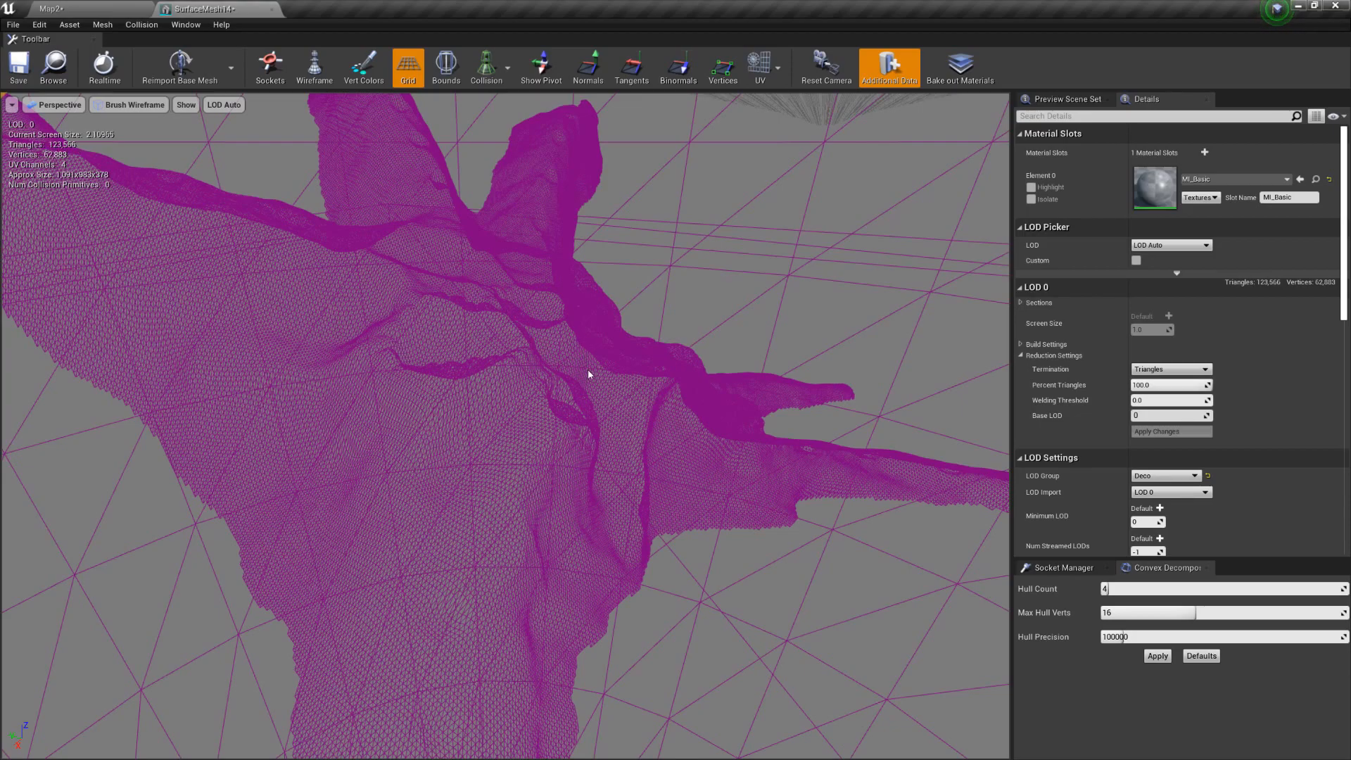
left_click_drag(588, 369, 577, 337)
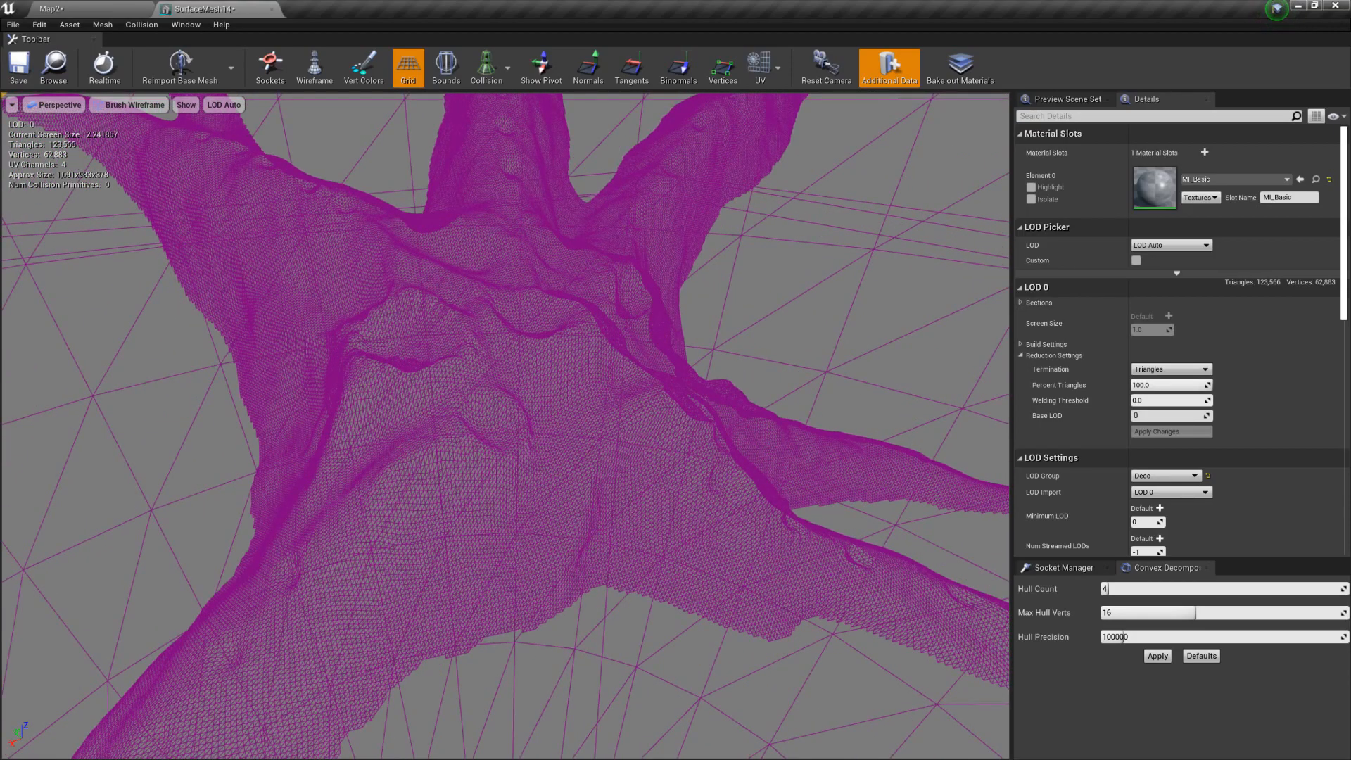
key("alt+4")
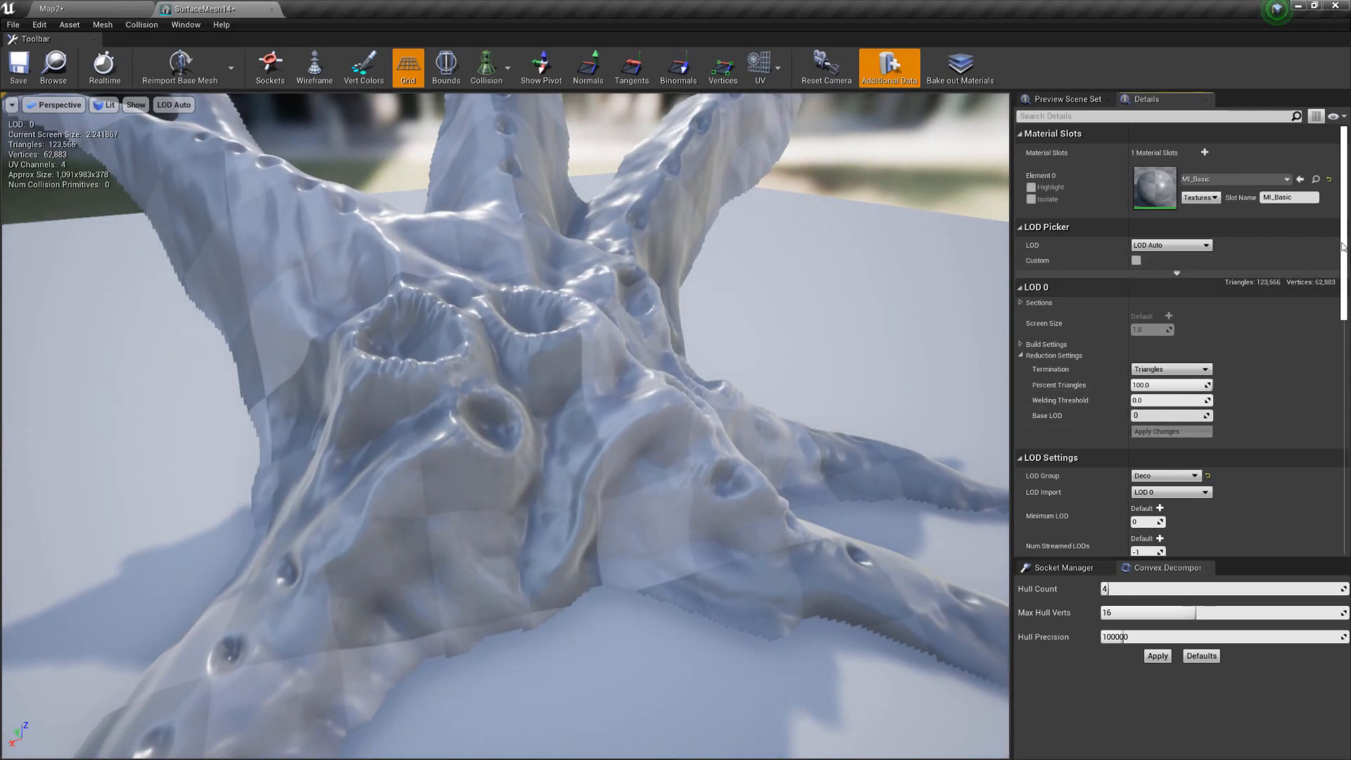
Preview the stamped mesh at LOD 0 and LOD 1 and compare their triangle counts
scroll(1197, 268, "down", 1)
scroll(1126, 281, "up", 1)
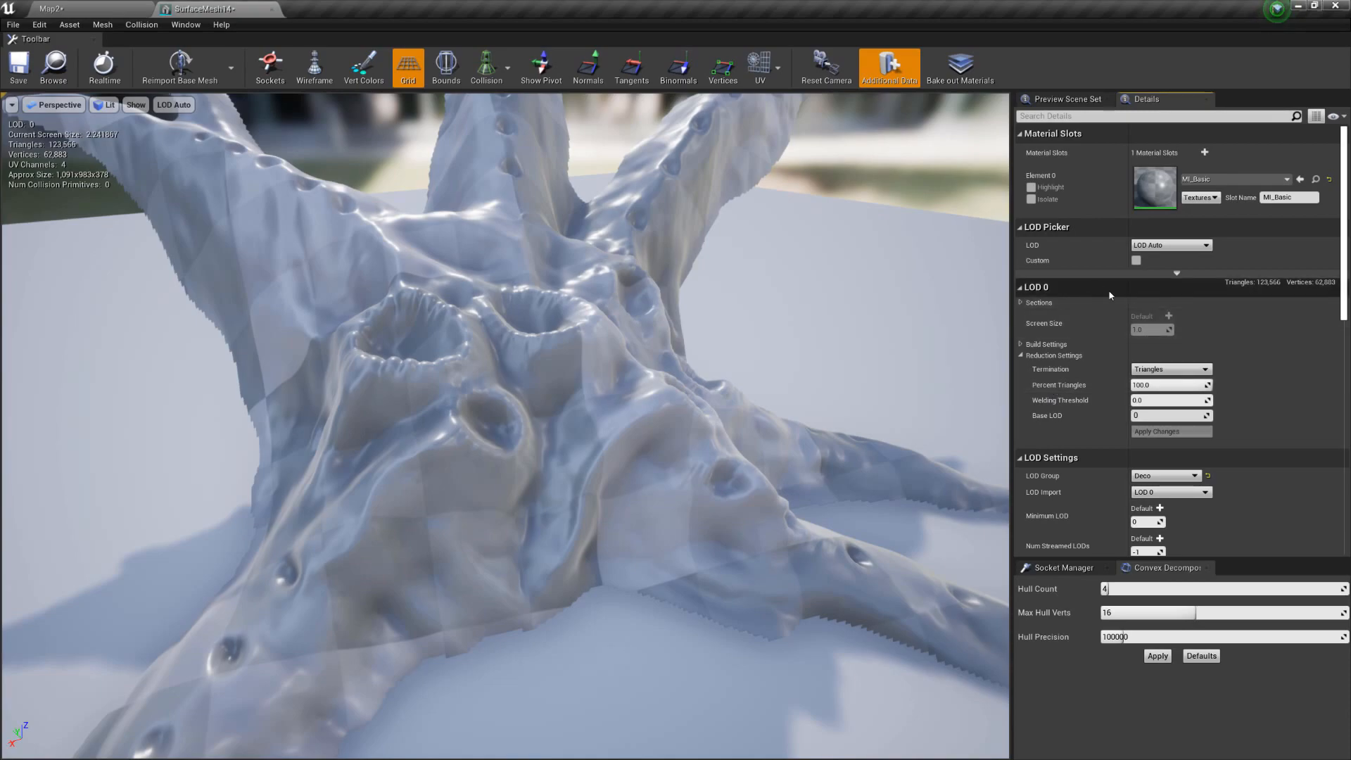
scroll(1225, 425, "down", 2)
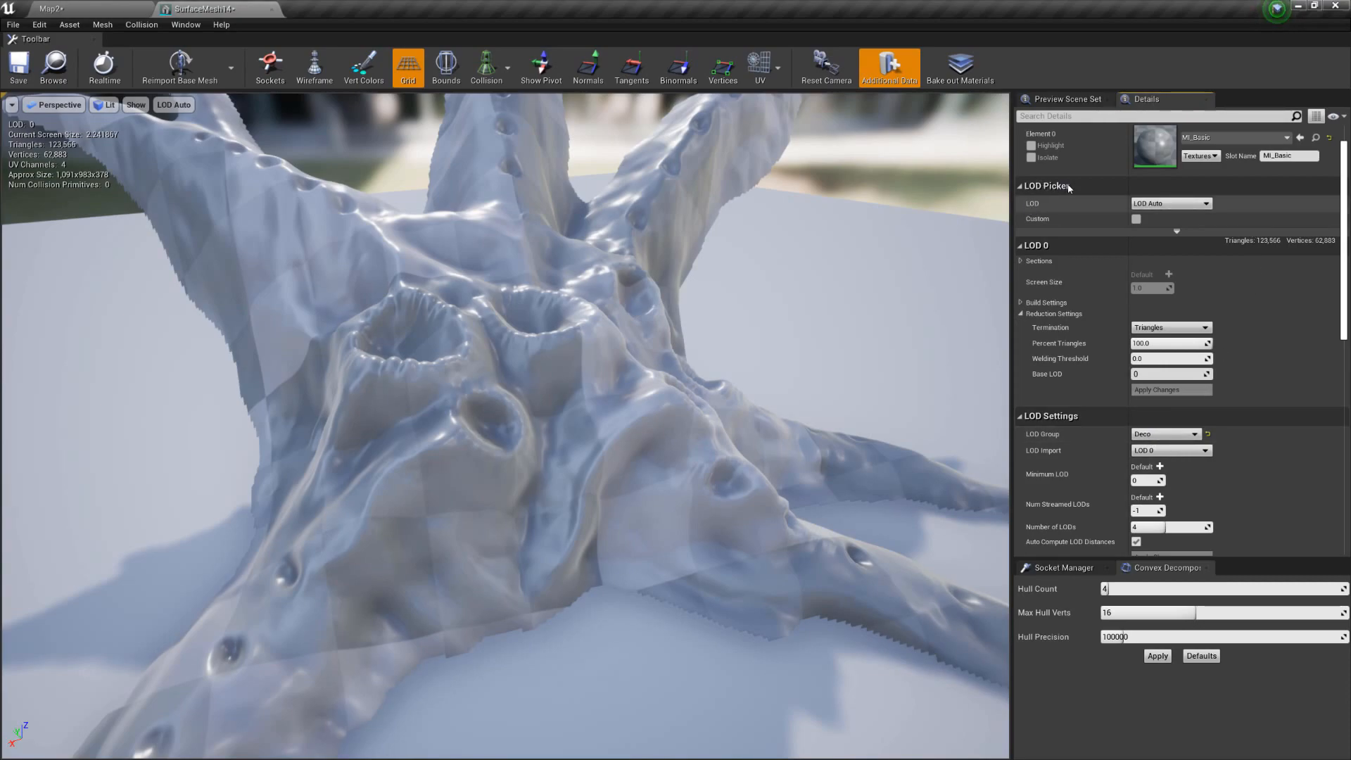
left_click(1172, 204)
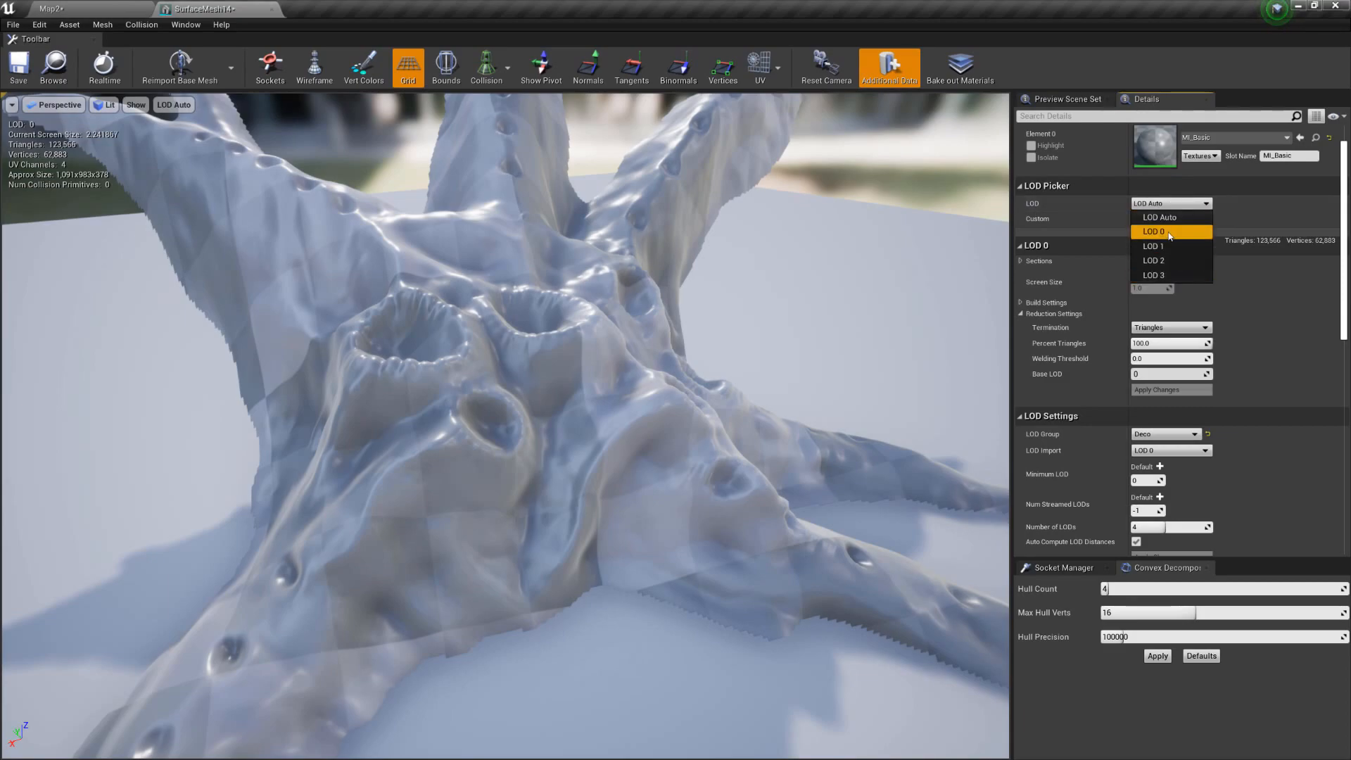
left_click(1154, 232)
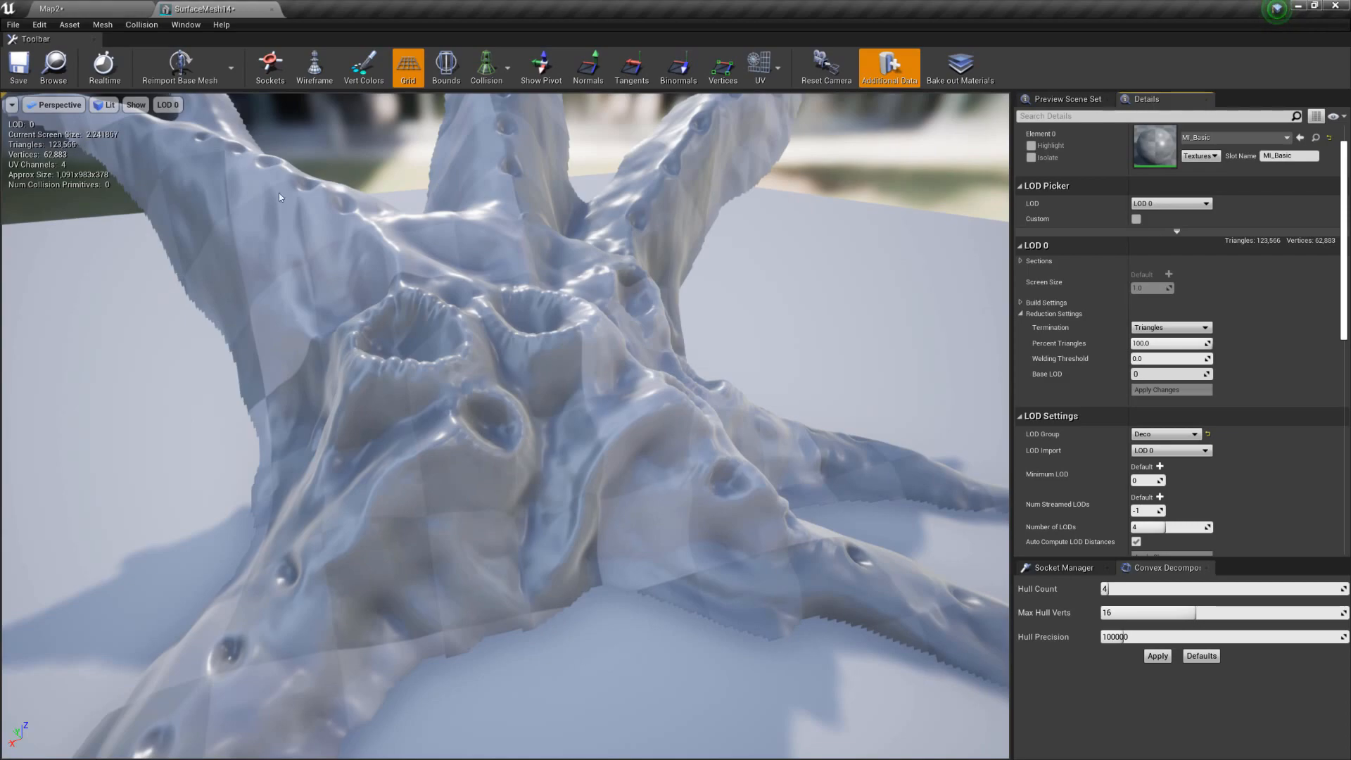
left_click(1161, 203)
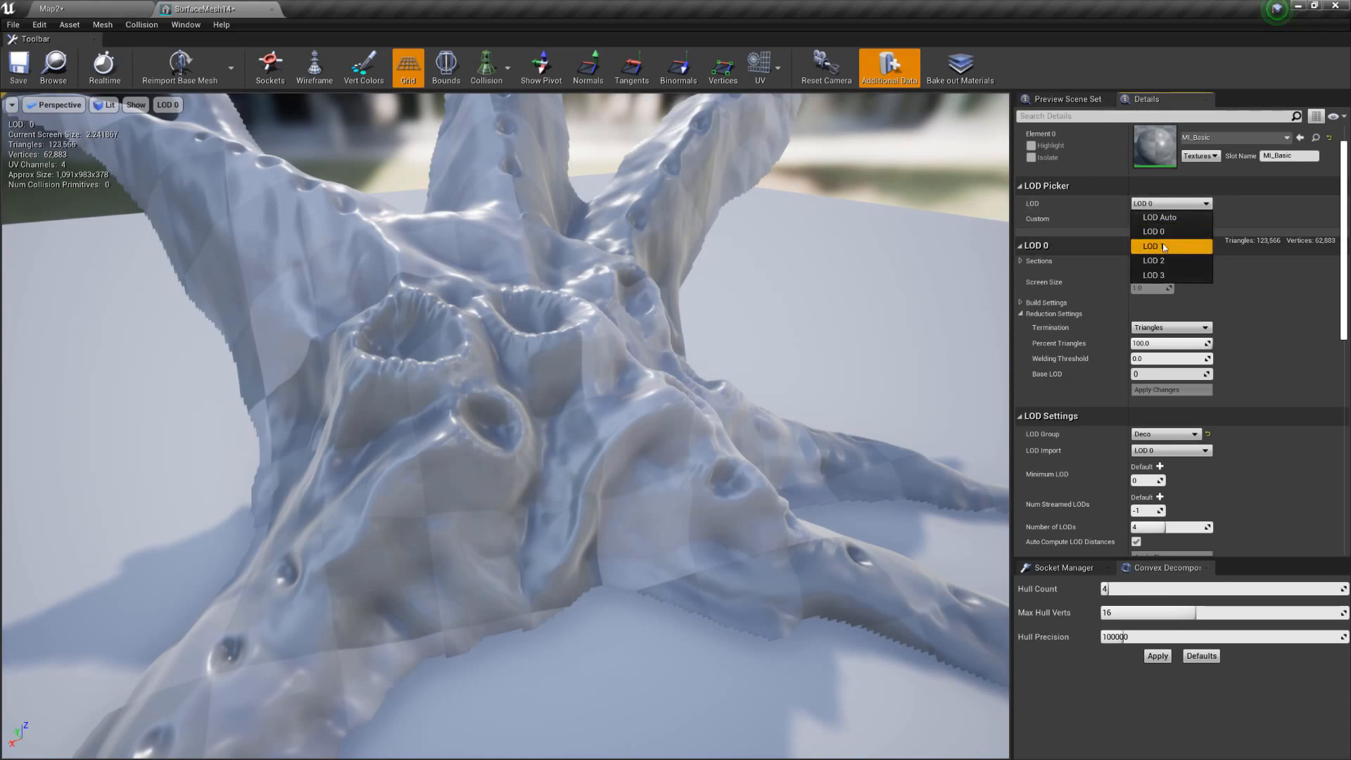
left_click(1162, 245)
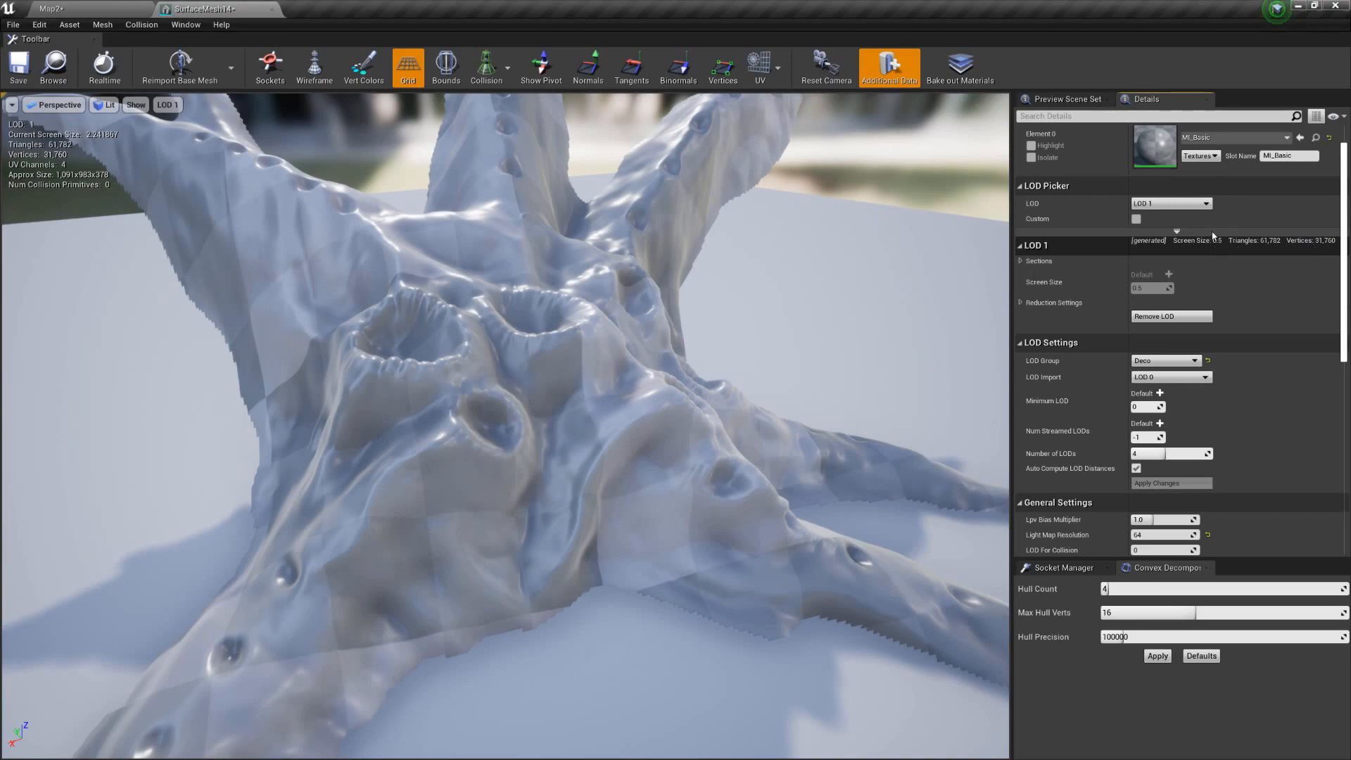
Preview the stamped mesh at LOD 2 and LOD 3, and return the preview to LOD Auto
left_click(1161, 202)
left_click(1165, 248)
left_click(1168, 204)
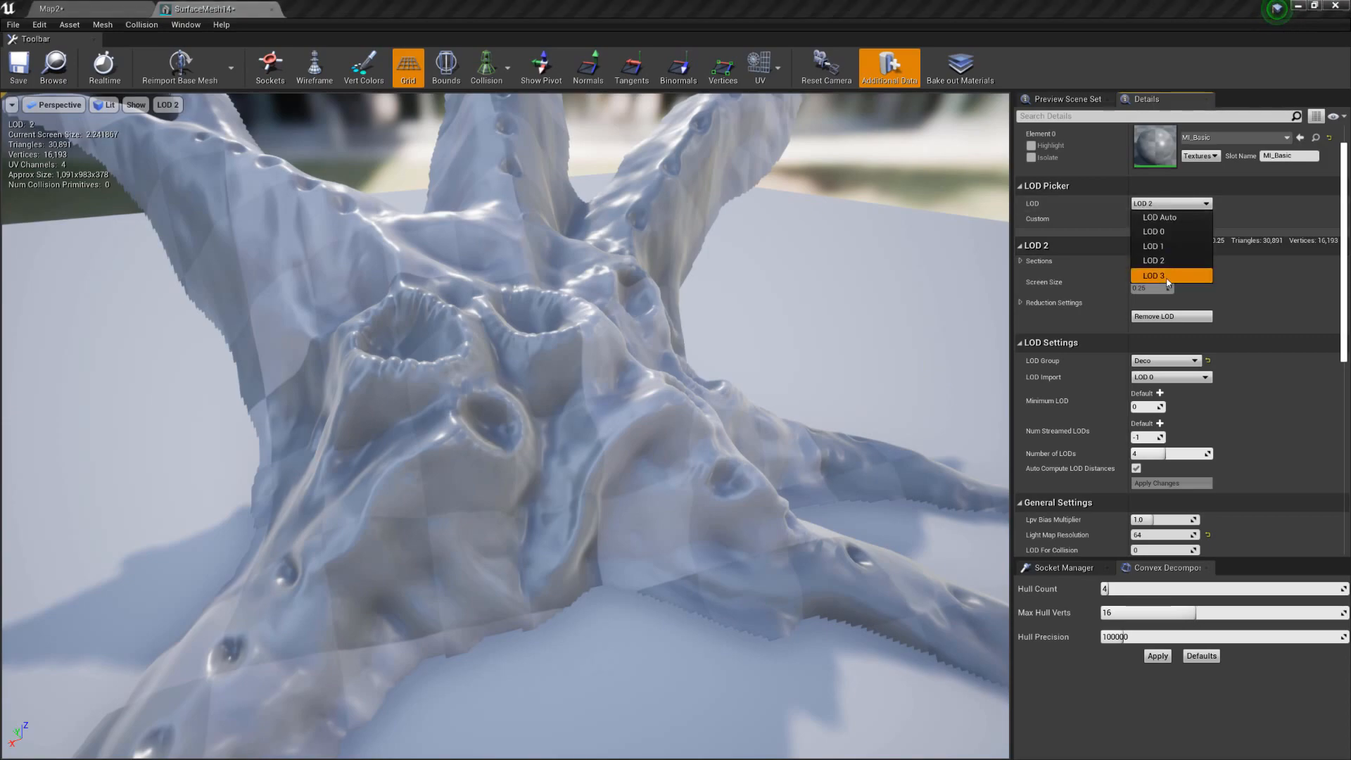
left_click(1168, 276)
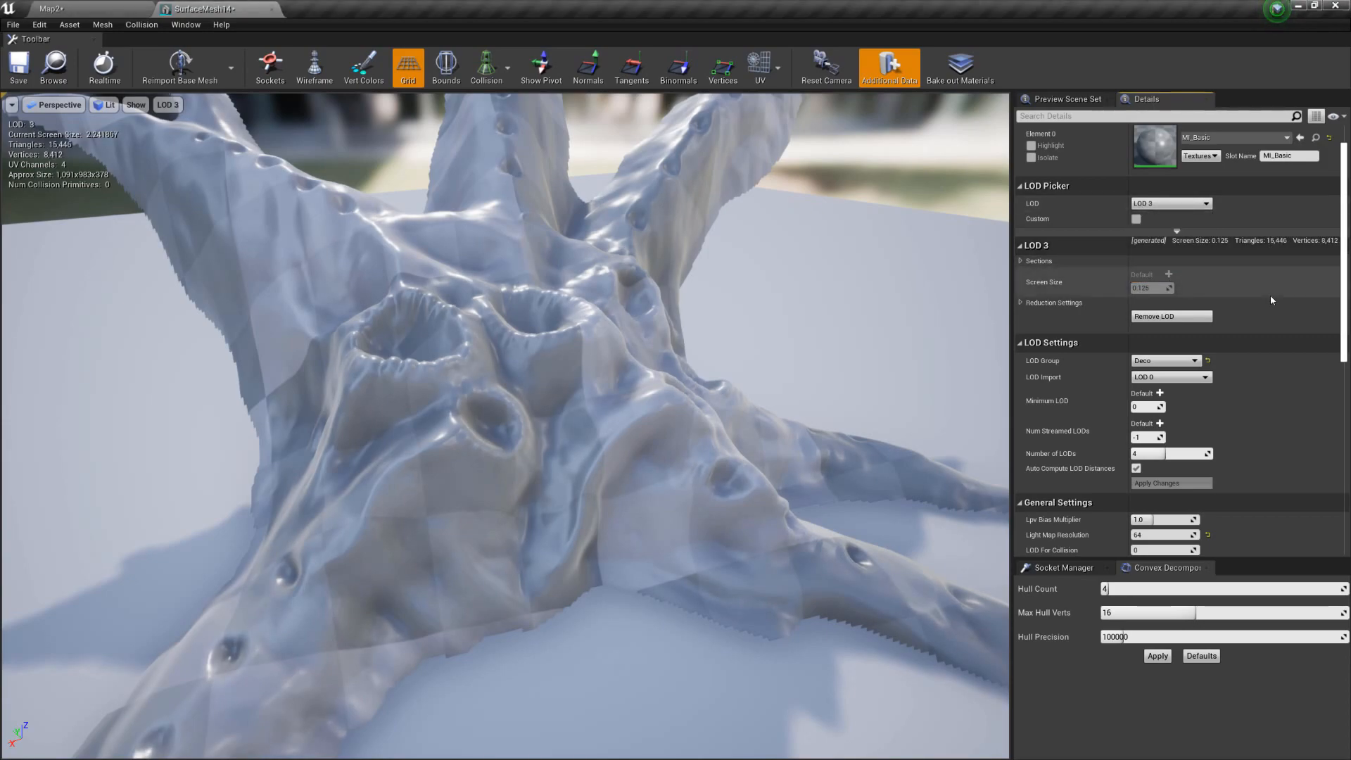
scroll(1271, 299, "up", 1)
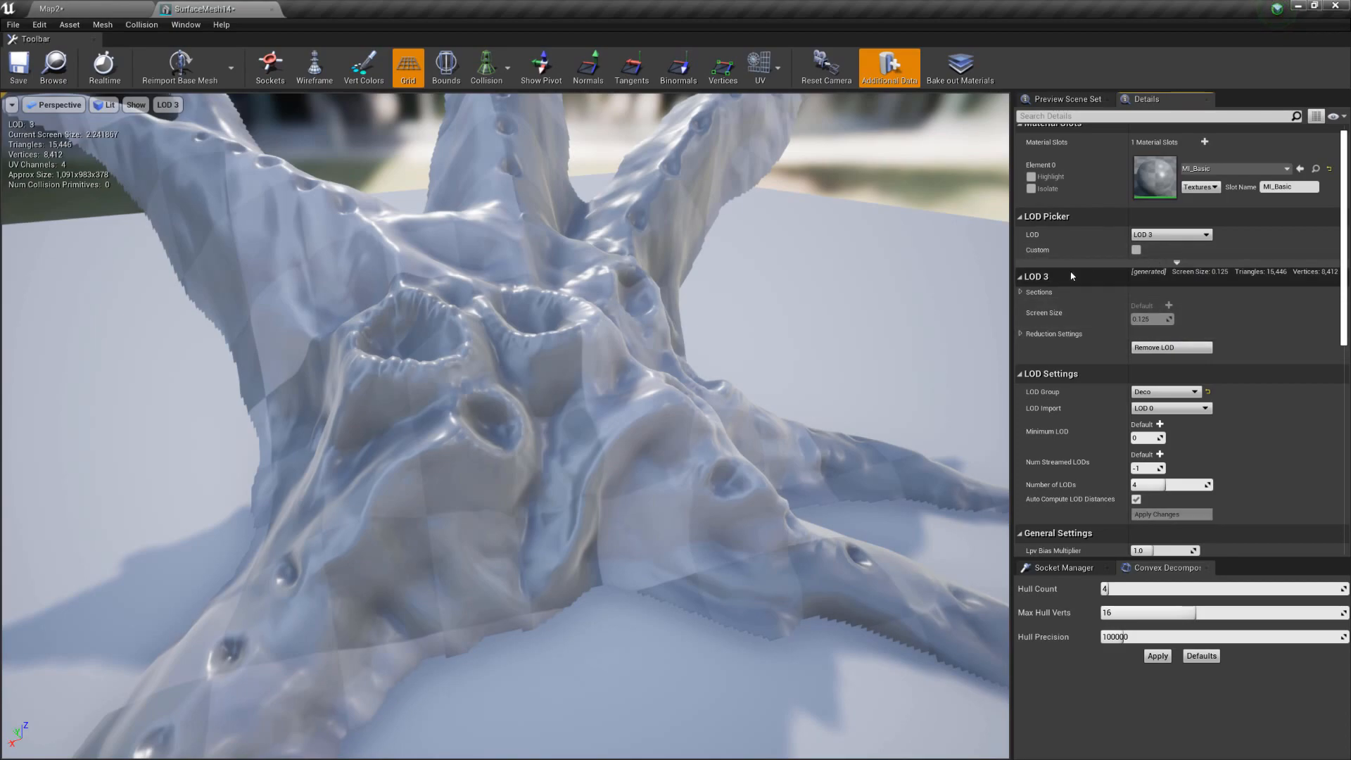
left_click(1172, 235)
left_click(1171, 258)
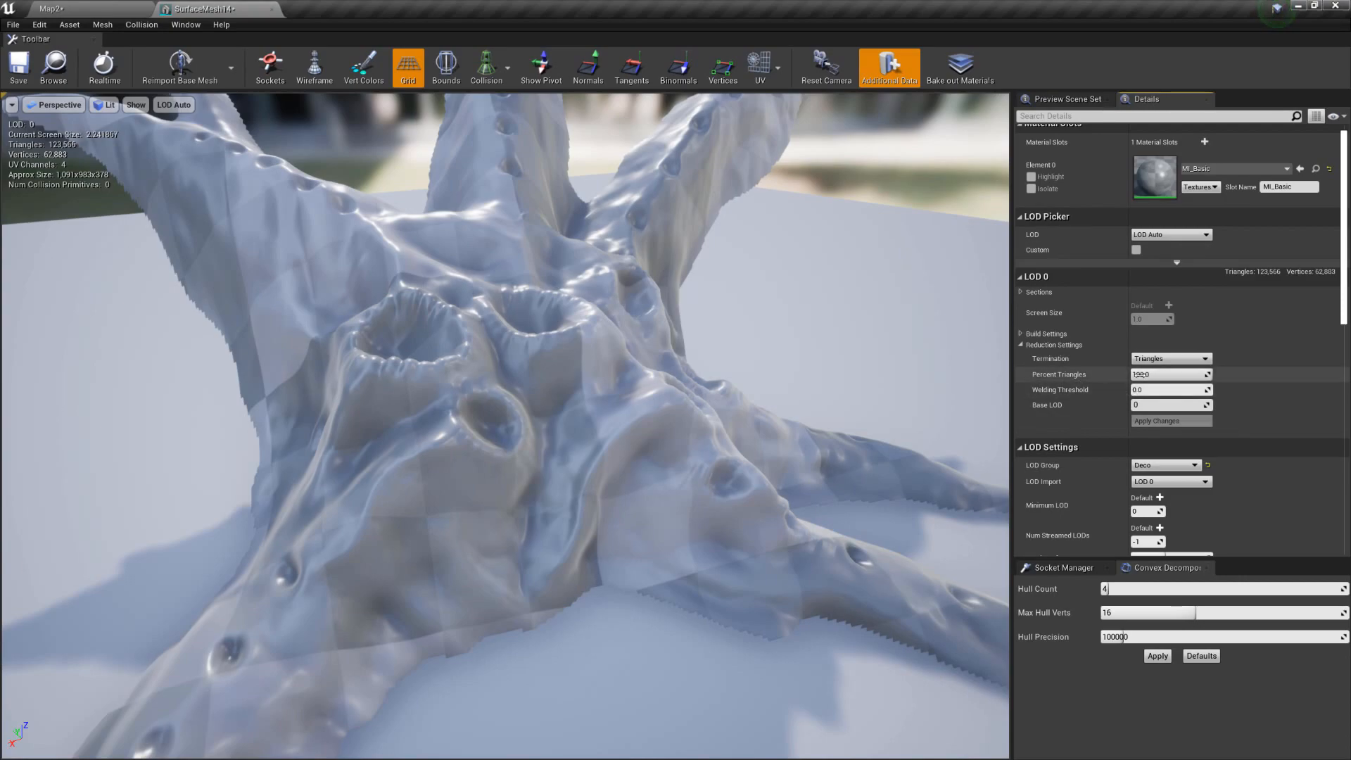
Set Percent Triangles to 30 in LOD 0's reduction settings and apply the changes
left_click(1160, 378)
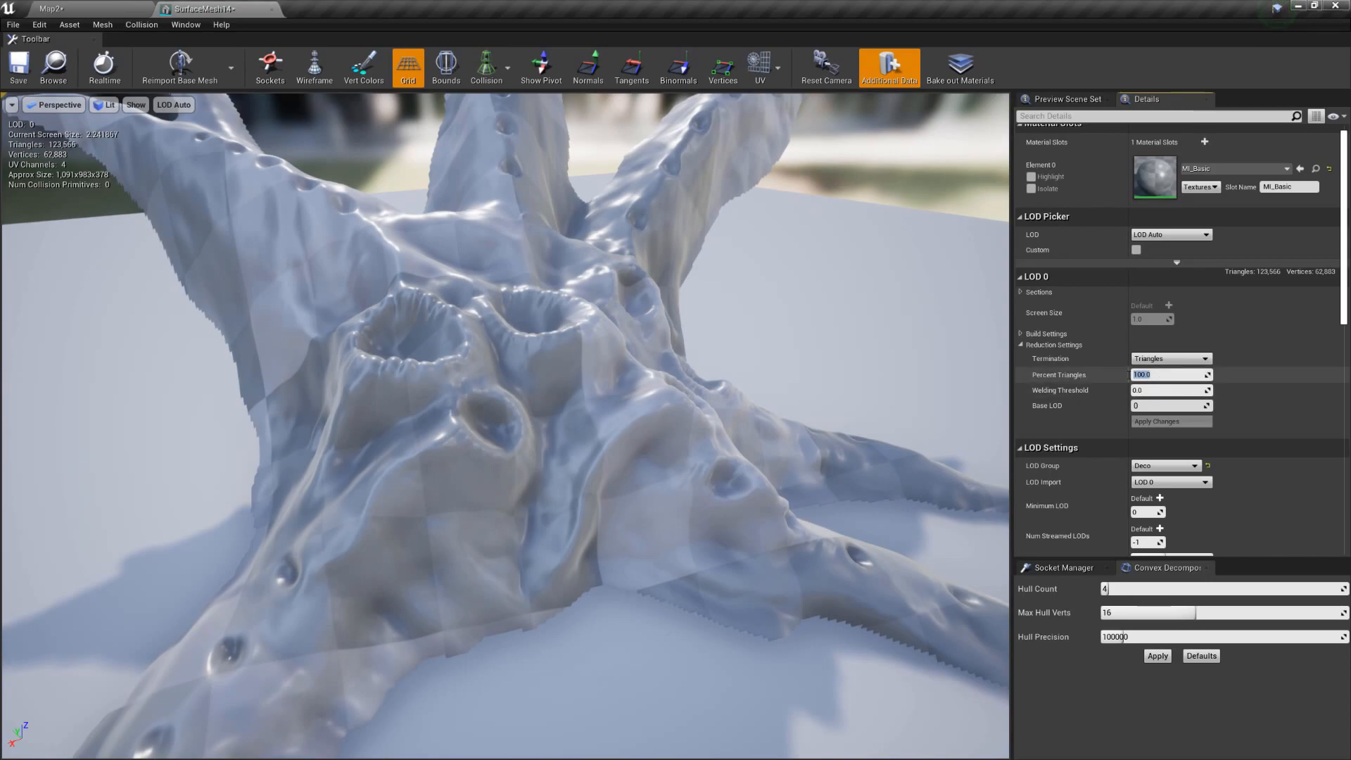
type("30")
key("Return")
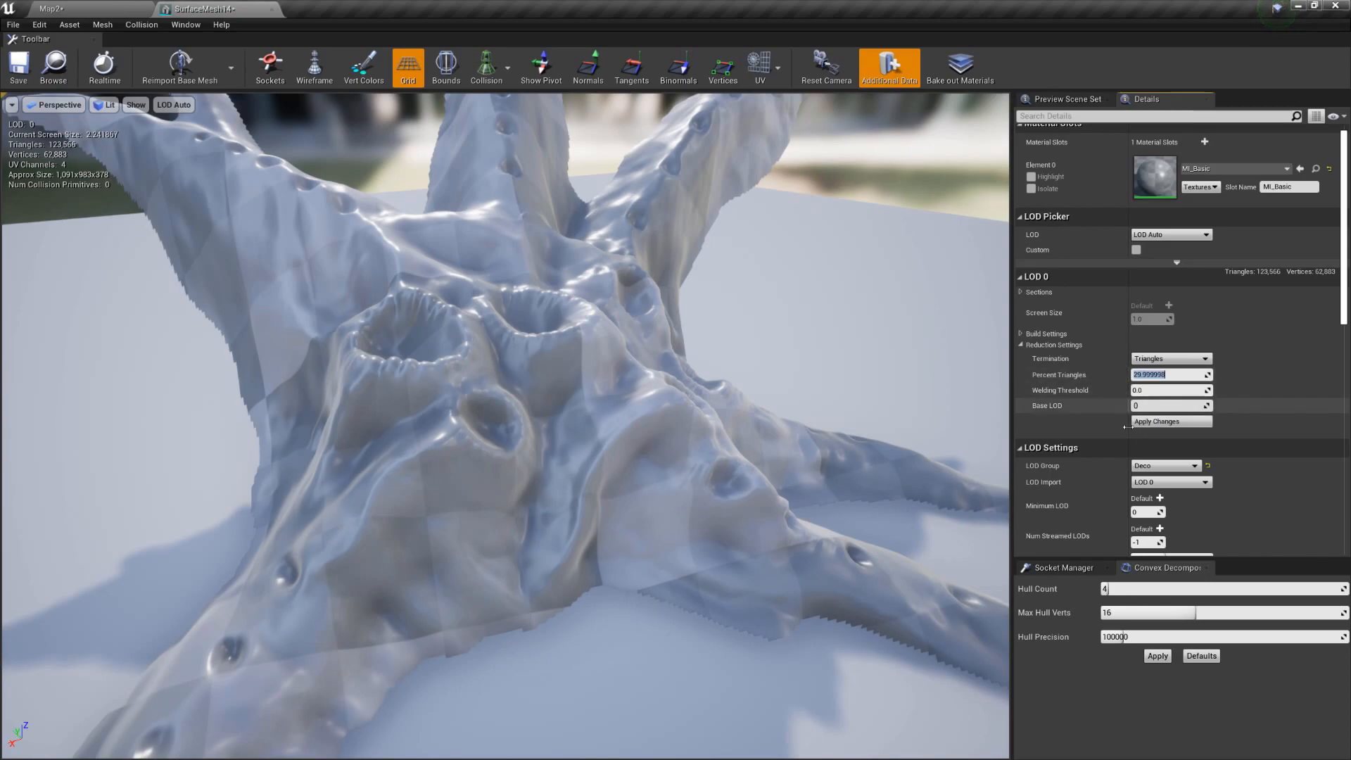
left_click(1167, 422)
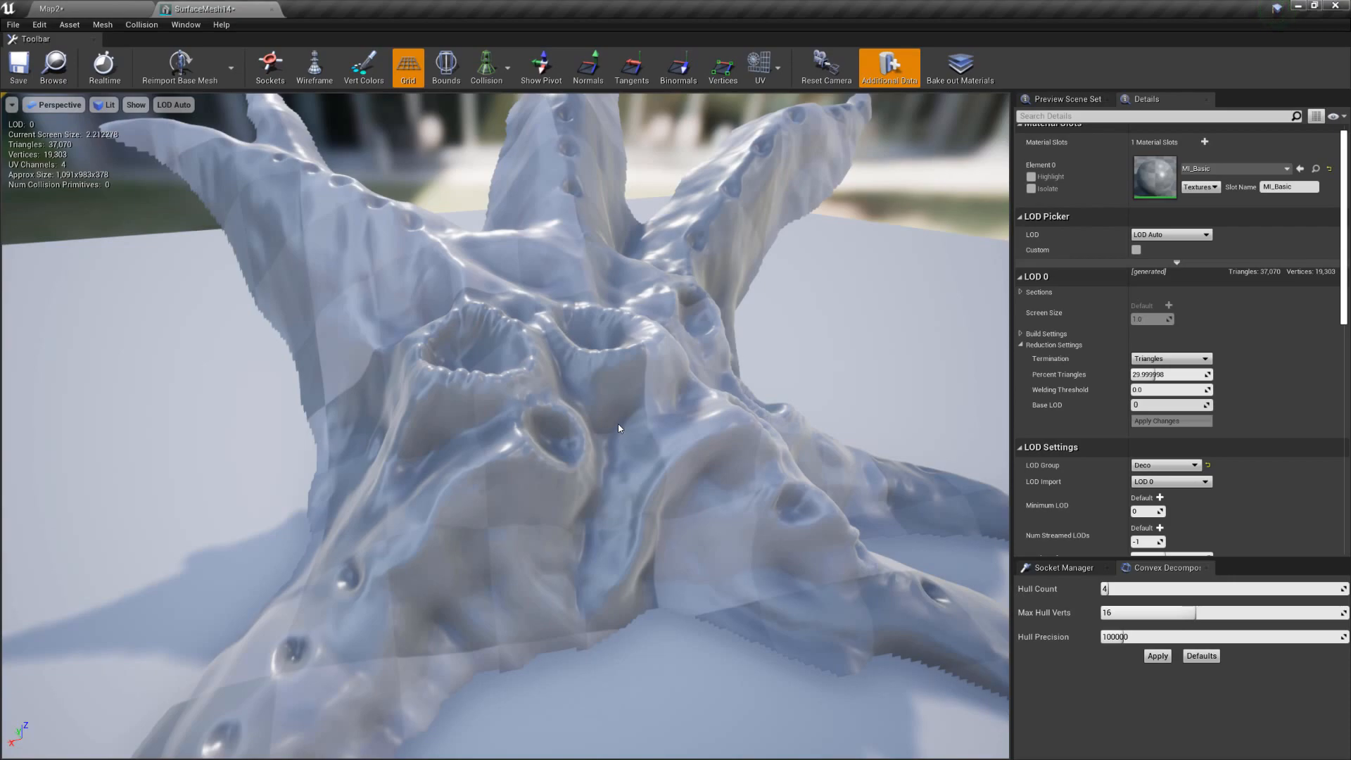
Show the reduced mesh in Brush Wireframe and examine its triangles and LOD switching at near and far distances
key("F1")
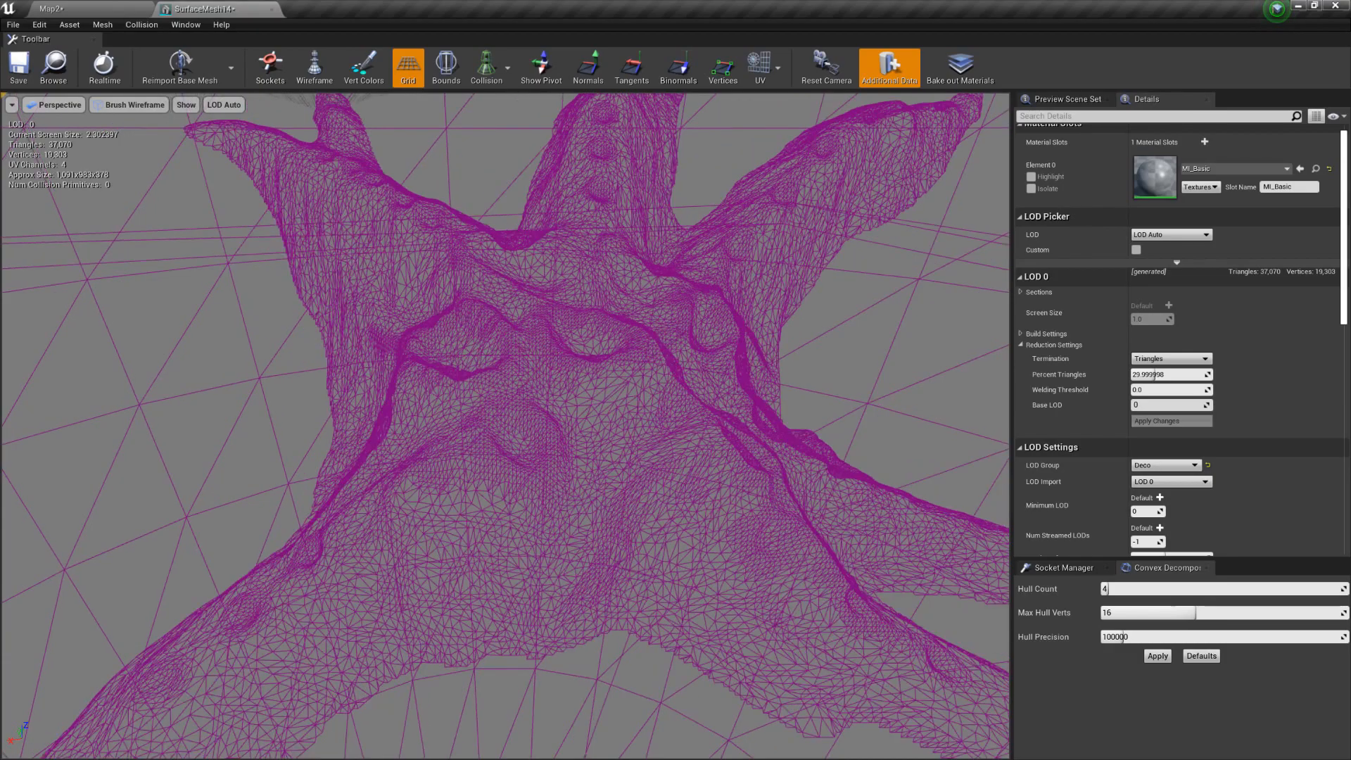
left_click_drag(594, 449, 553, 463)
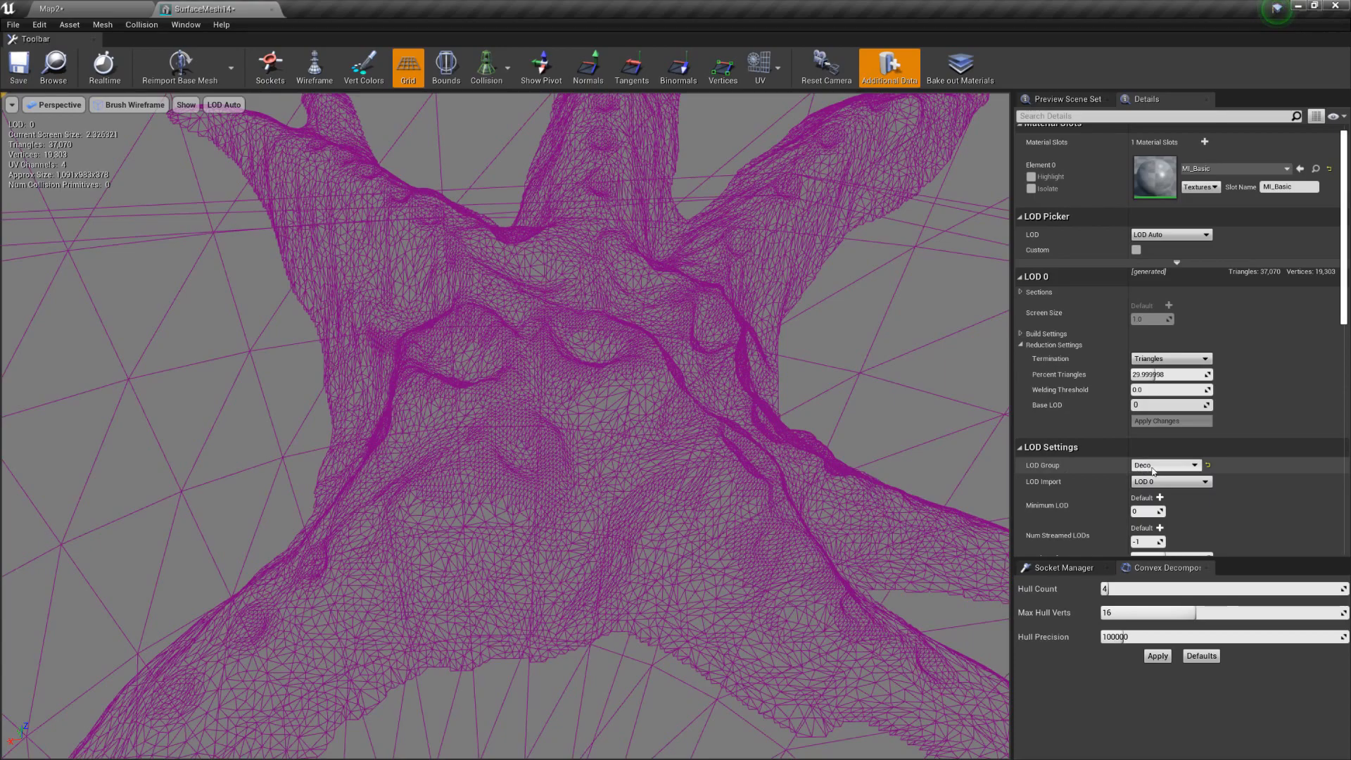
mouse_move(622, 445)
right_mouse_down()
mouse_move(404, 444)
mouse_move(637, 466)
right_mouse_up()
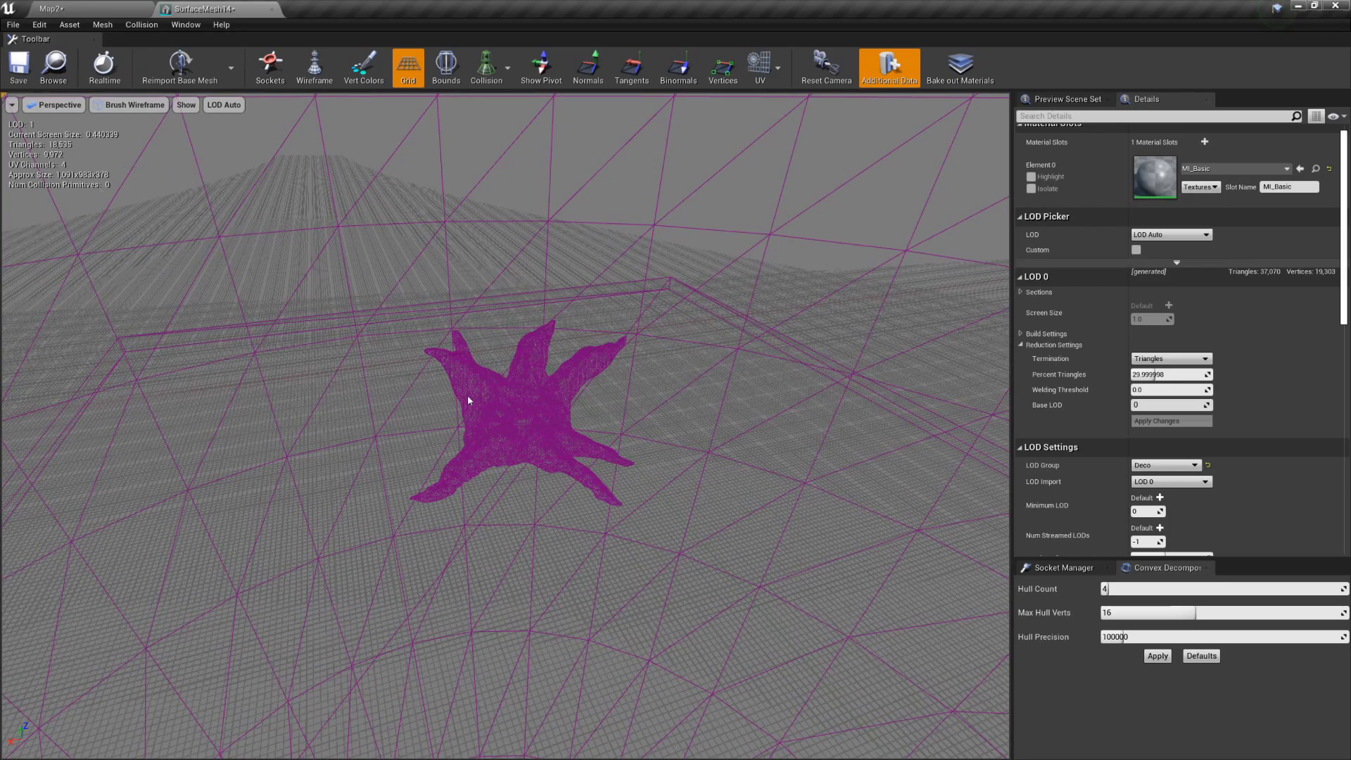
right_click_drag(578, 464, 524, 464)
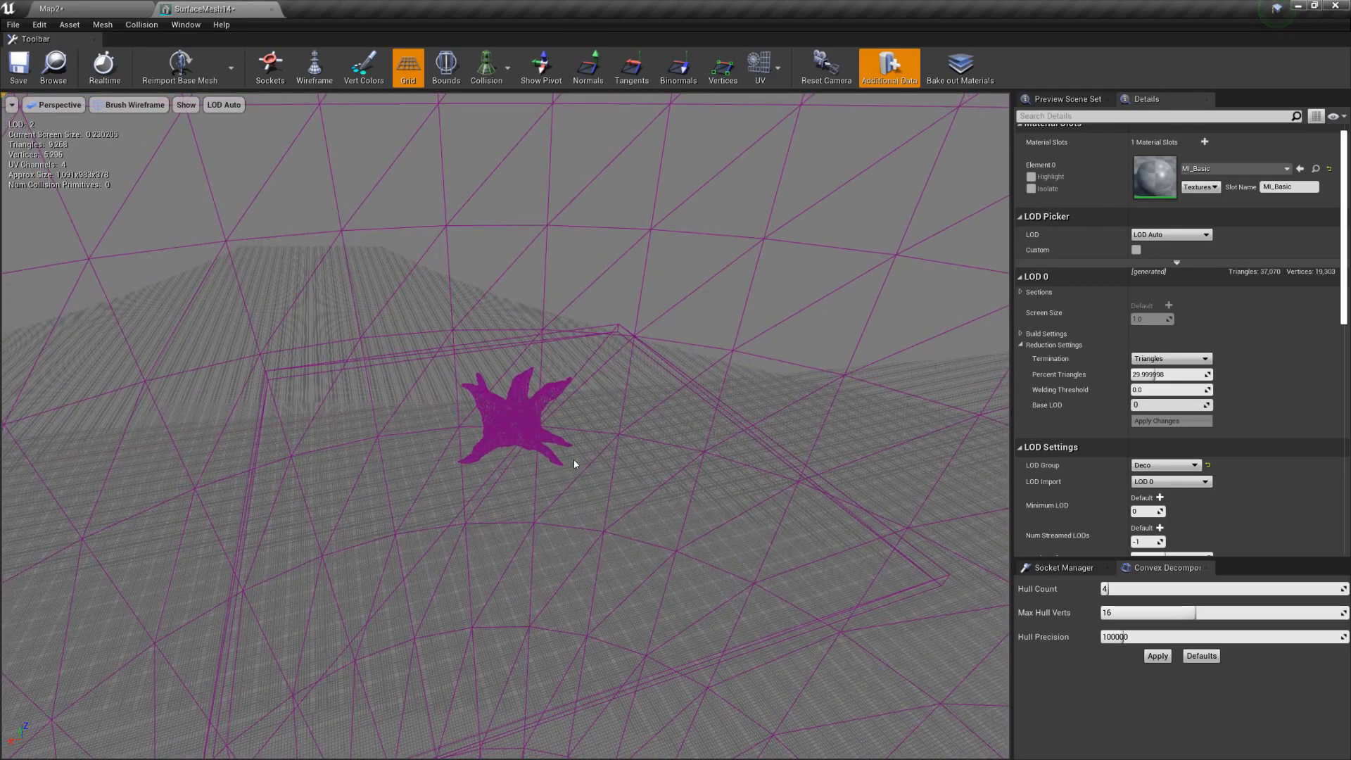
scroll(514, 415, "up", 5)
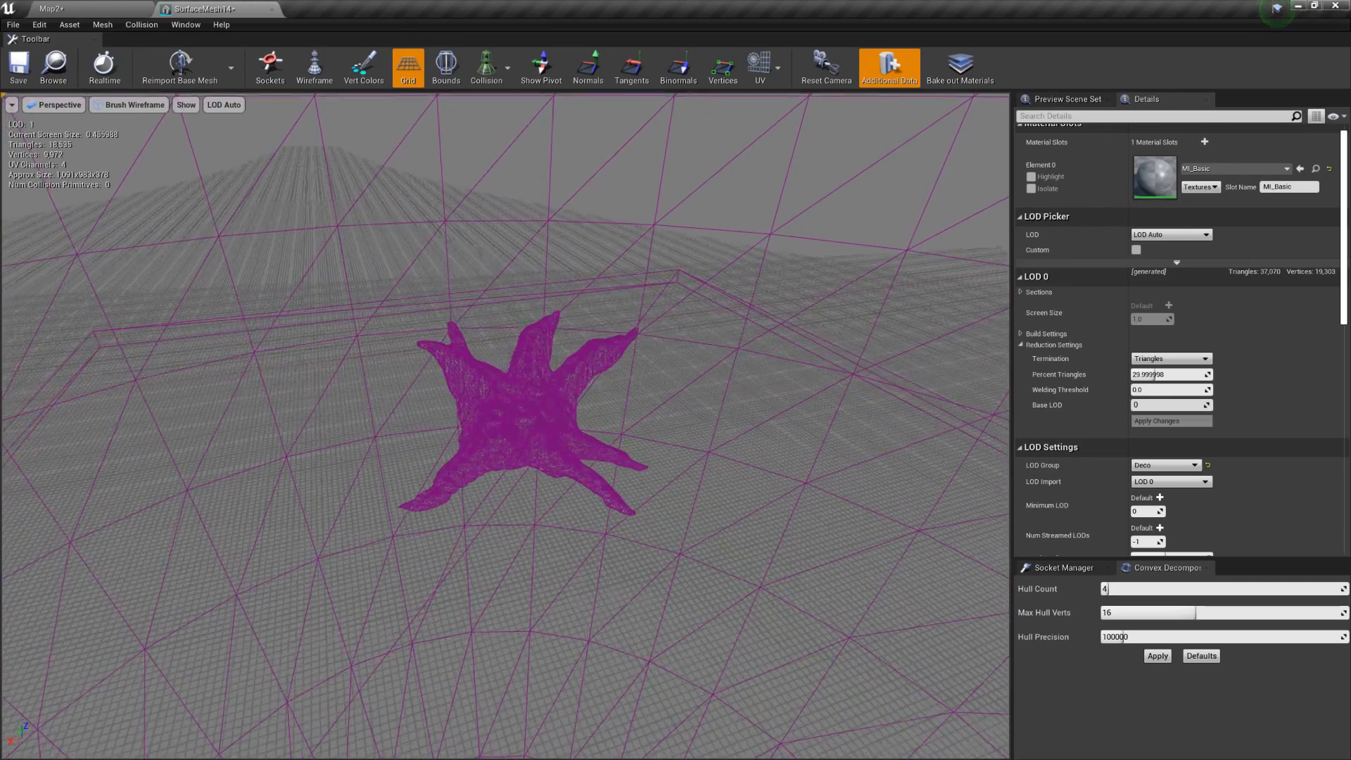
scroll(528, 415, "up", 5)
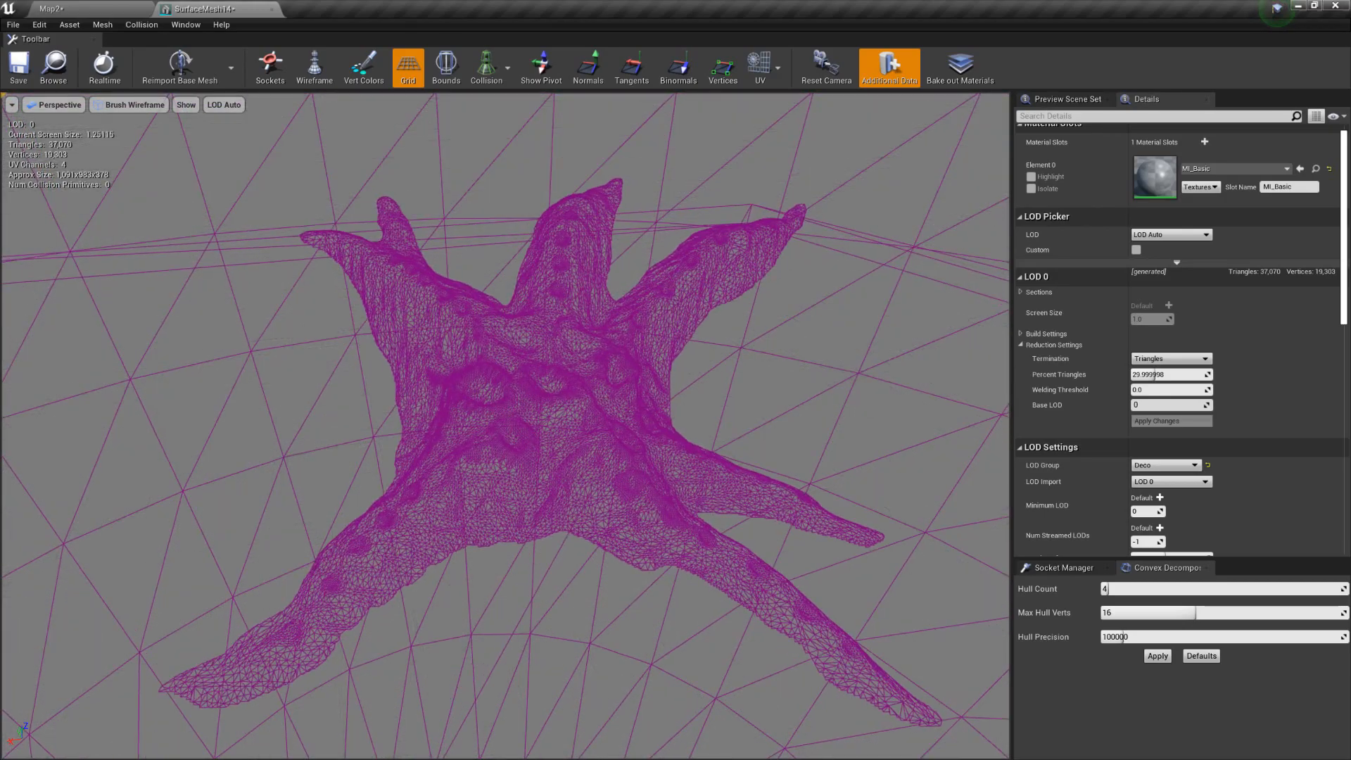
Preview the mesh at LOD 1 and disable Auto Compute LOD Distances in the LOD settings
mouse_move(616, 384)
left_mouse_down()
mouse_move(703, 352)
mouse_move(640, 373)
left_mouse_up()
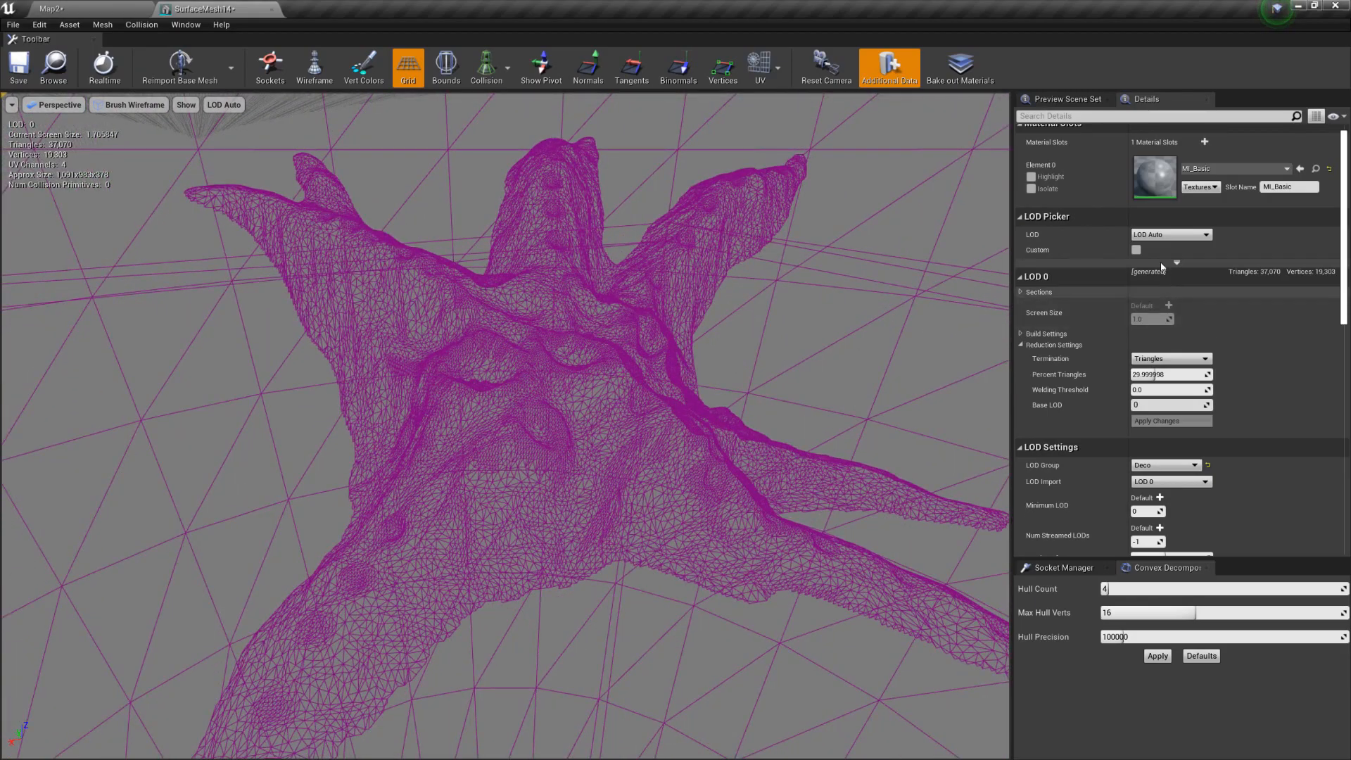
left_click(1168, 234)
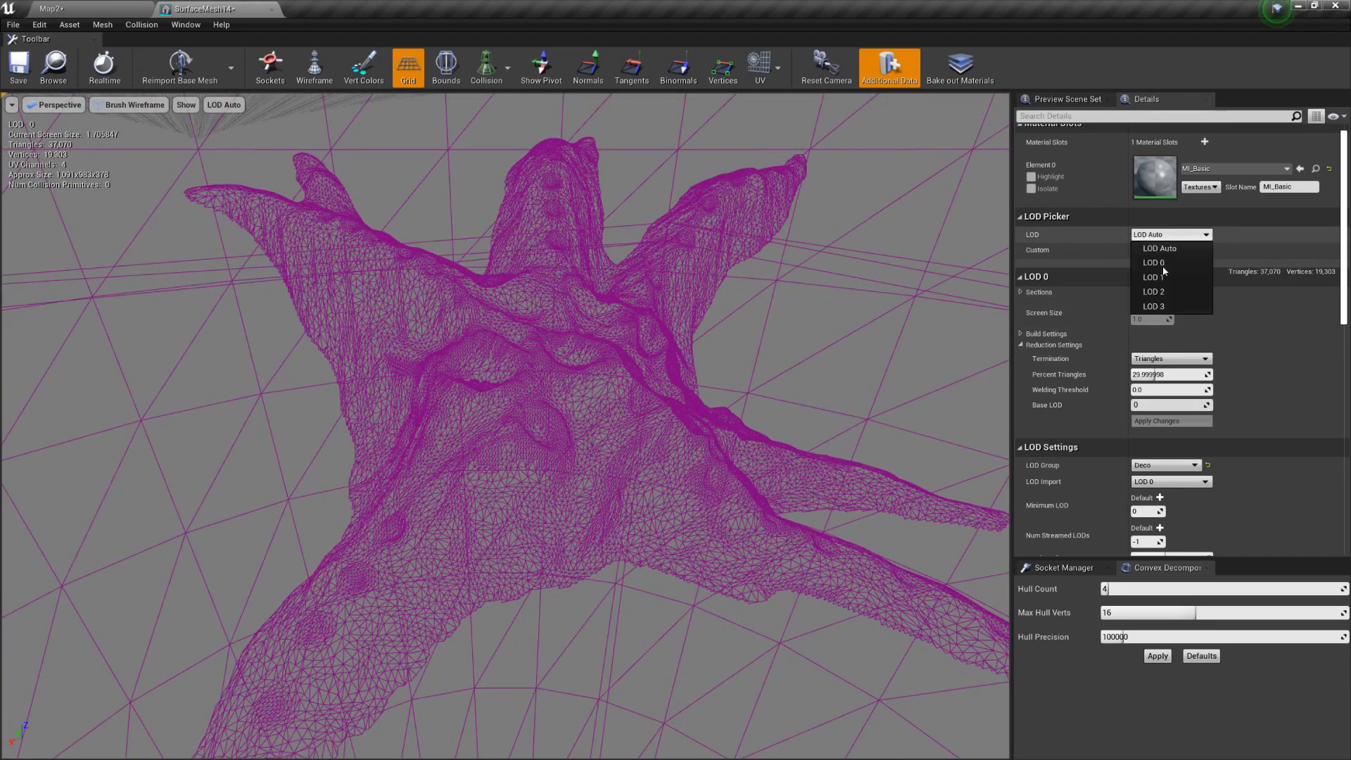
left_click(1154, 277)
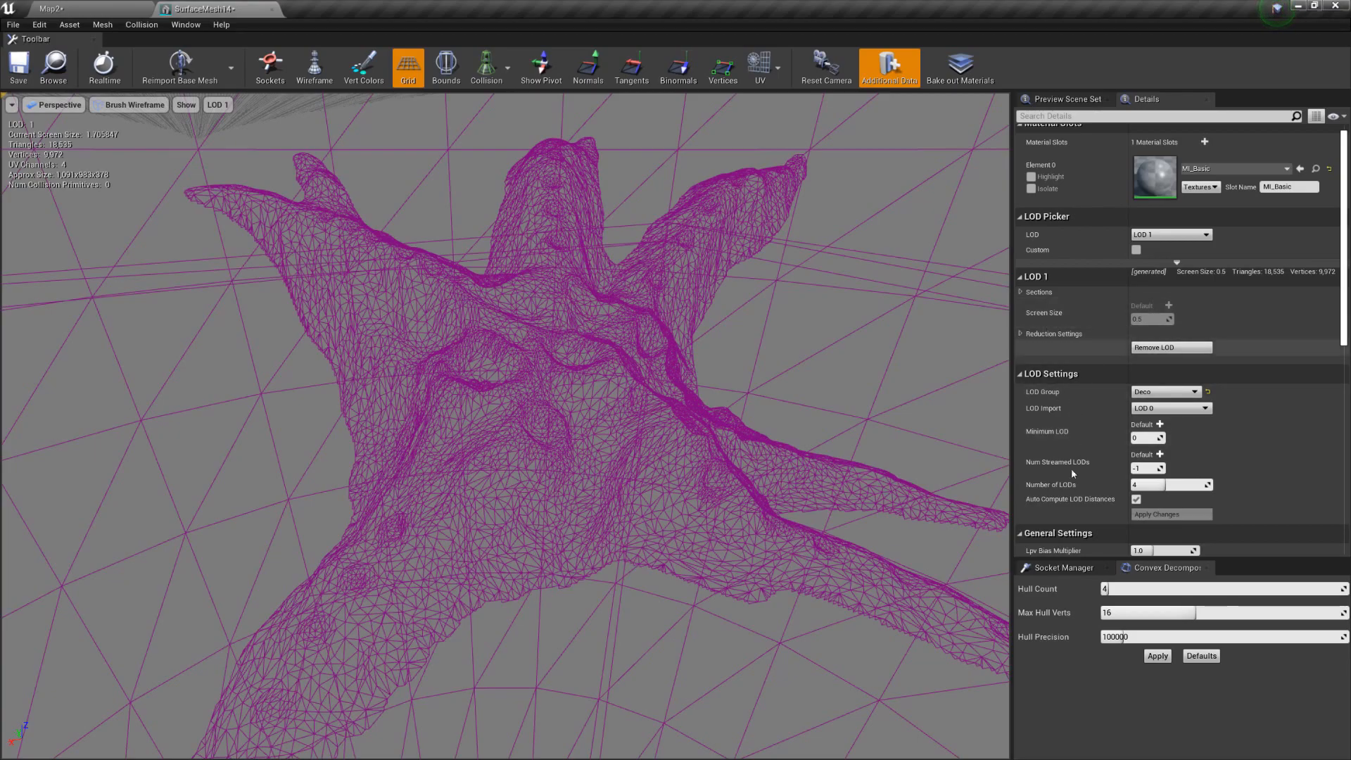
scroll(1071, 464, "down", 3)
scroll(1080, 454, "down", 3)
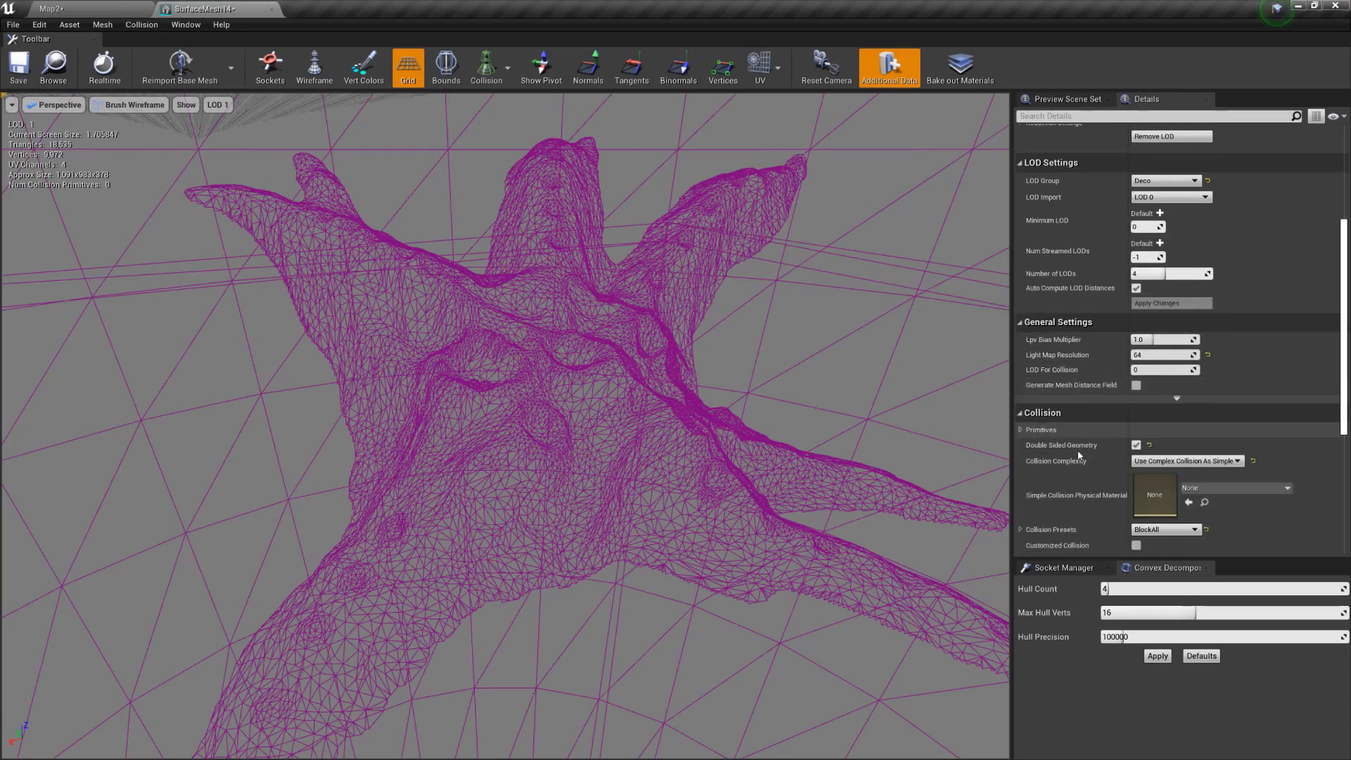
scroll(1089, 404, "up", 2)
scroll(1084, 317, "up", 2)
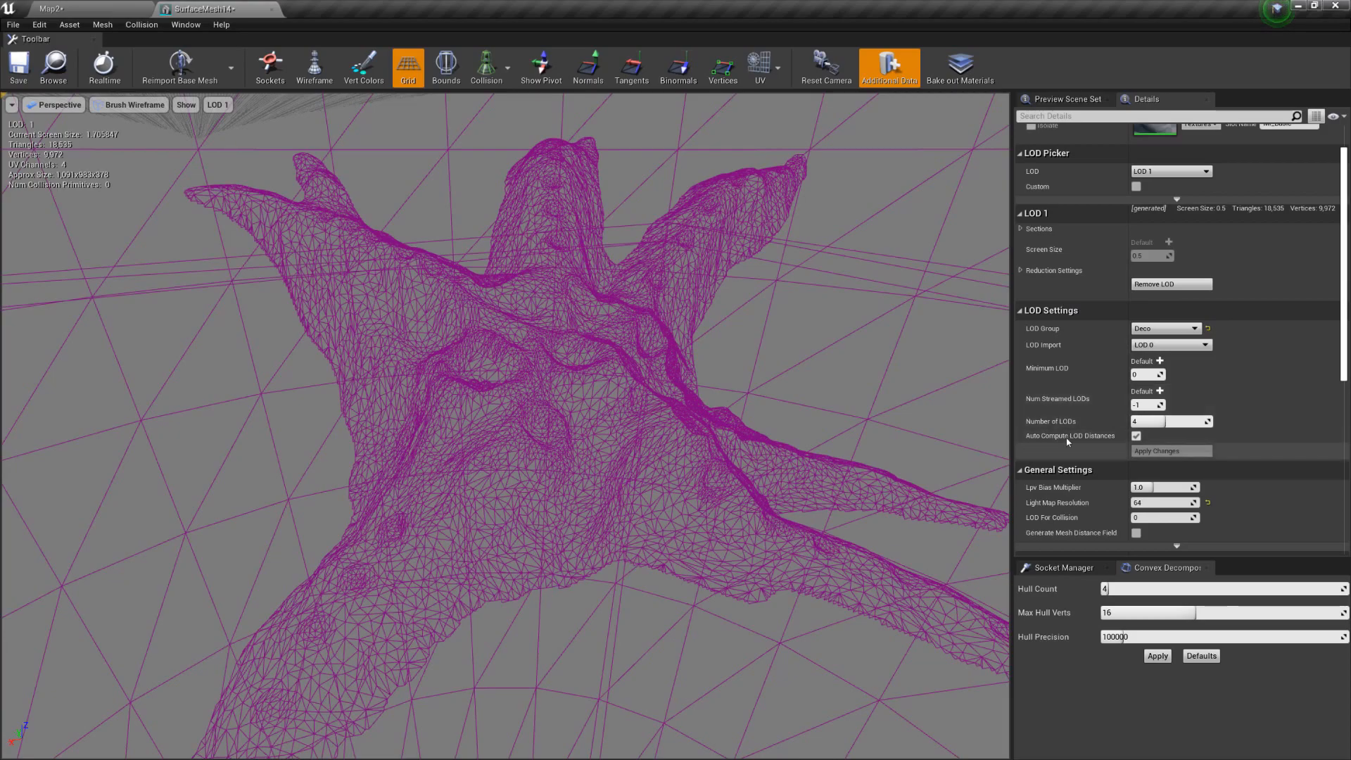
left_click(1136, 436)
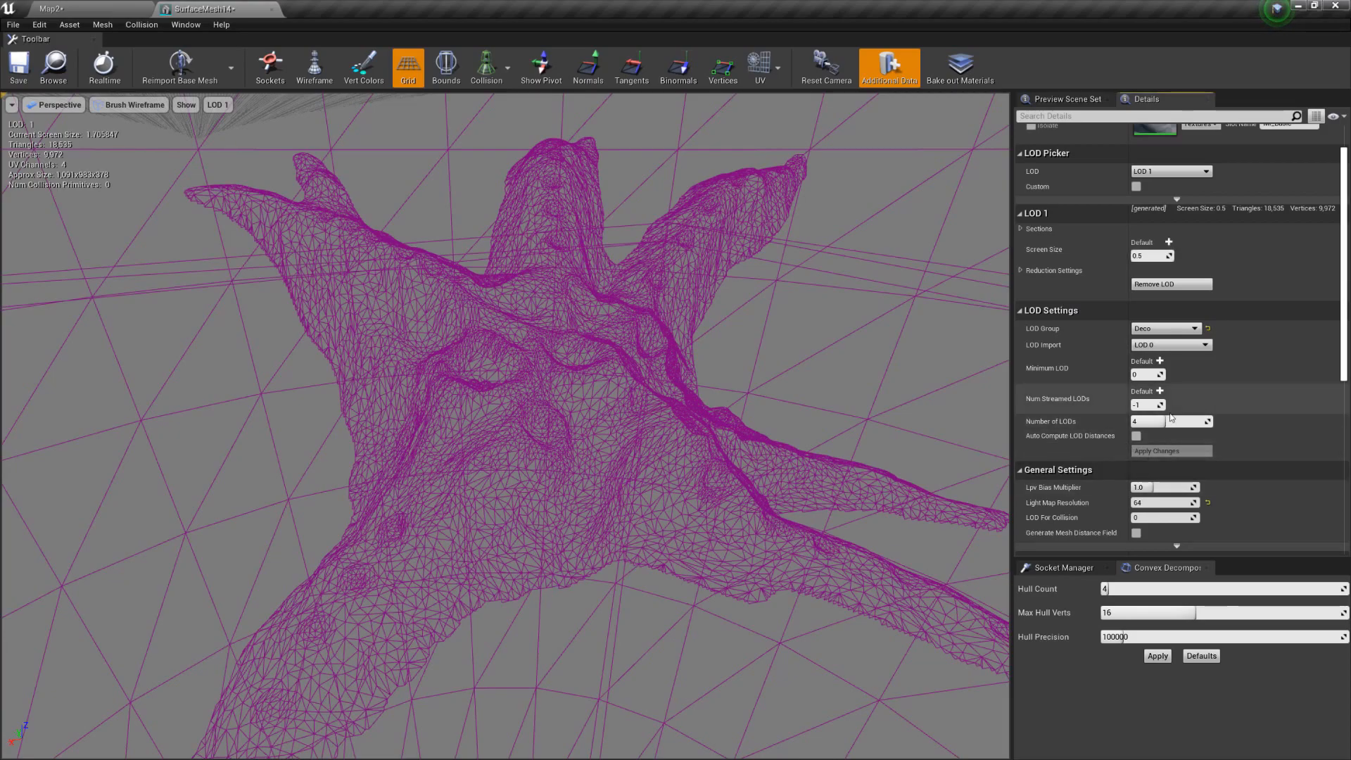
Set LOD 1's screen size to 0.8, return the preview to LOD Auto and check the switching distance
scroll(1100, 337, "up", 2)
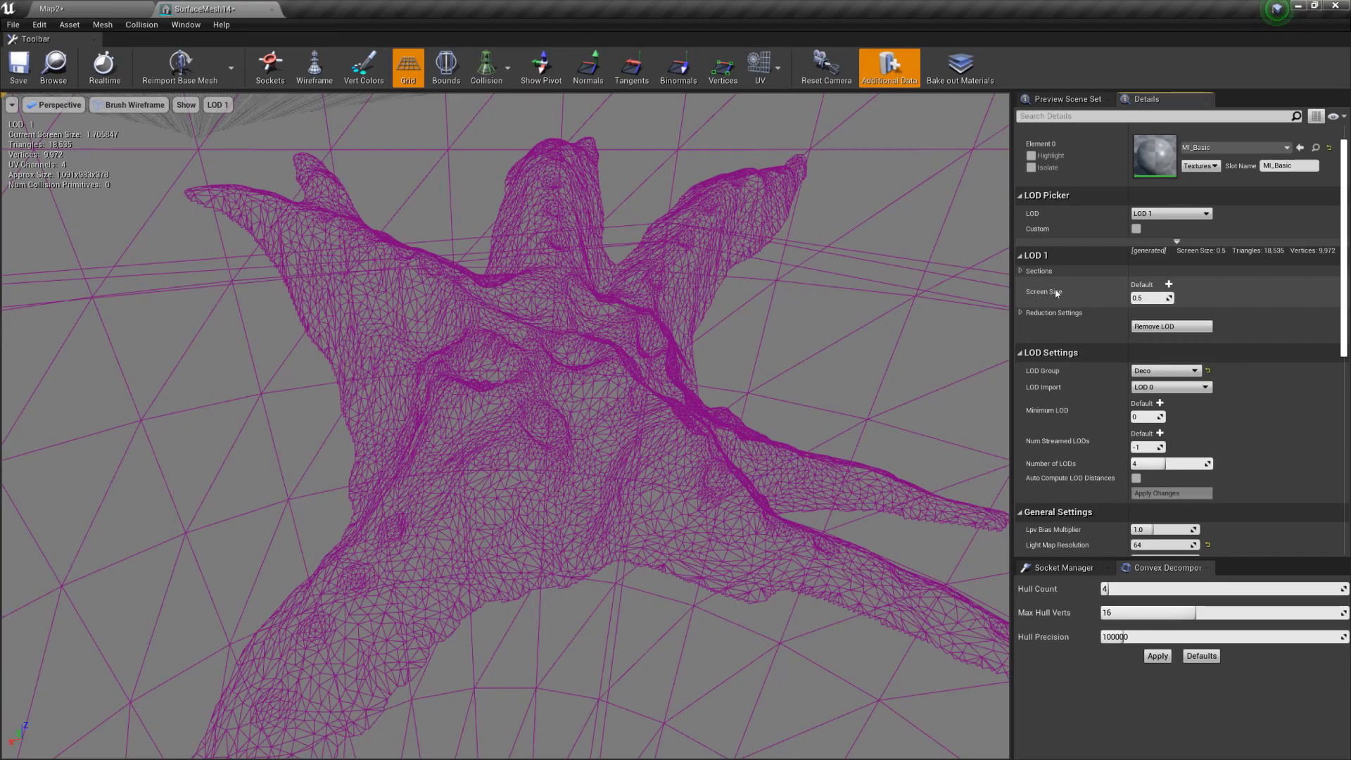
left_click(1168, 299)
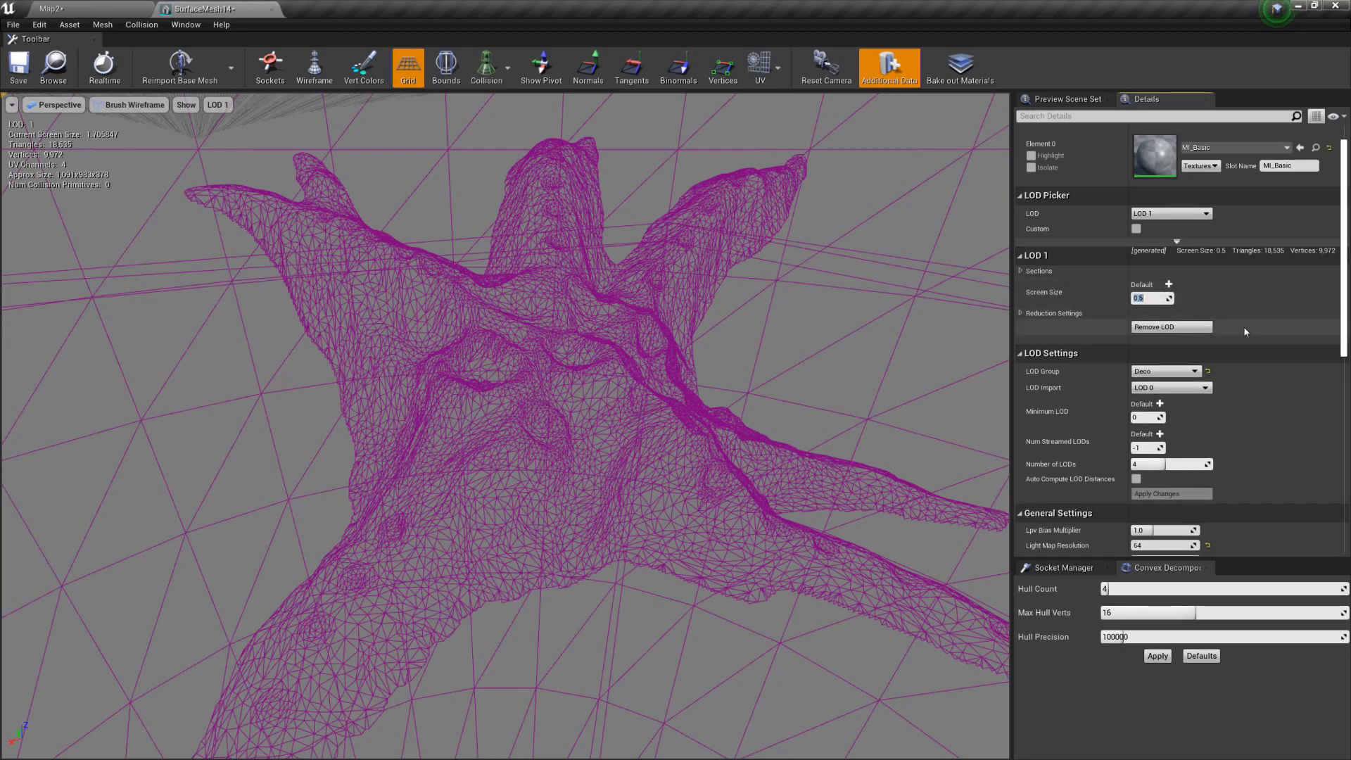
type(".8")
key("Return")
left_click(1161, 215)
left_click(1159, 224)
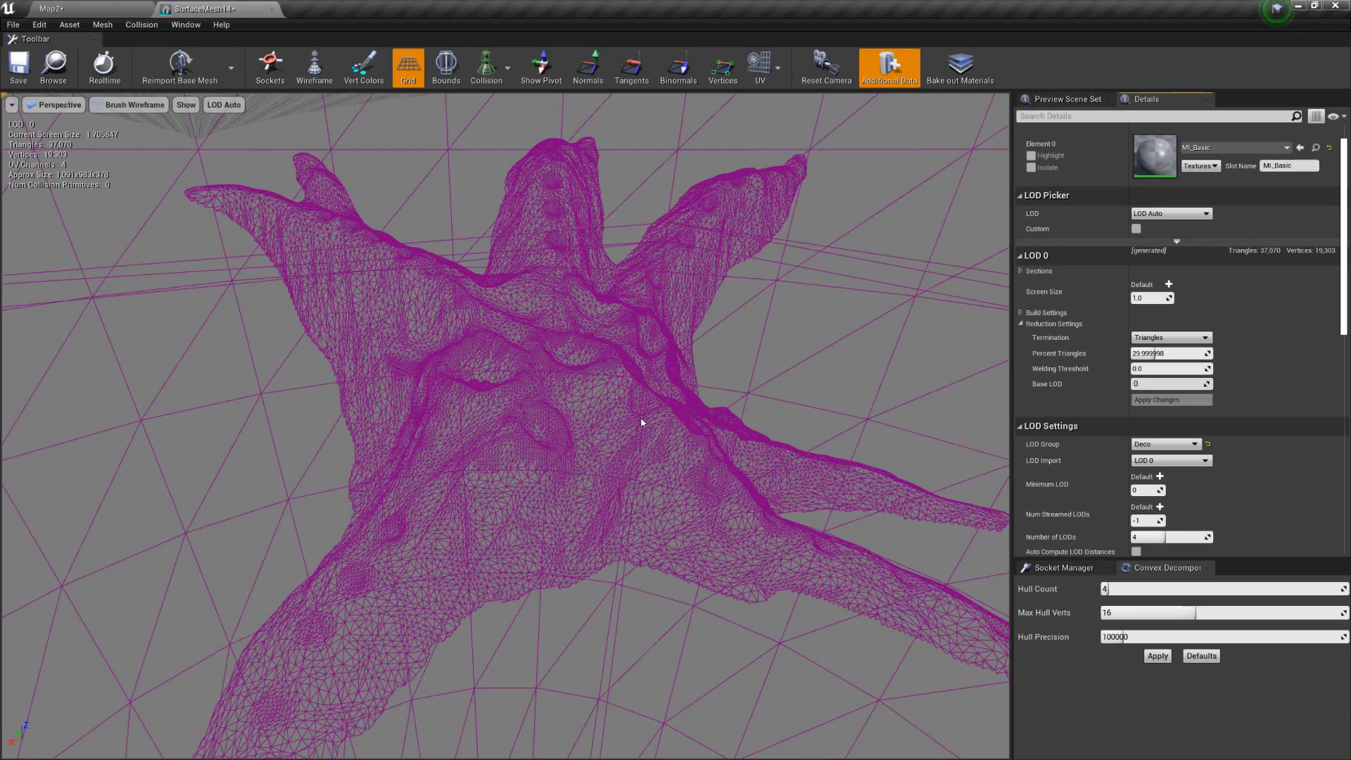
right_click_drag(628, 454, 628, 454)
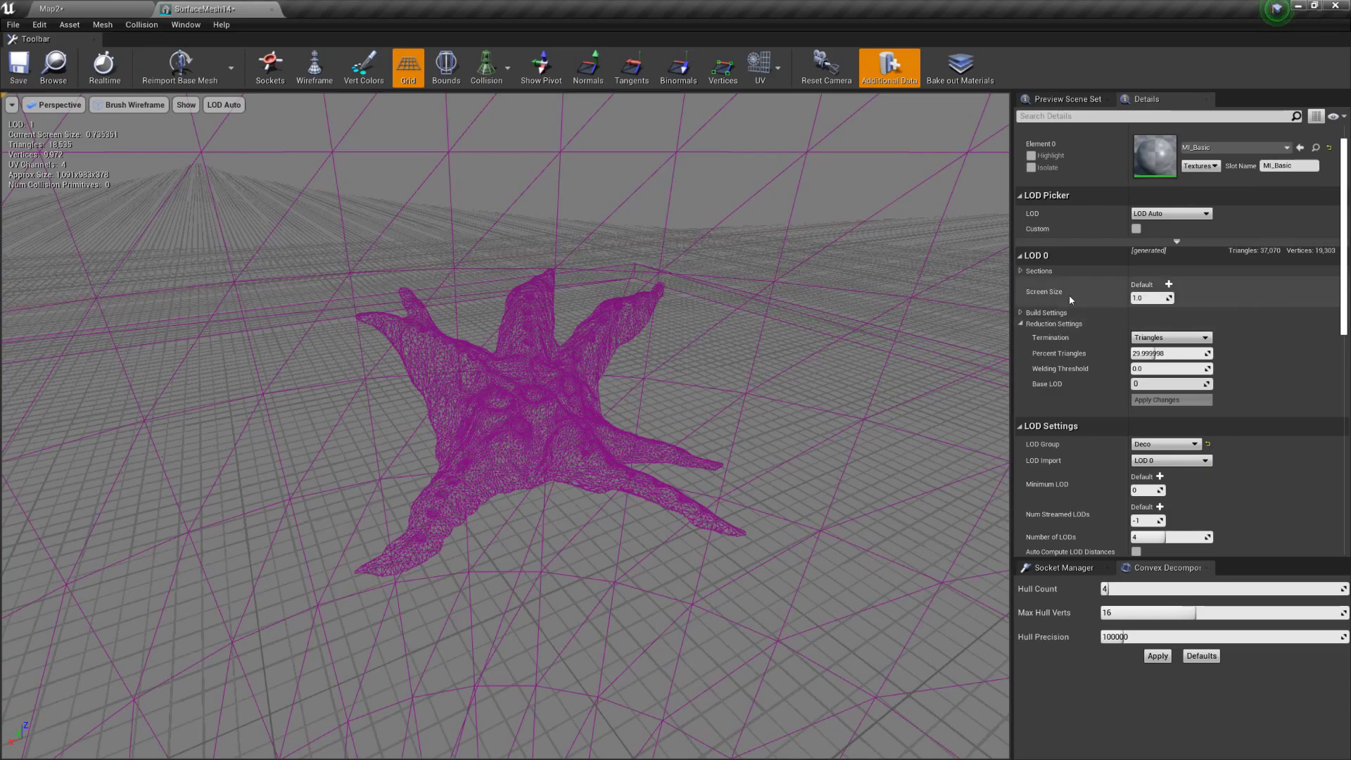
right_click_drag(518, 441, 519, 441)
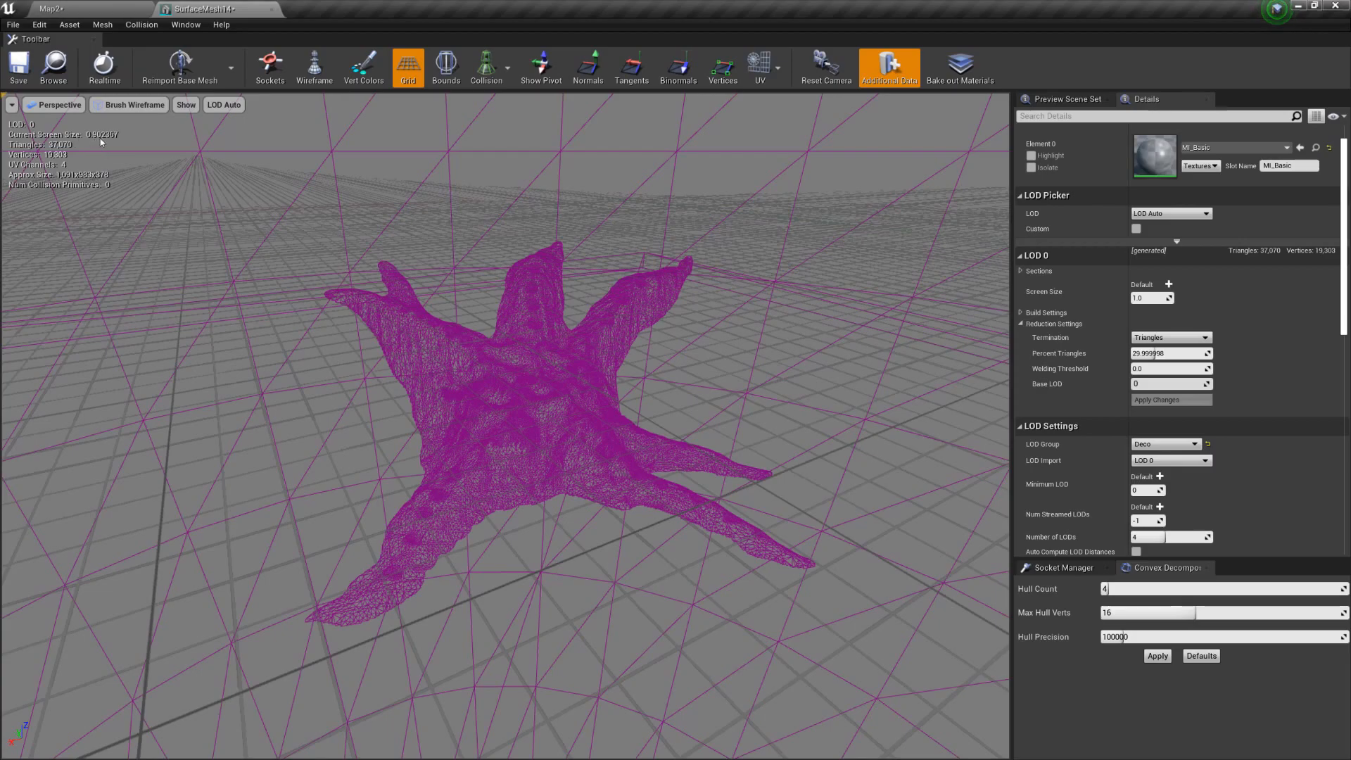
Set LOD 1's screen size to 0.9 and check its switching distance with the preview in LOD Auto
left_click(1166, 214)
left_click(1162, 258)
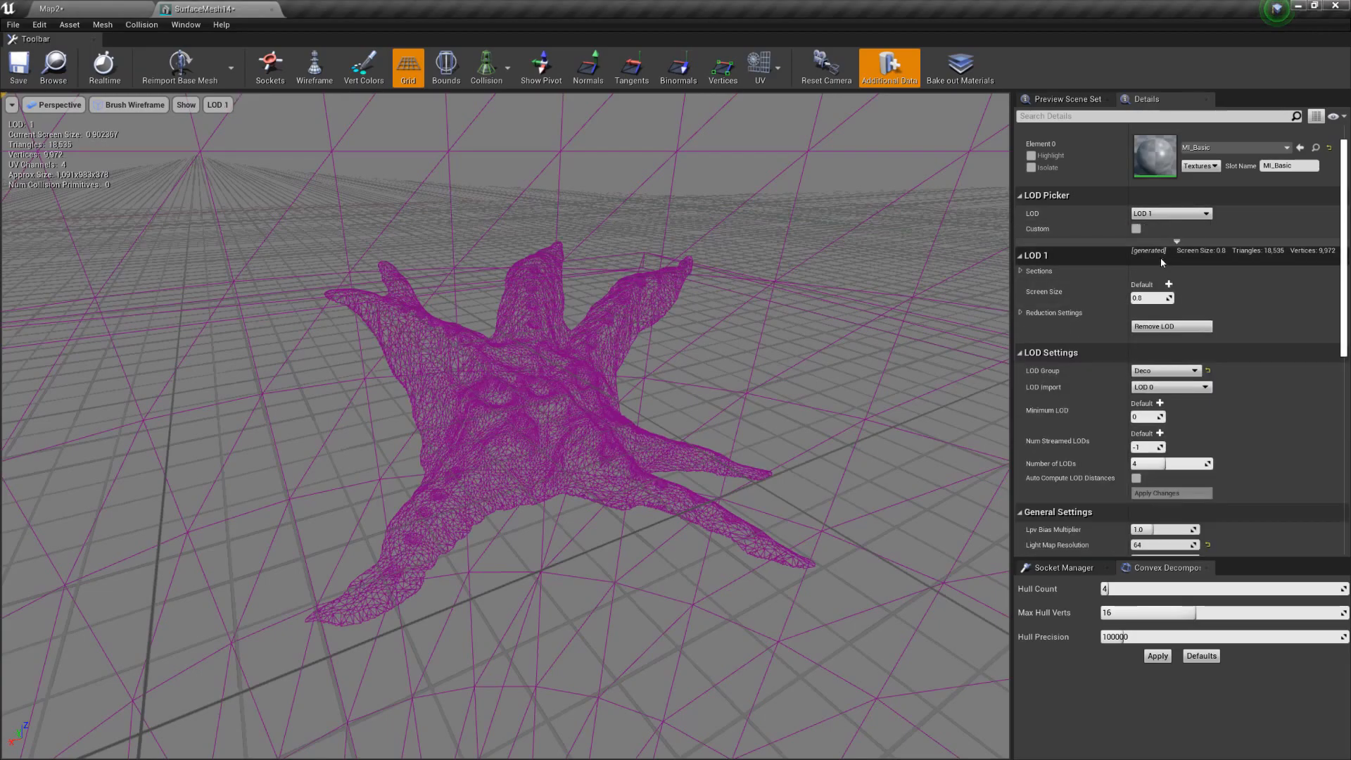
left_click(1143, 298)
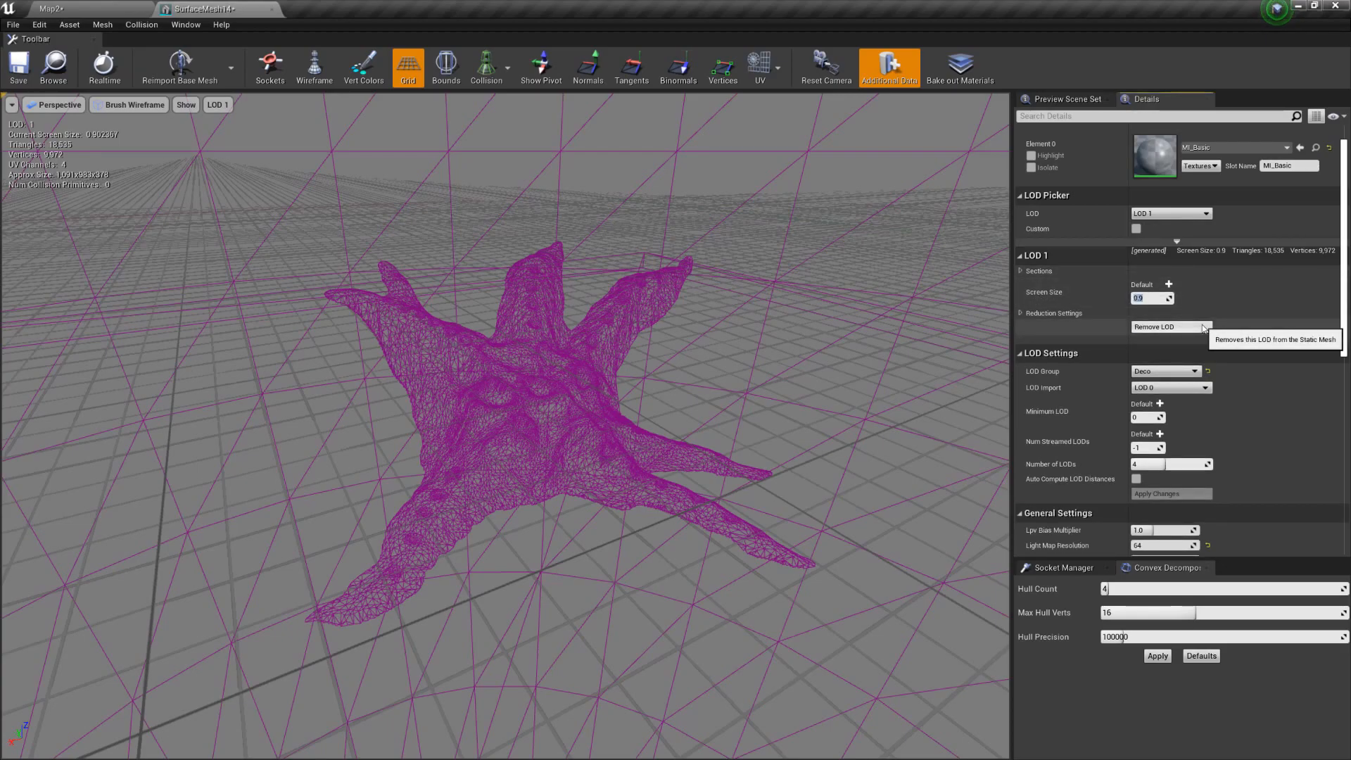
left_click(1170, 214)
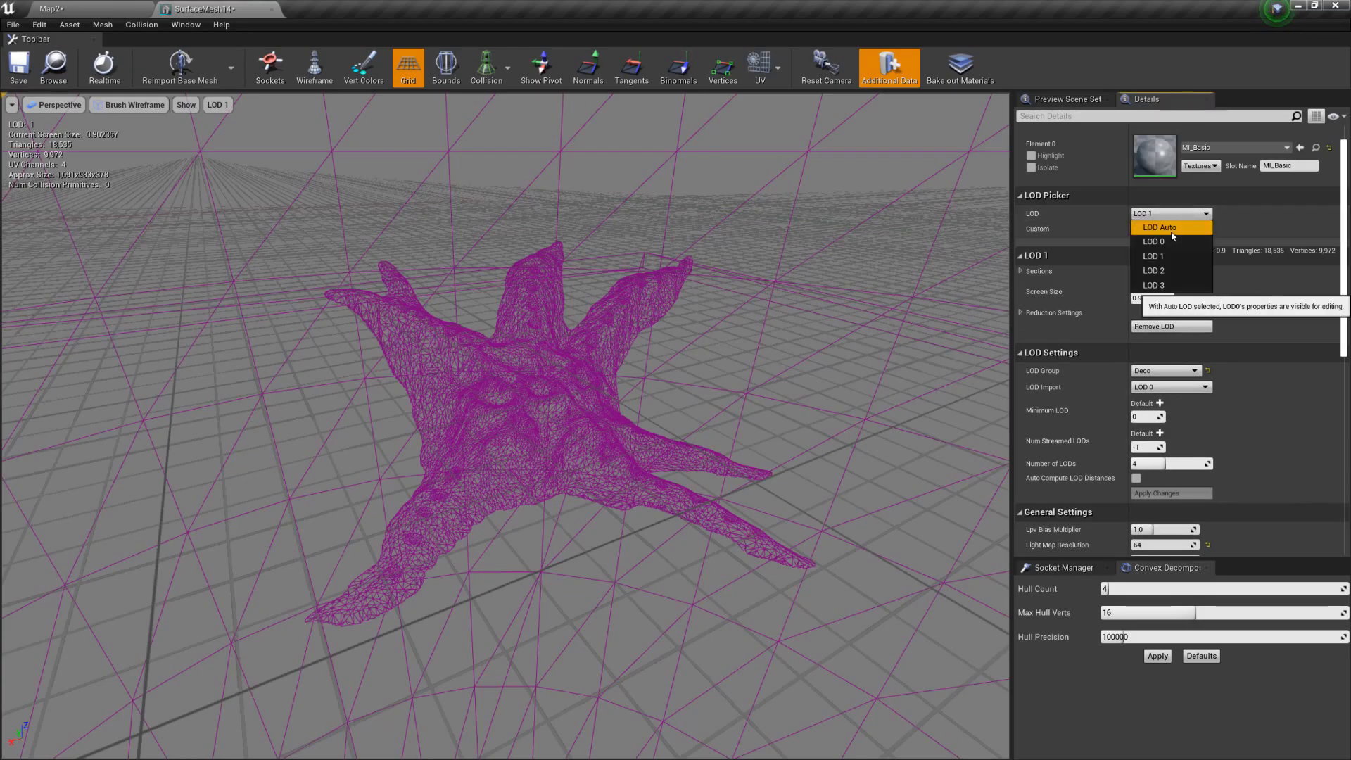
left_click(1168, 228)
mouse_move(570, 402)
right_mouse_down("alt")
mouse_move(732, 402)
mouse_move(577, 416)
right_mouse_up("alt")
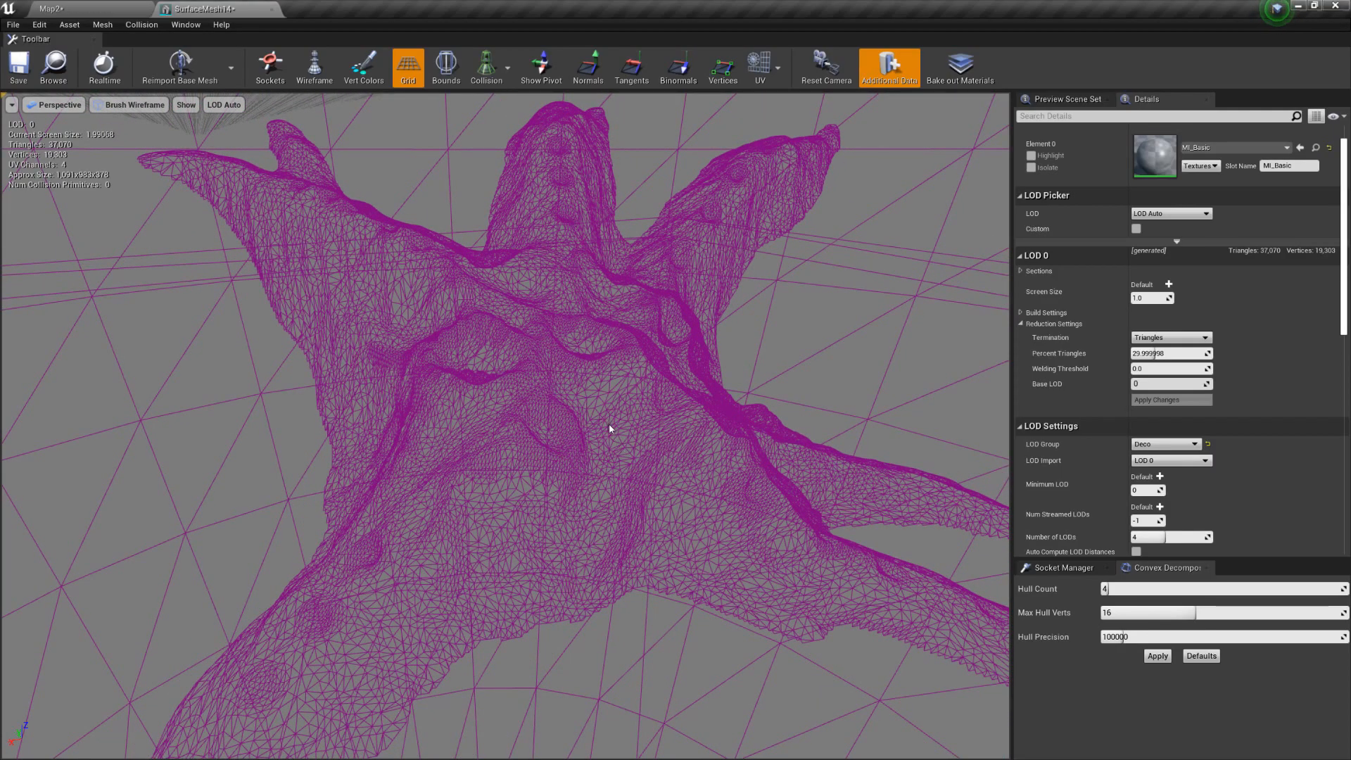
right_click_drag(577, 415, 359, 415, "alt")
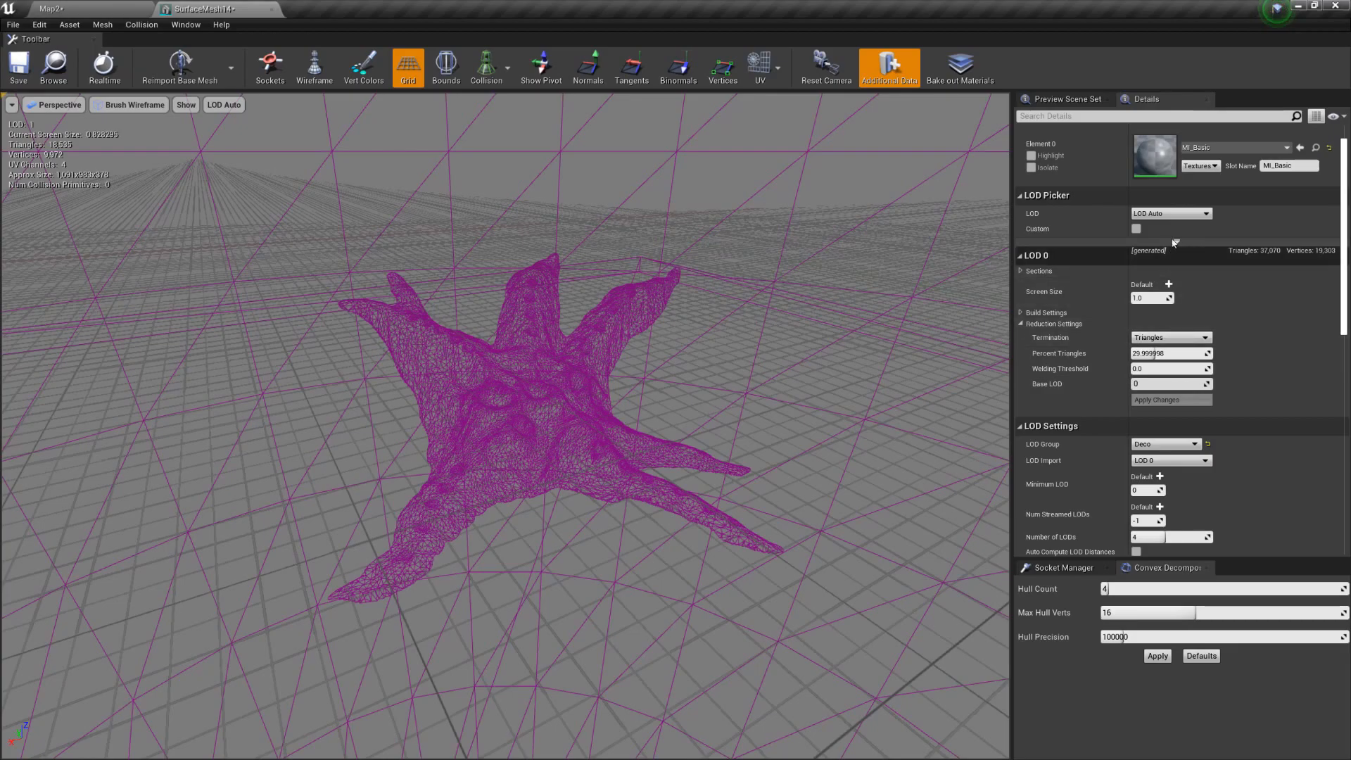
Set LOD 2's screen size to 0.6 and return the preview to LOD Auto
left_click(1161, 214)
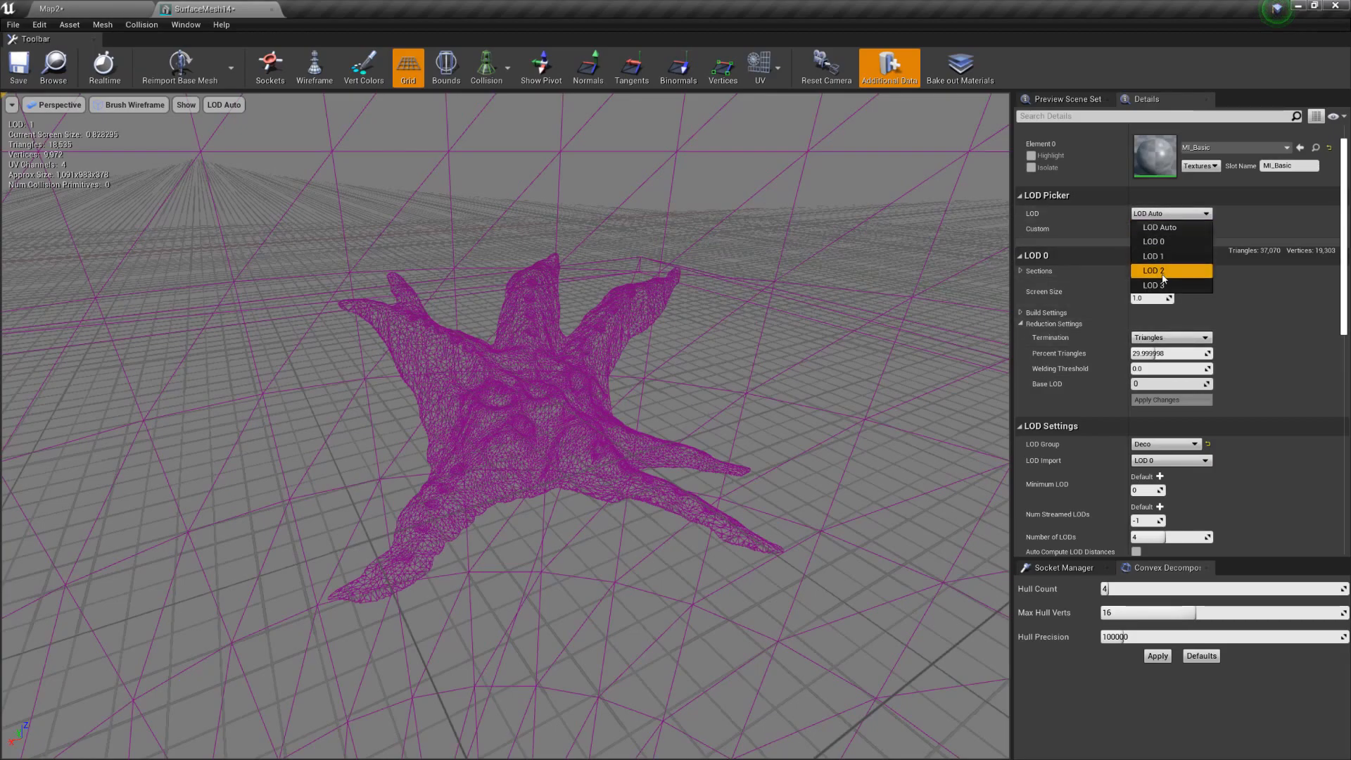
left_click(1160, 227)
right_click_drag(634, 422, 633, 348)
scroll(160, 133, "up", 1)
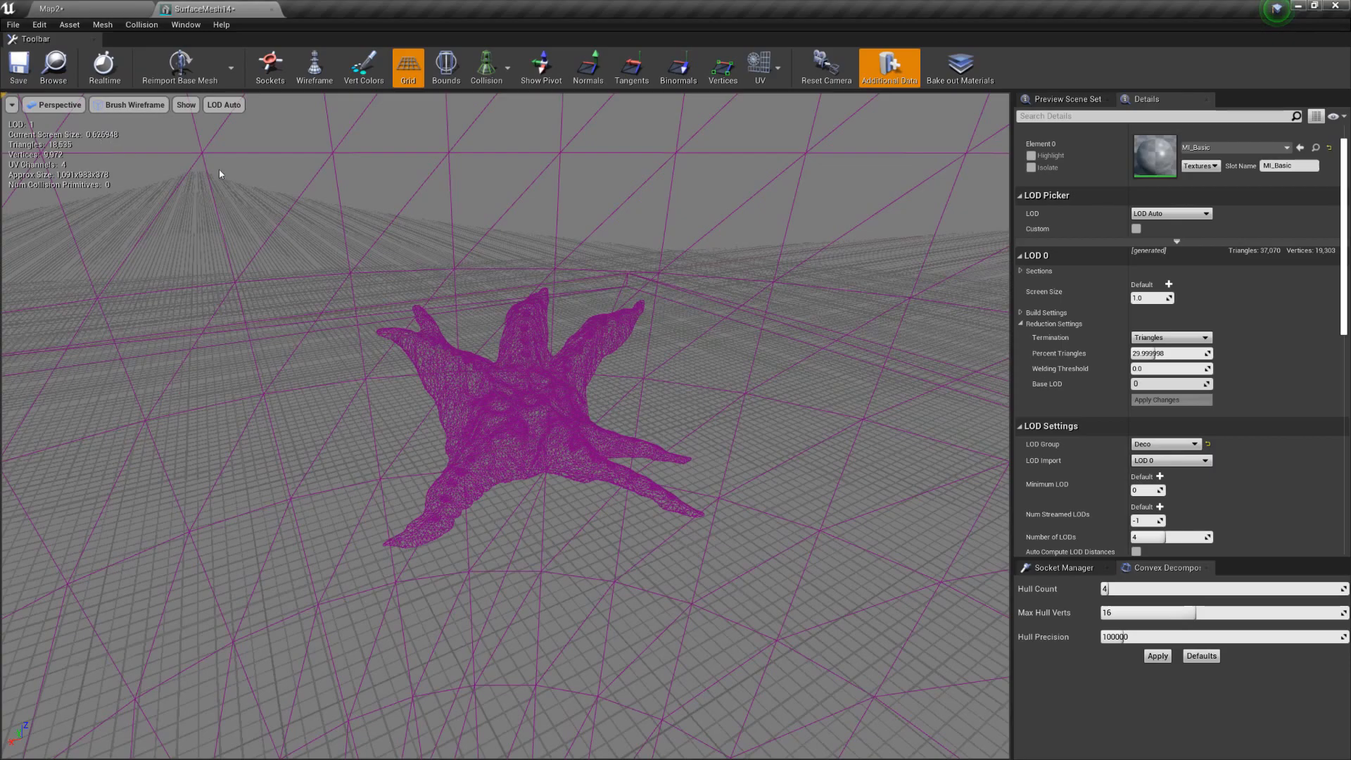
left_click(1170, 214)
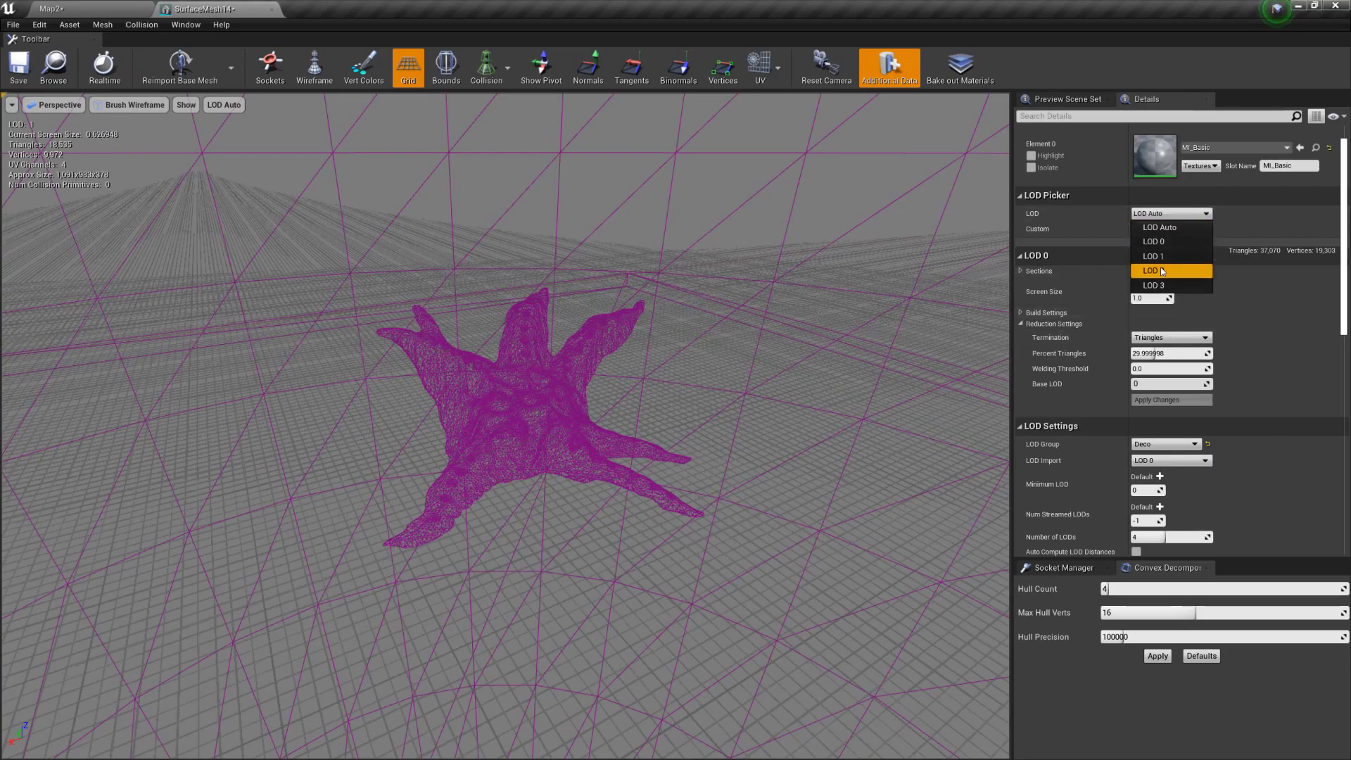
left_click(1162, 271)
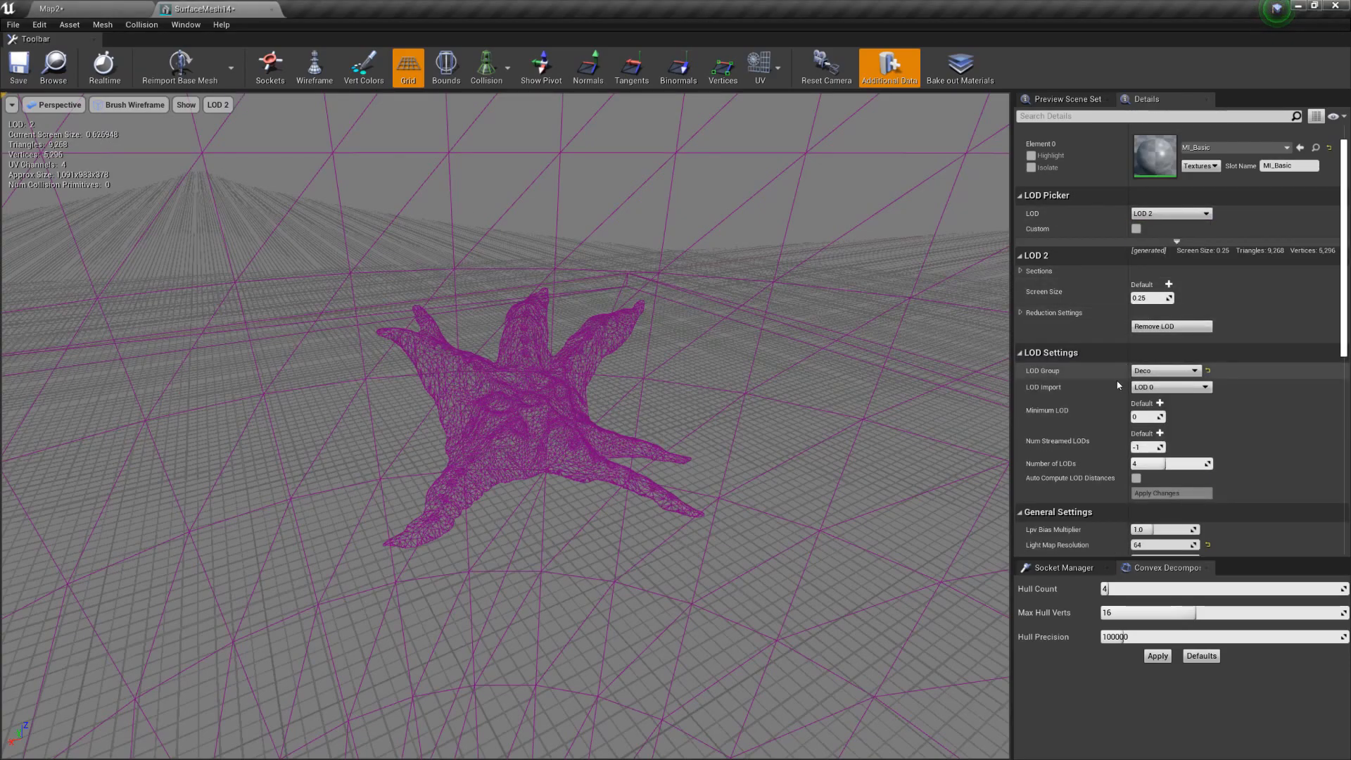
left_click(1147, 297)
type("0.6")
key("Return")
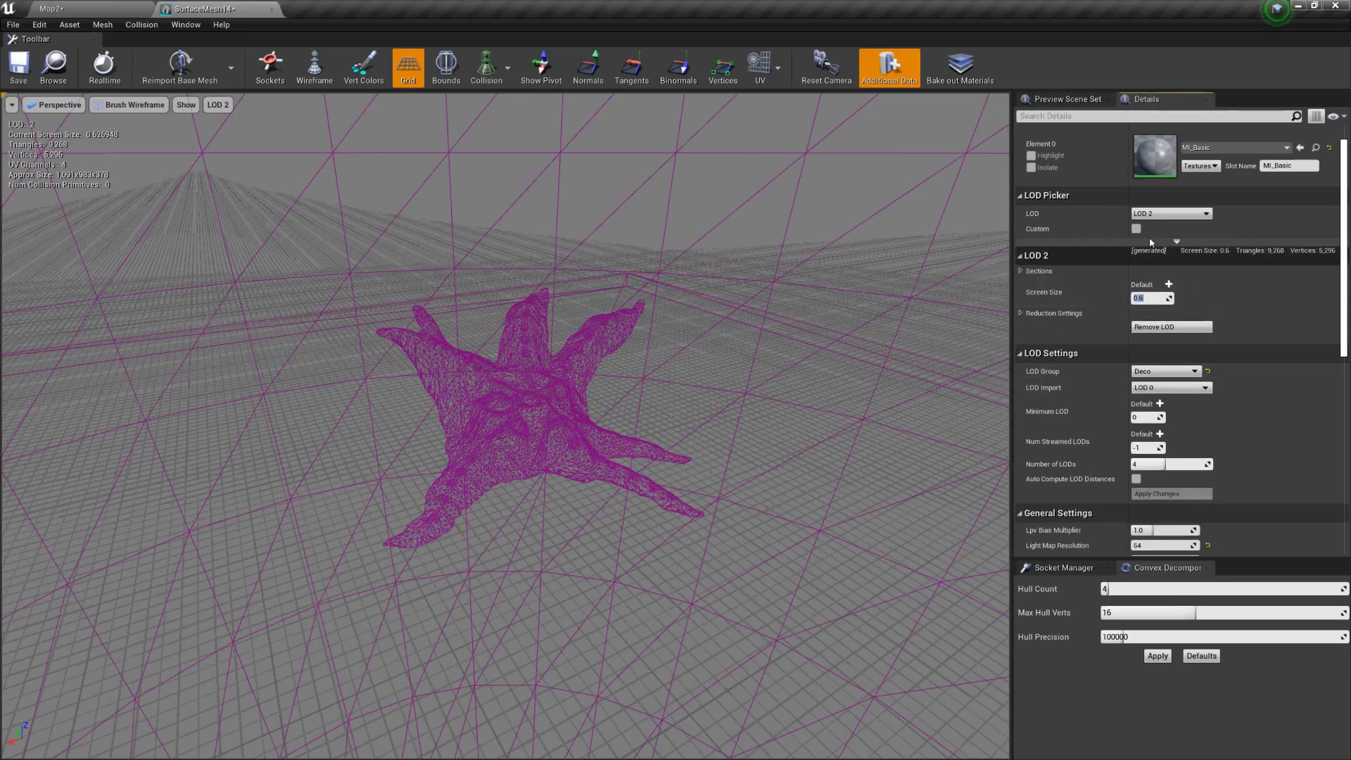
left_click(1172, 214)
left_click(1165, 228)
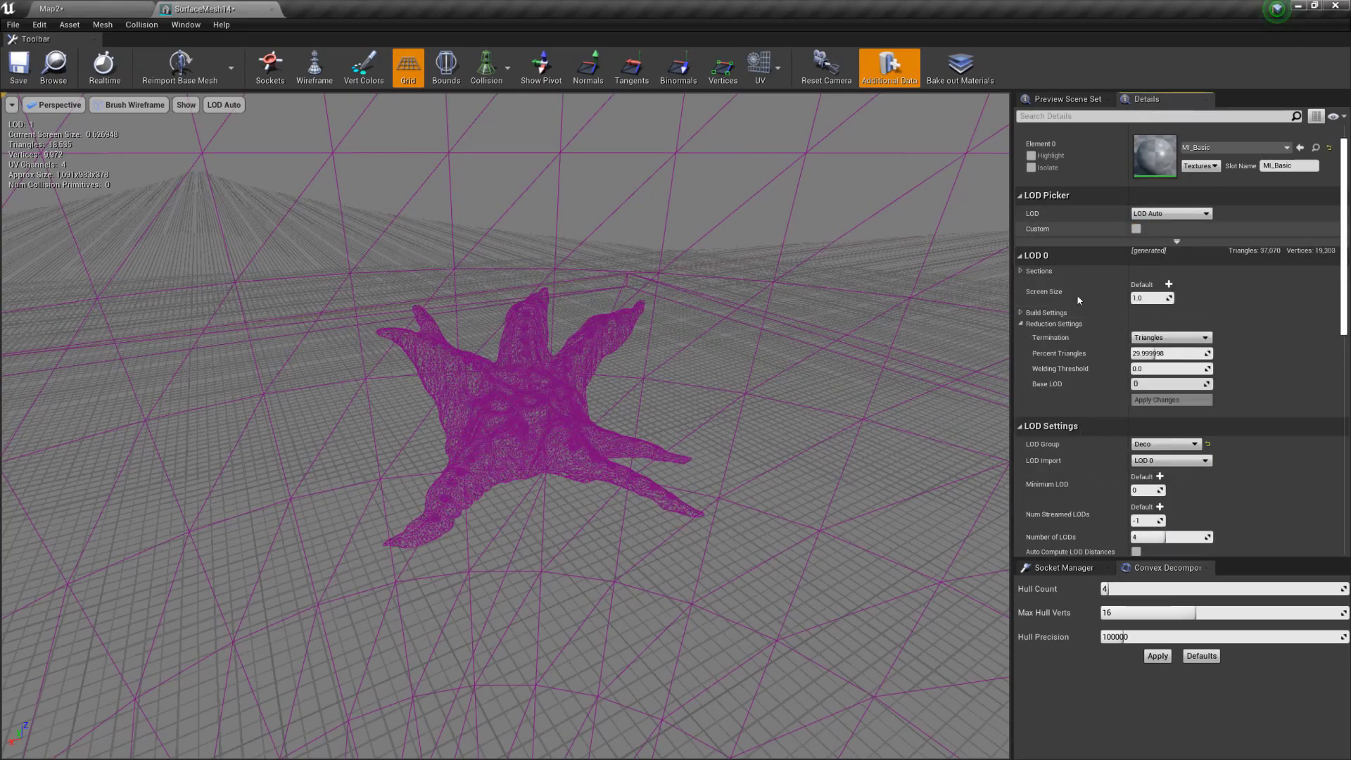
View the mesh from farther away, change LOD 3's screen size and return the preview to LOD Auto
right_click_drag(643, 459, 642, 496)
right_click_drag(840, 428, 840, 450)
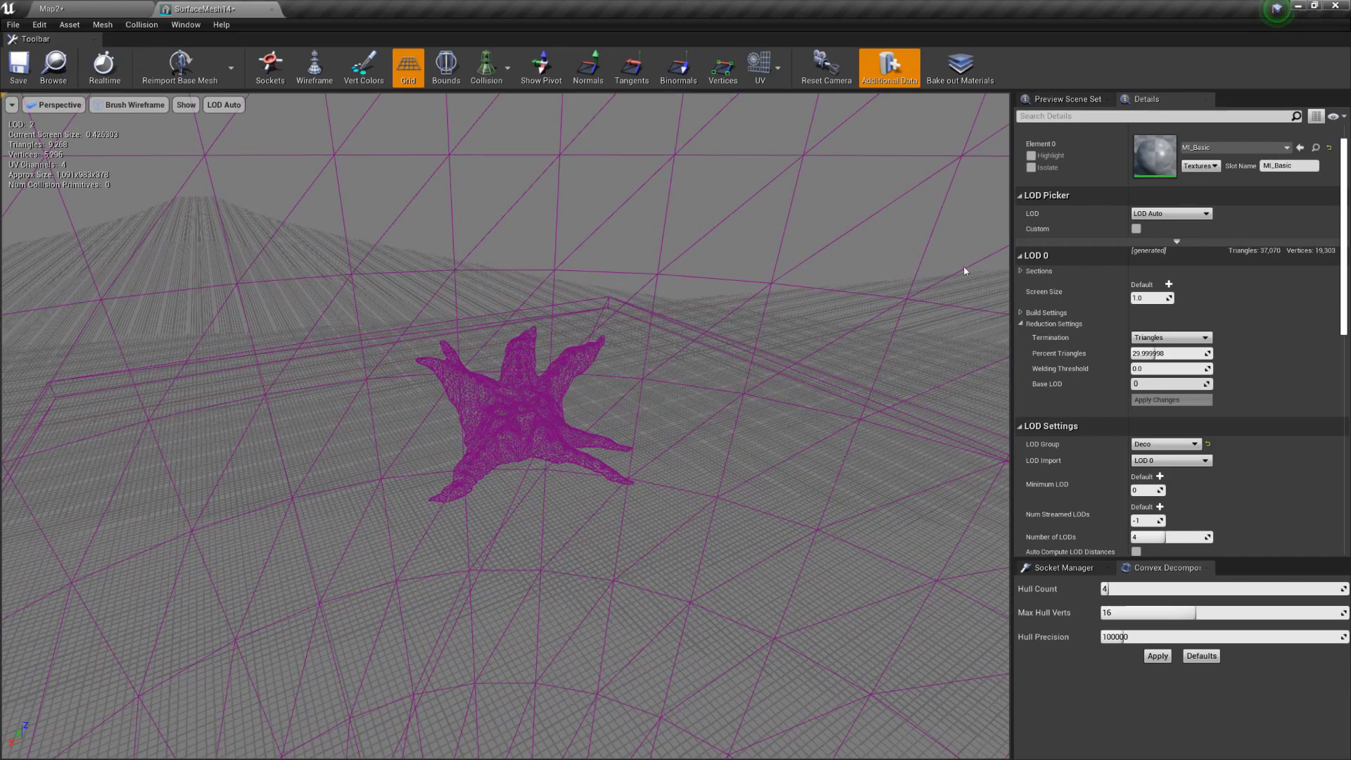
left_click(1172, 211)
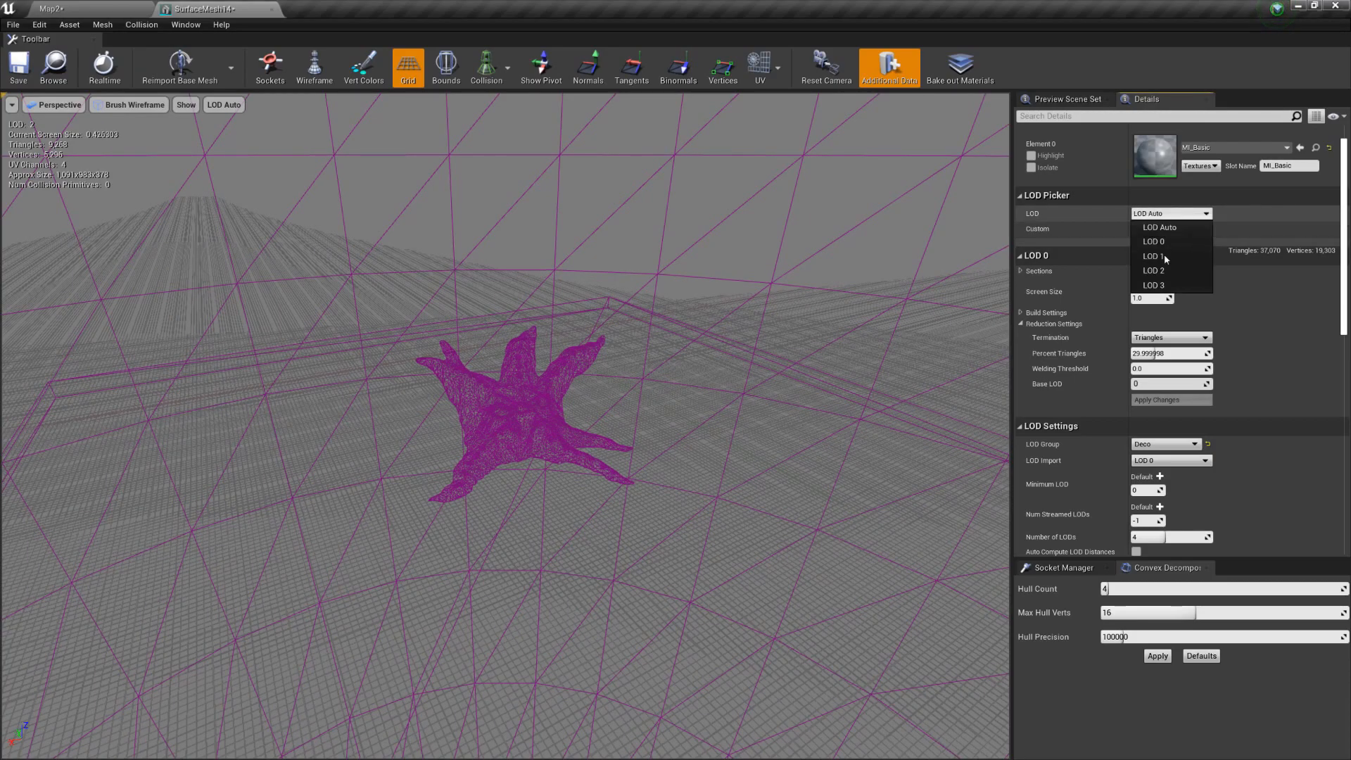
left_click(1170, 215)
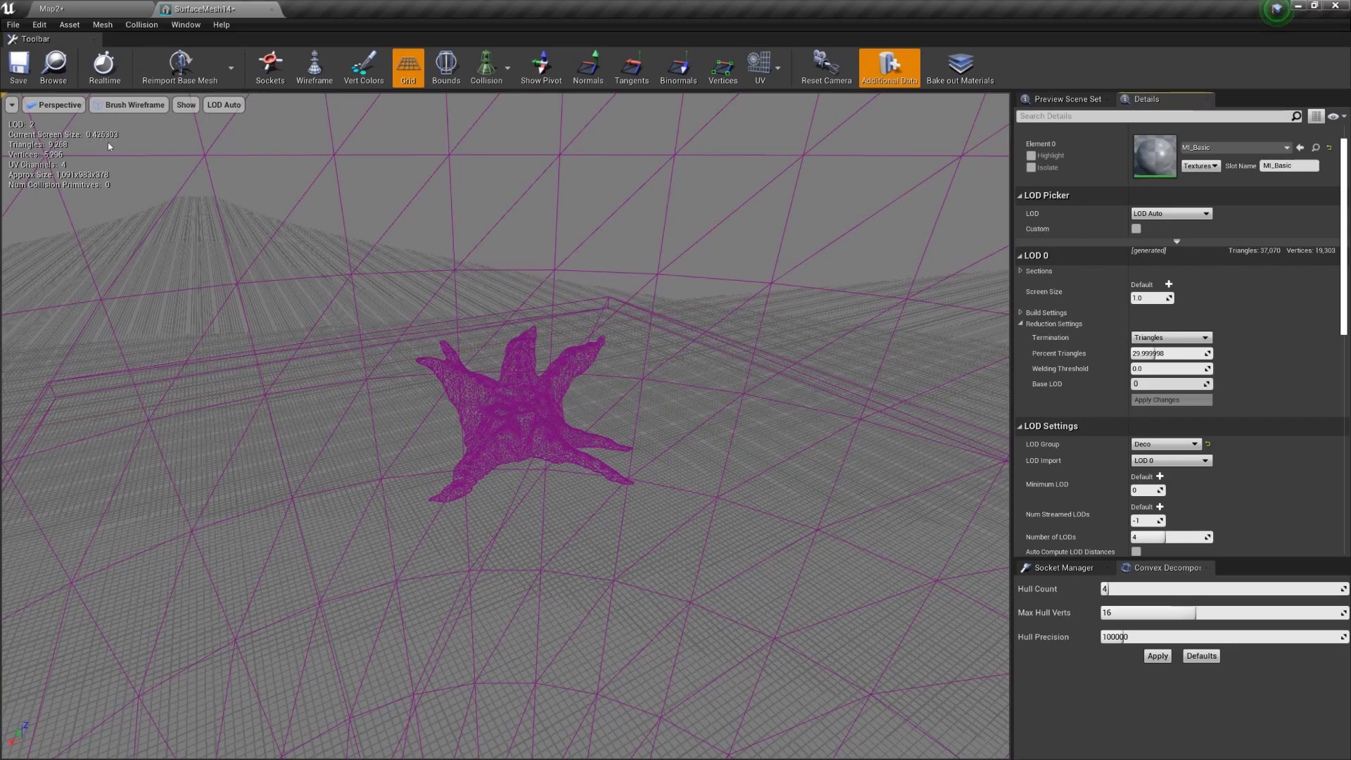
left_click(1172, 214)
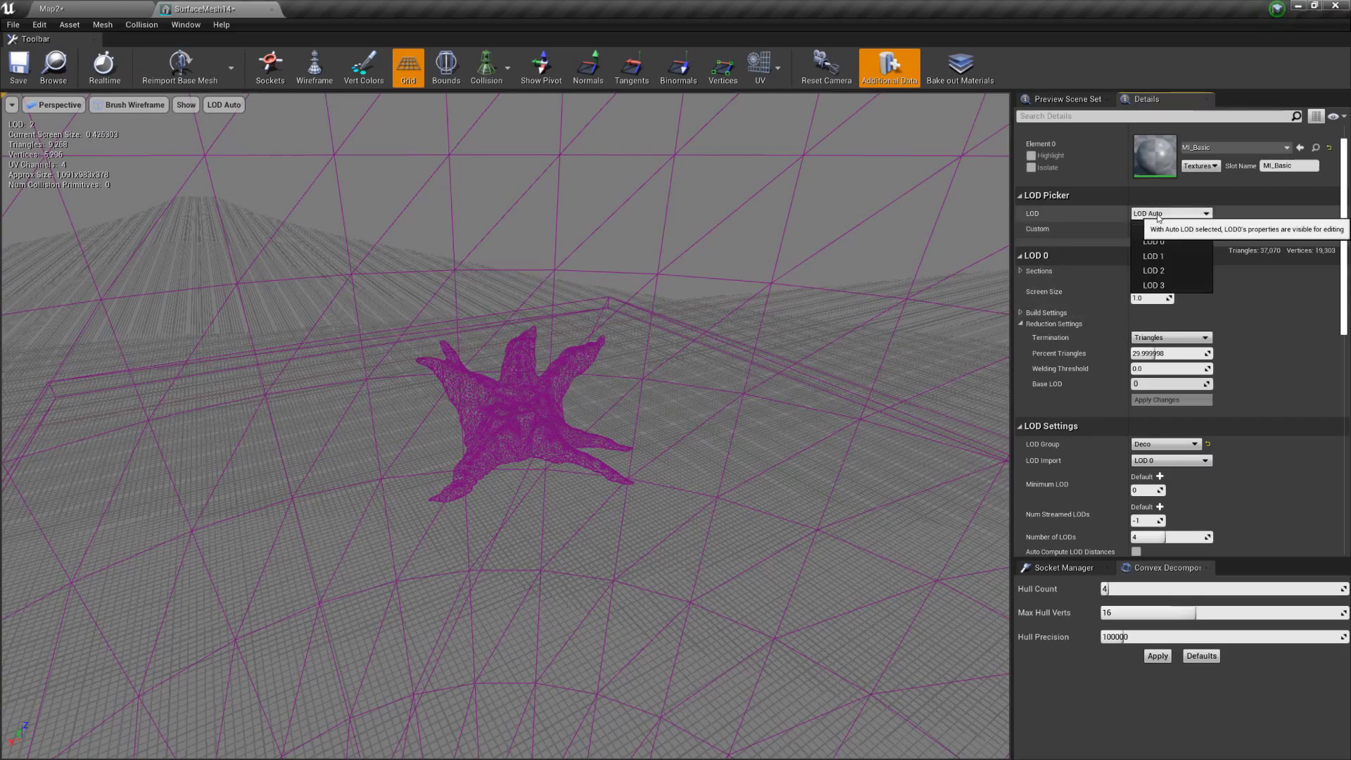
left_click(1162, 285)
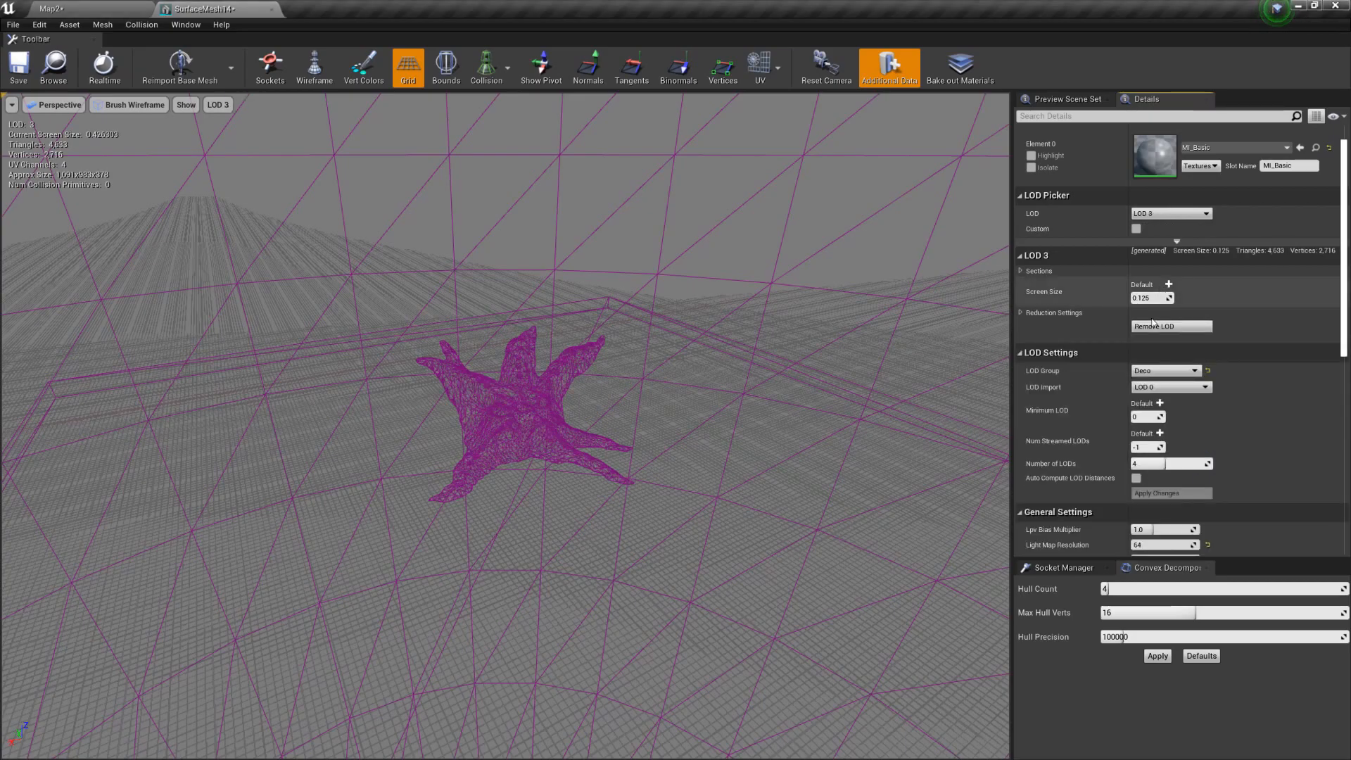
left_click(1148, 298)
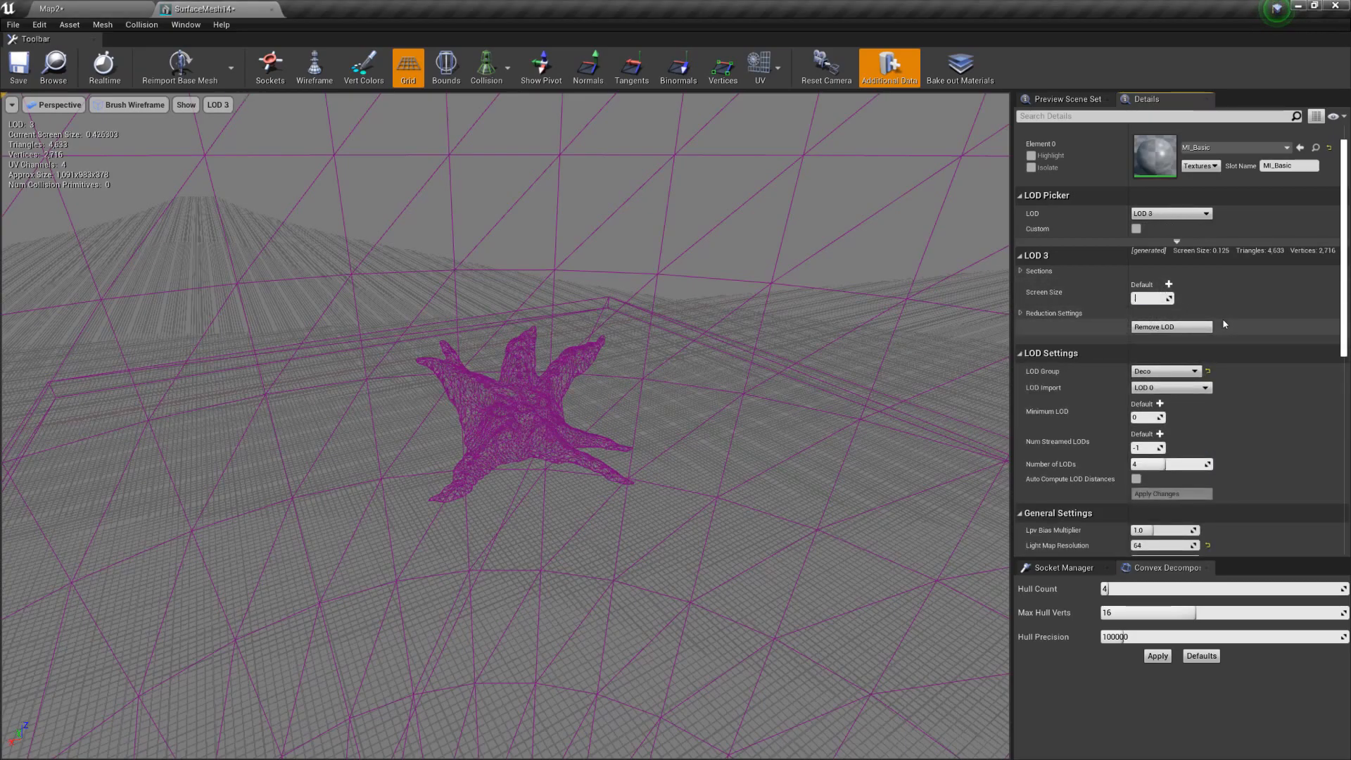
left_click(1154, 213)
left_click(1187, 228)
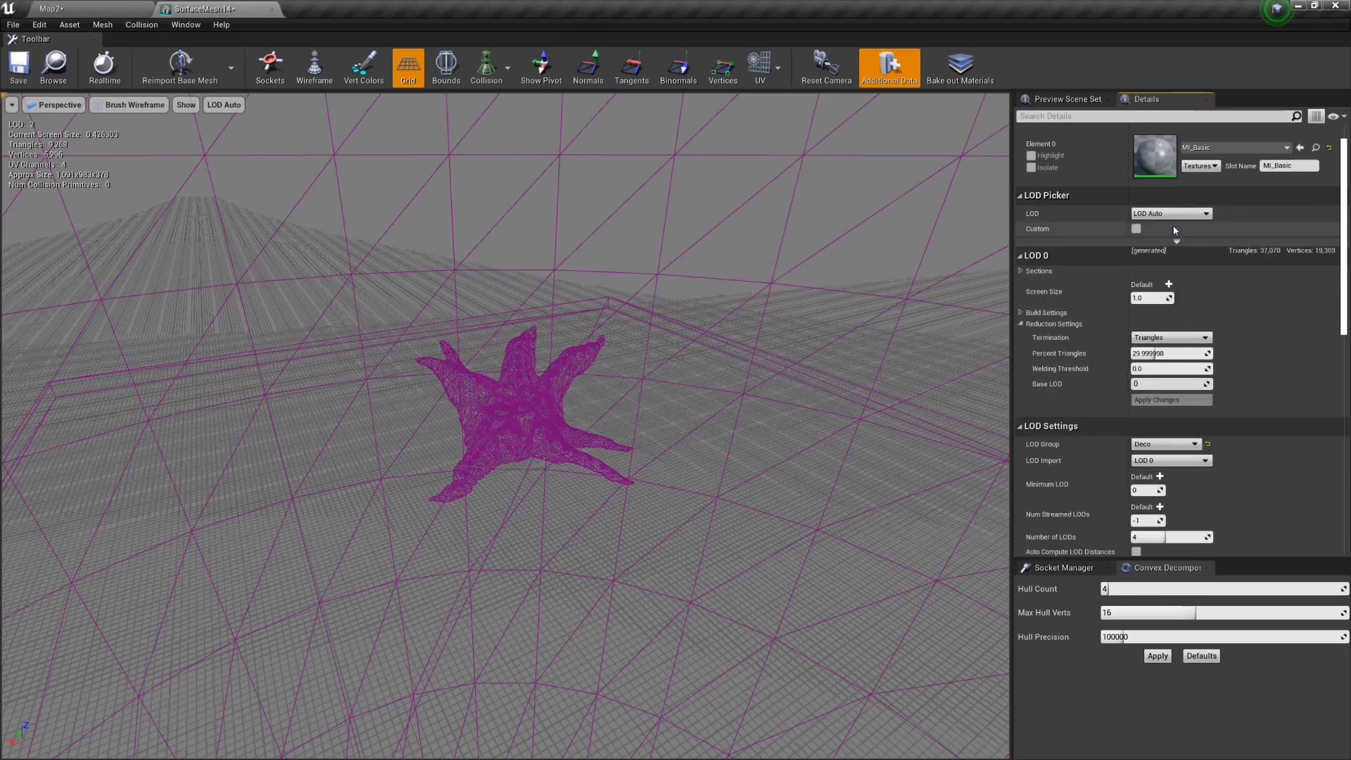
Examine the automatic LOD switching of the mesh at near and far distances with the custom screen sizes
scroll(505, 425, "up", 10)
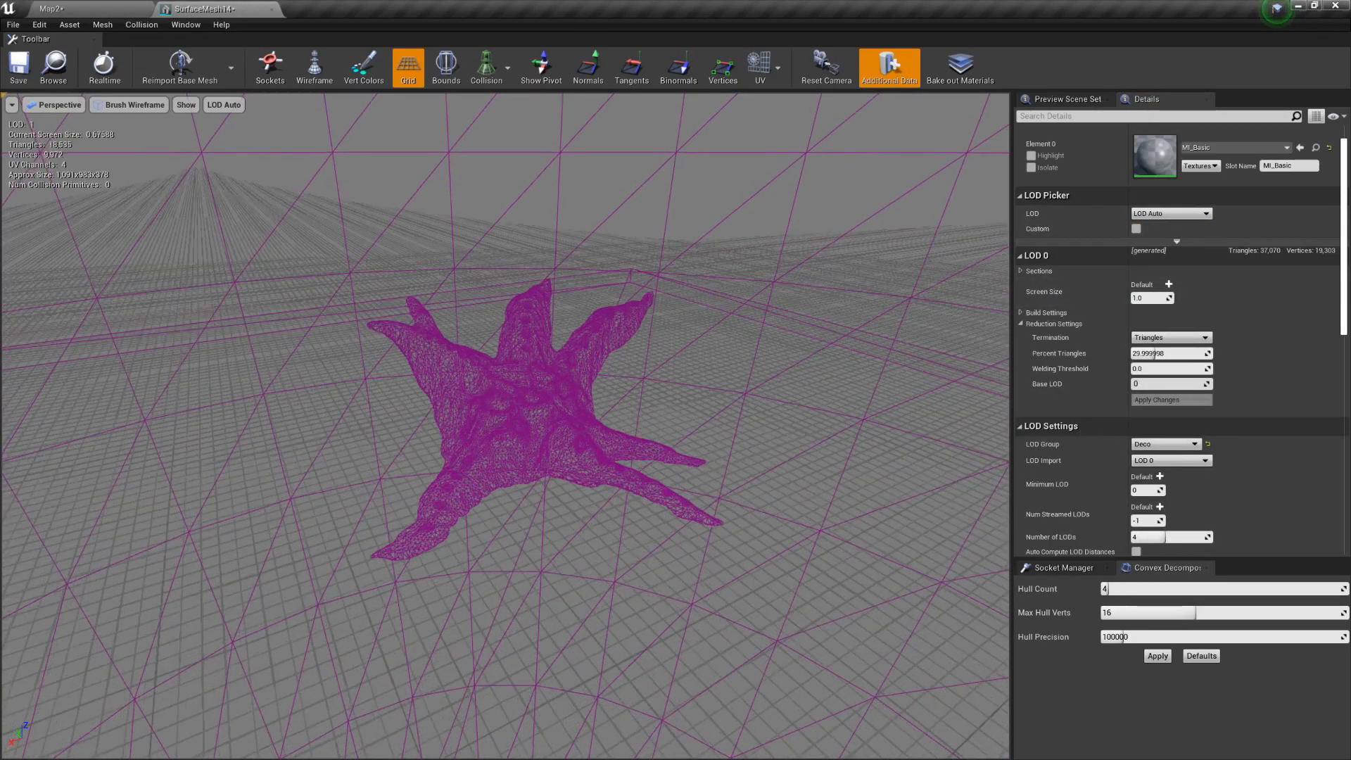
scroll(506, 426, "up", 3)
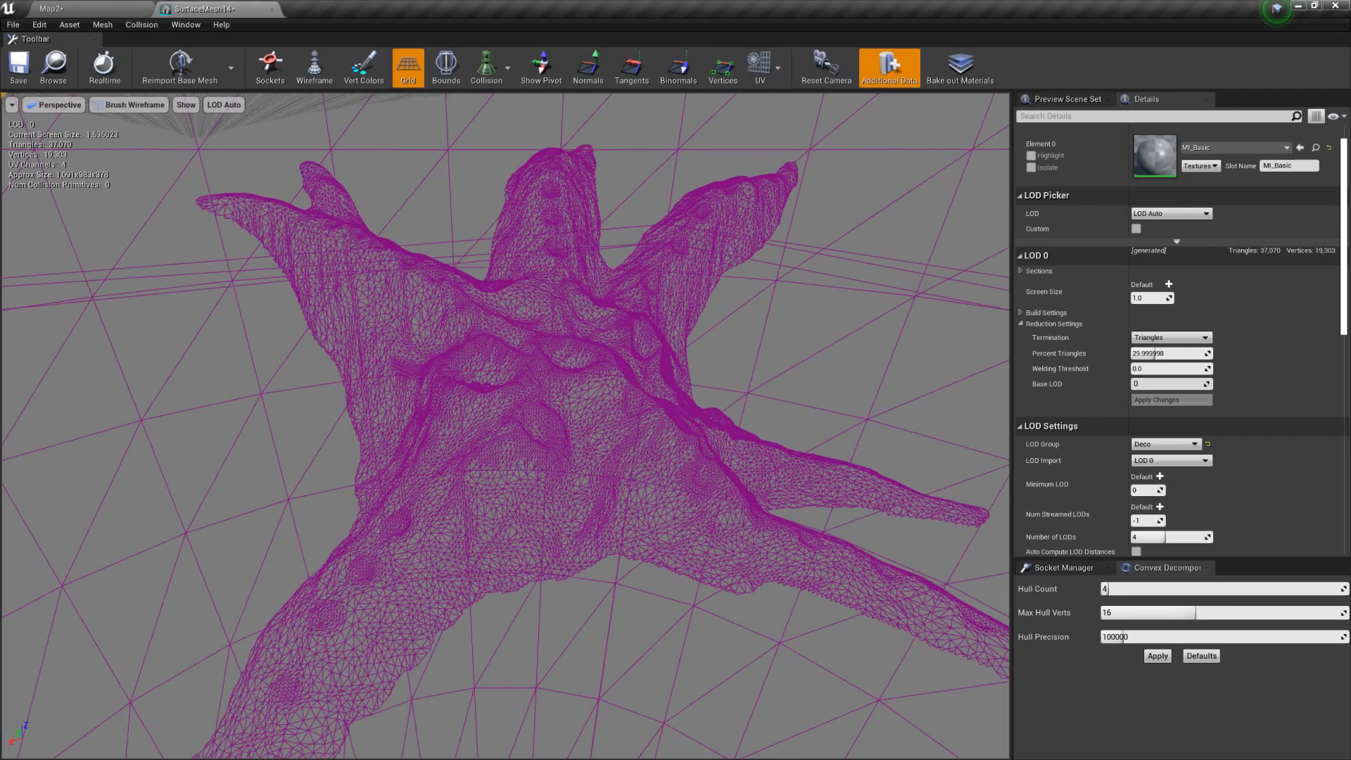
scroll(505, 425, "down", 8)
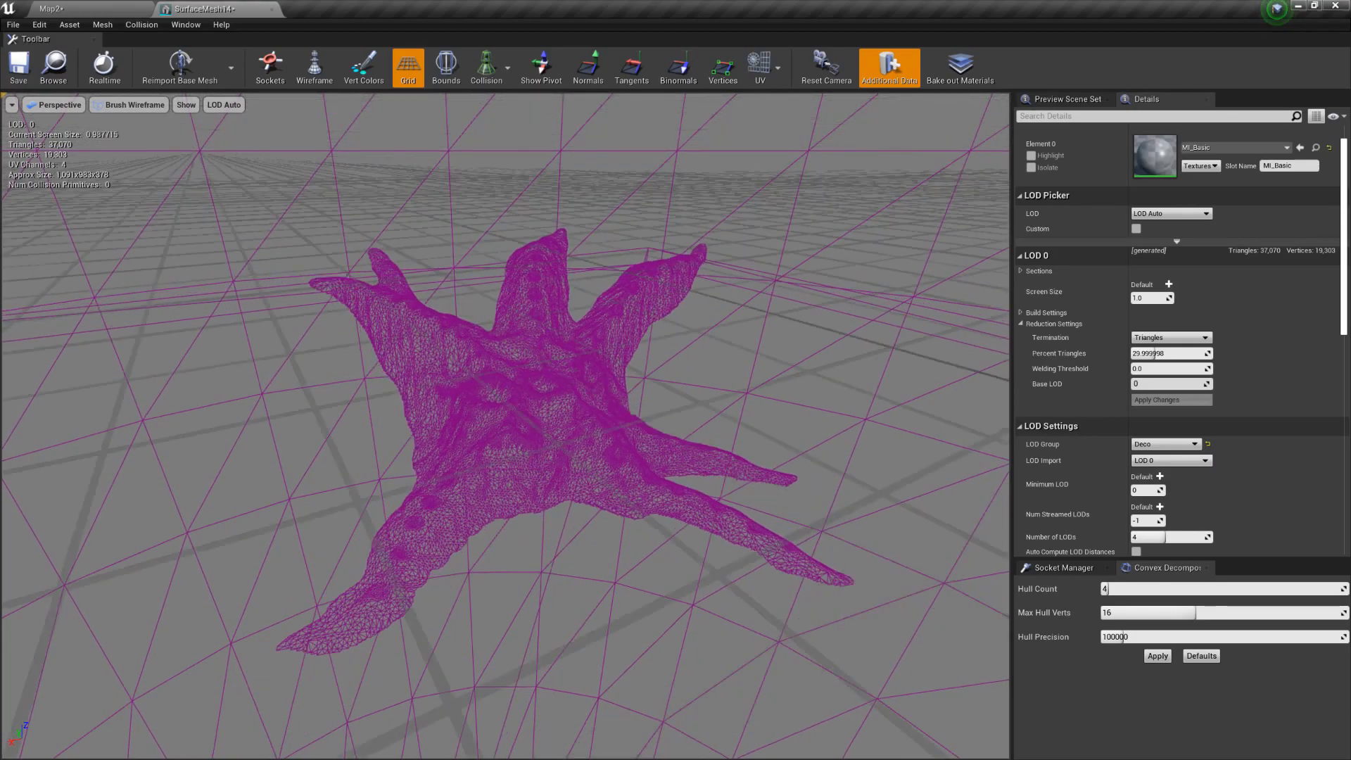
scroll(505, 425, "down", 5)
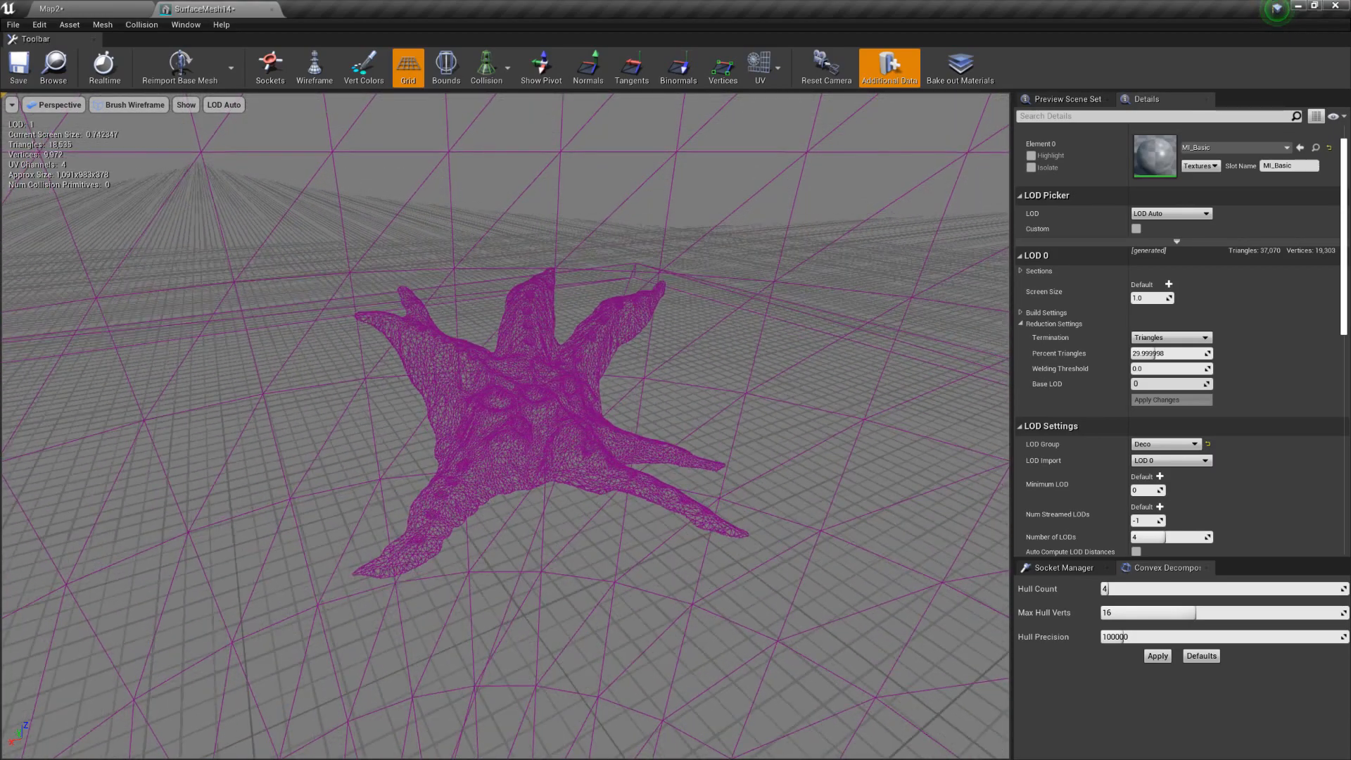
scroll(505, 425, "down", 1)
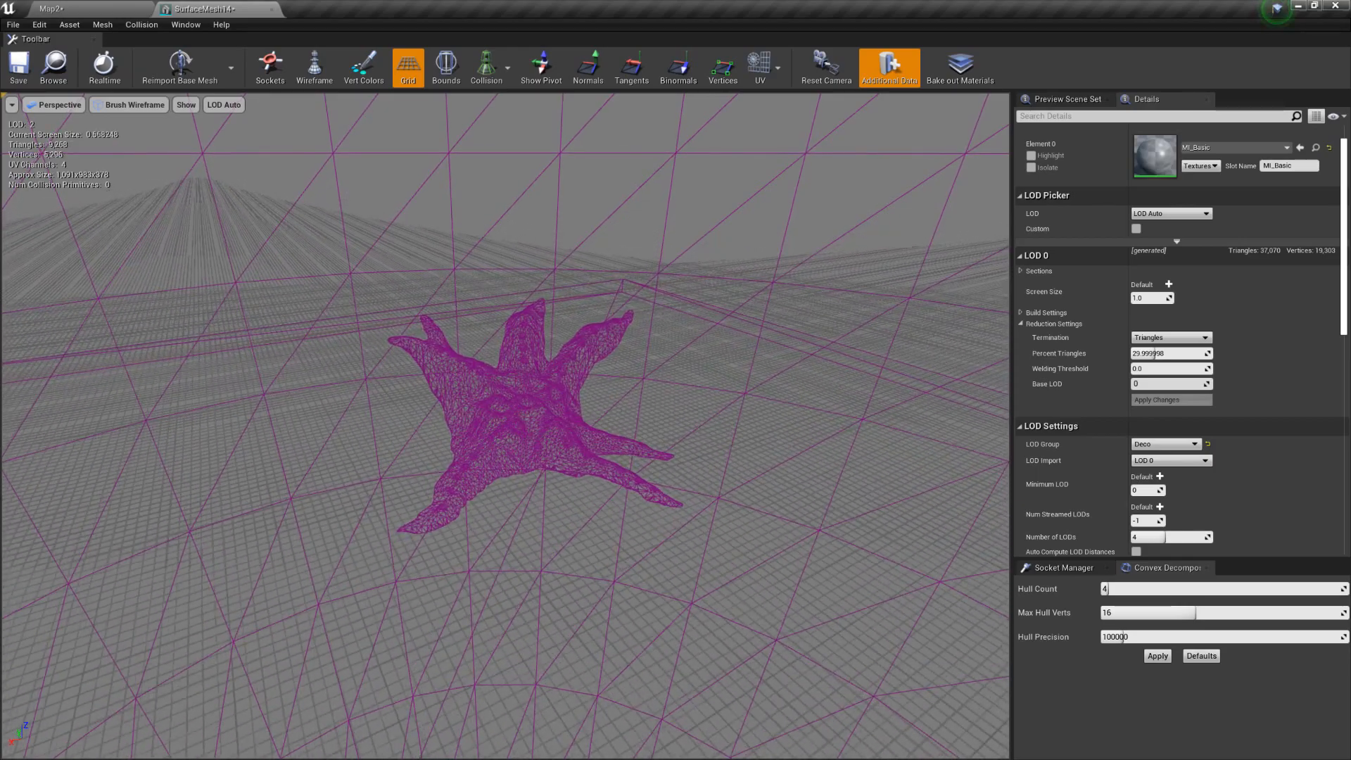
scroll(506, 425, "down", 3)
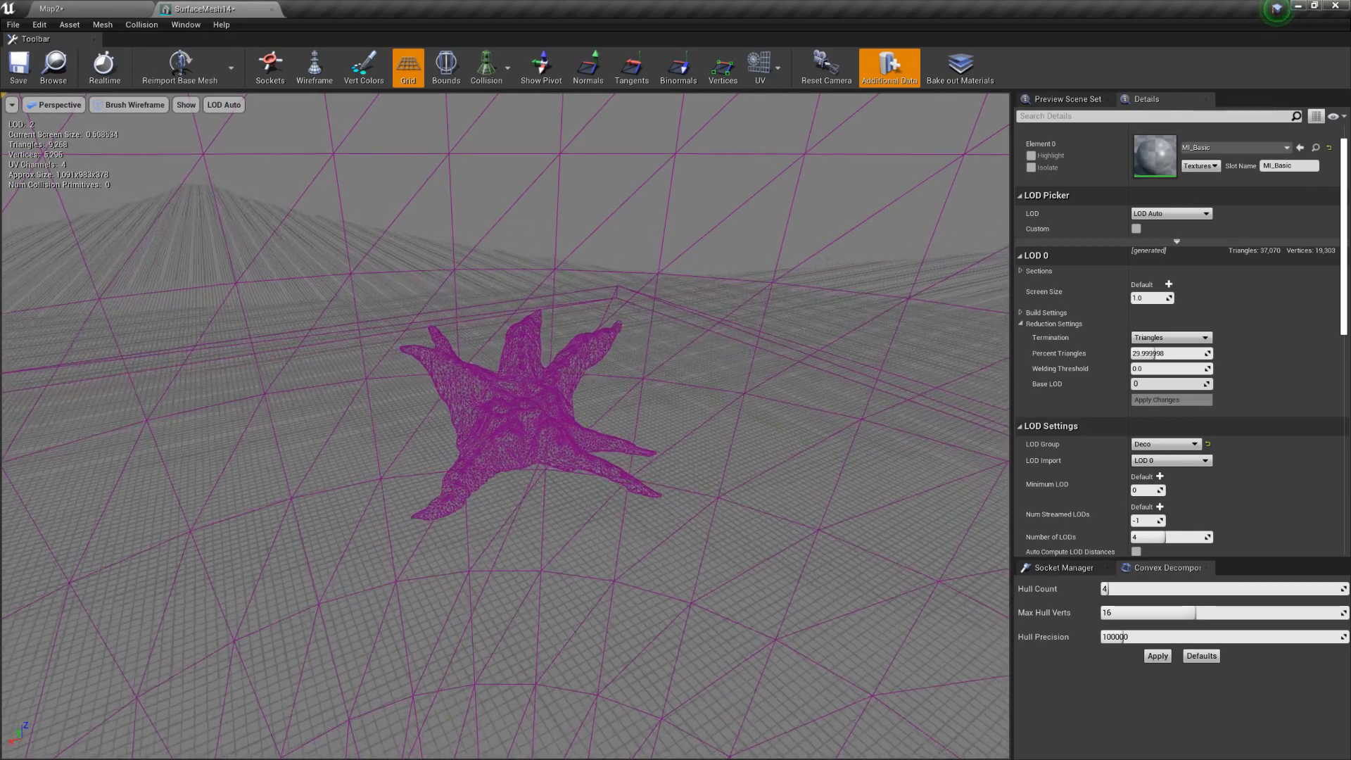
Examine the mesh's automatic LOD changes once more from far away and close up, viewing it from several angles
scroll(506, 425, "down", 2)
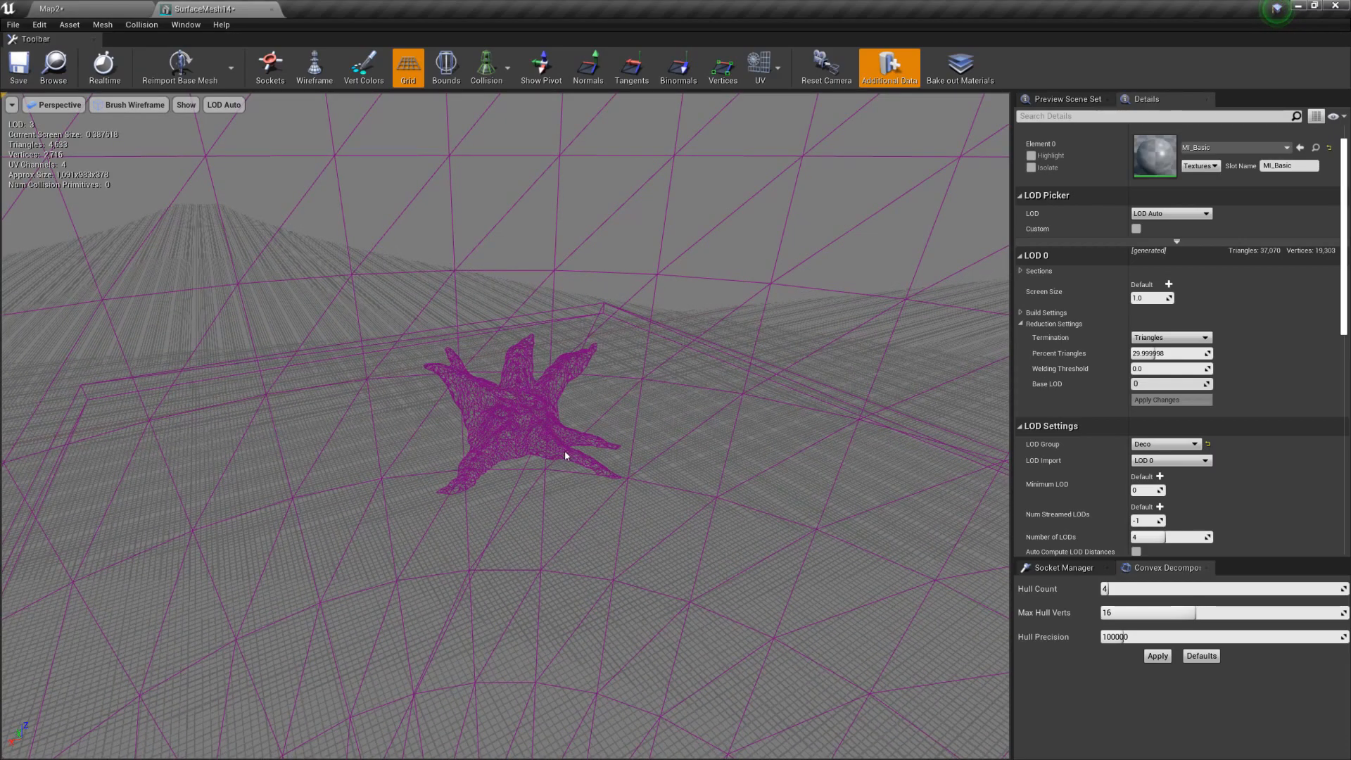
left_click_drag(567, 449, 630, 394, "alt")
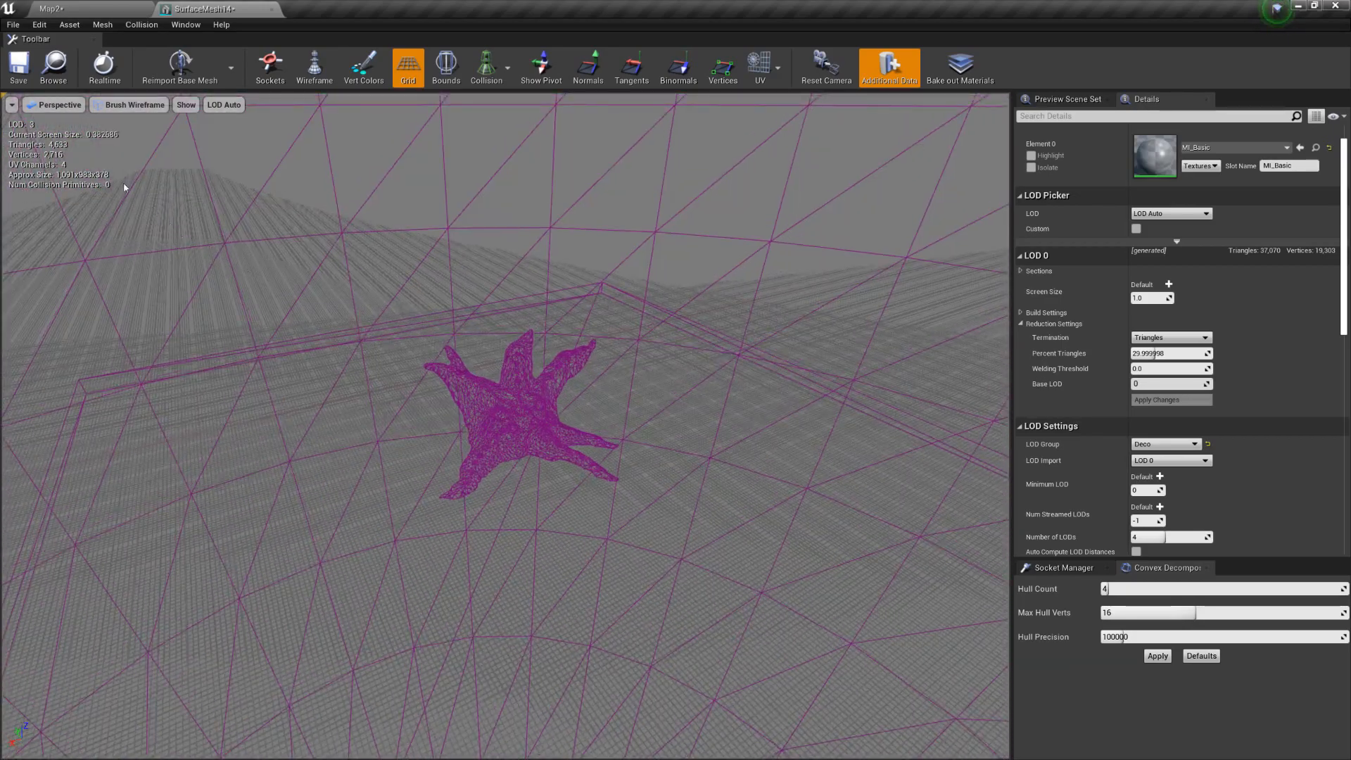
left_click_drag(525, 416, 711, 409, "alt")
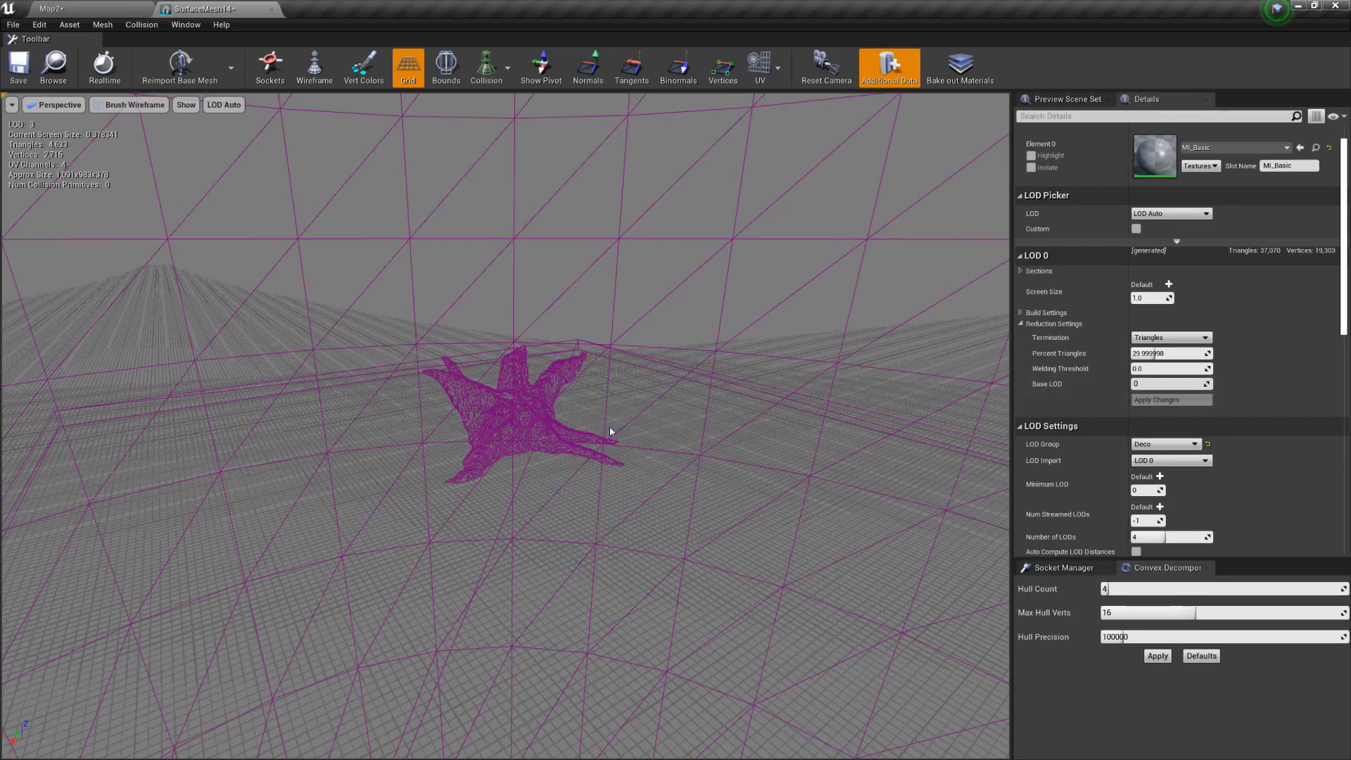
scroll(513, 425, "up", 5)
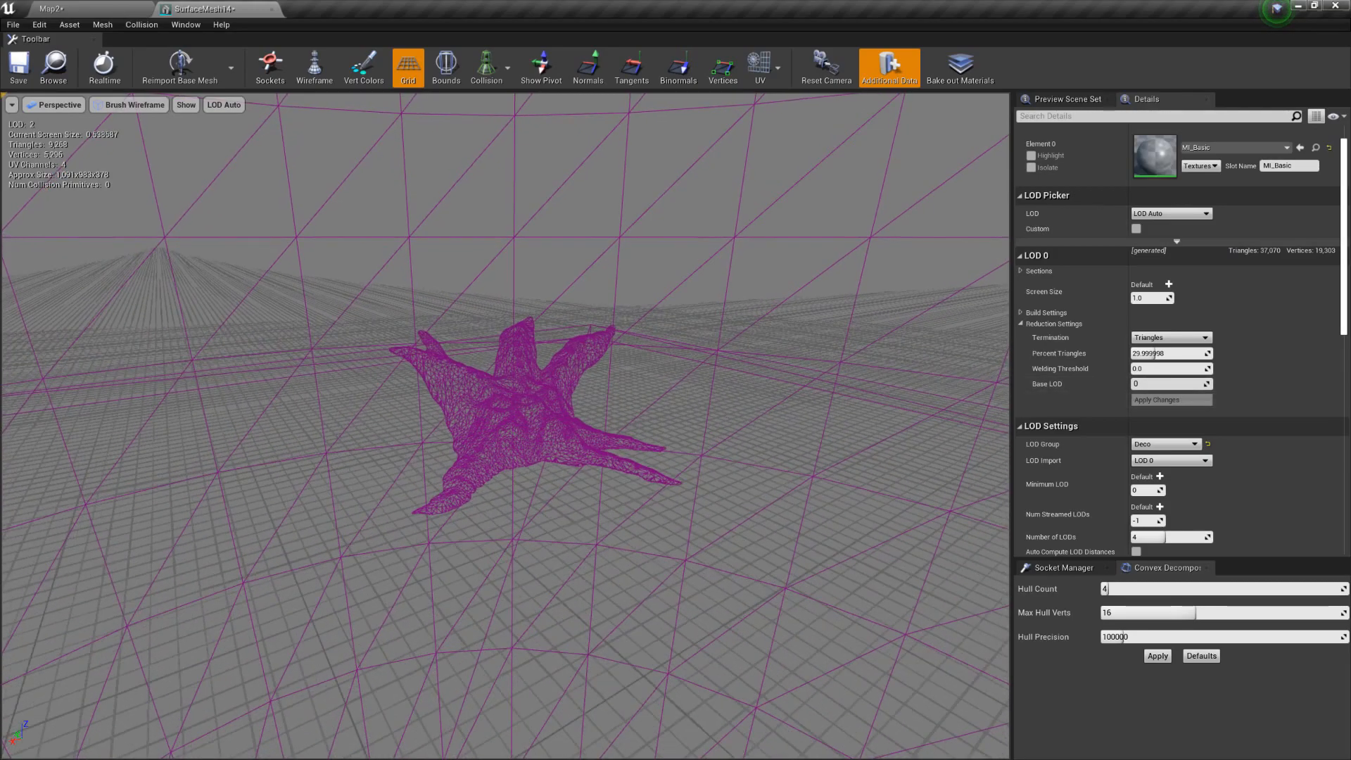
scroll(513, 425, "up", 5)
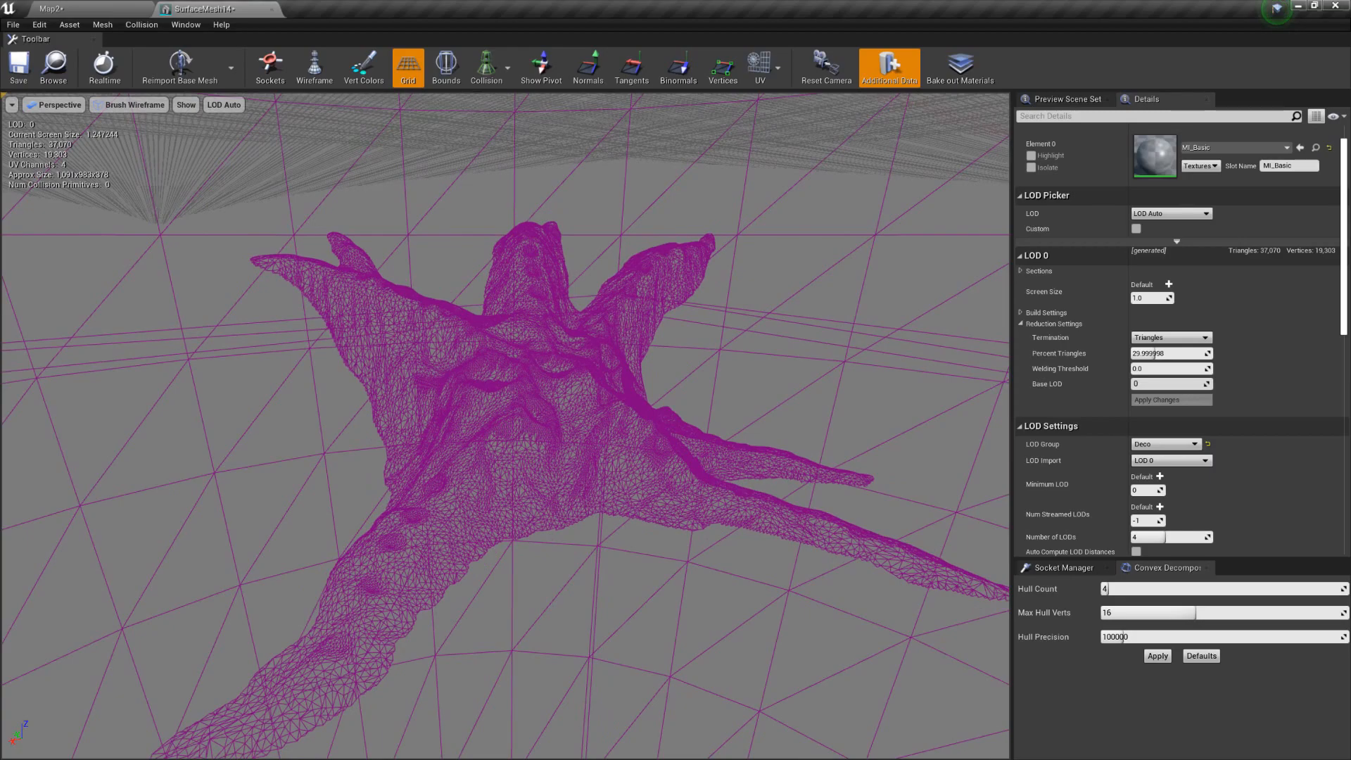
left_click_drag(777, 406, 777, 406)
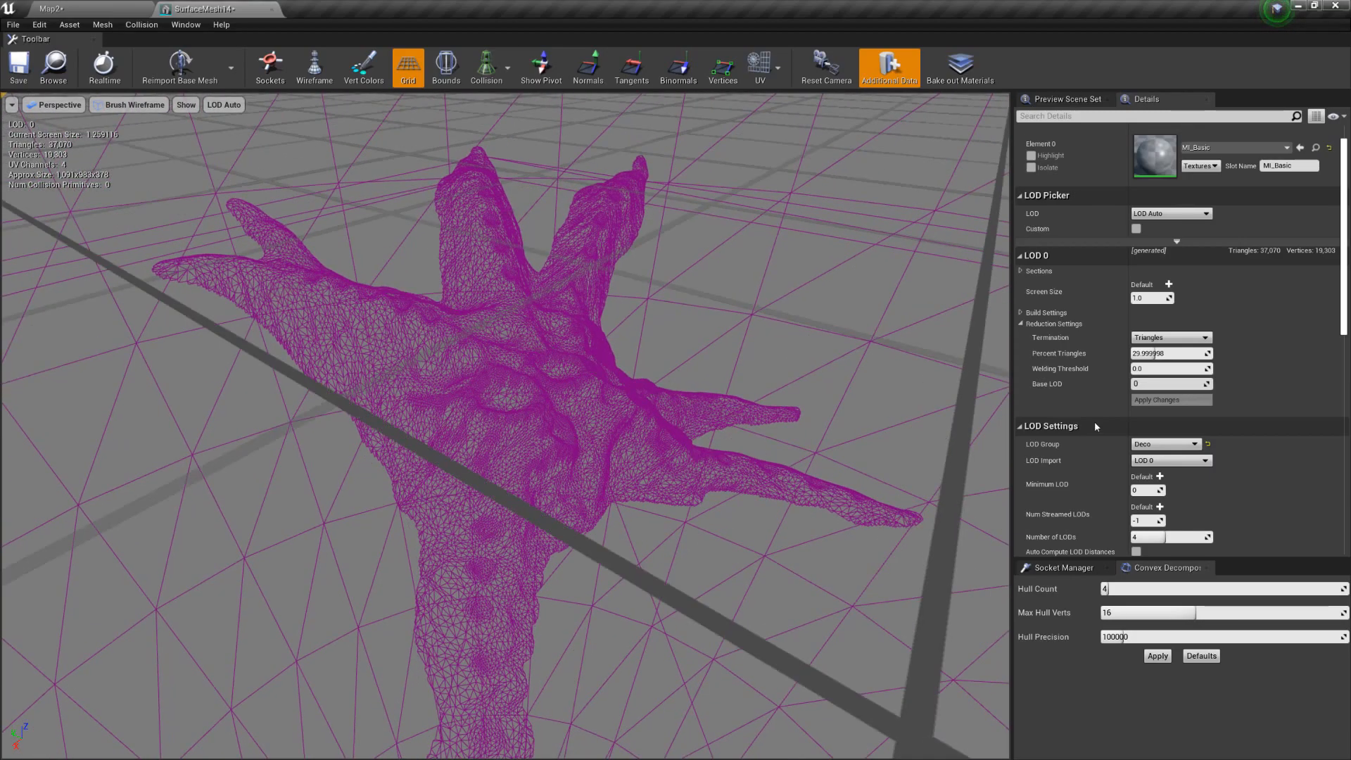
left_click_drag(670, 475, 670, 475)
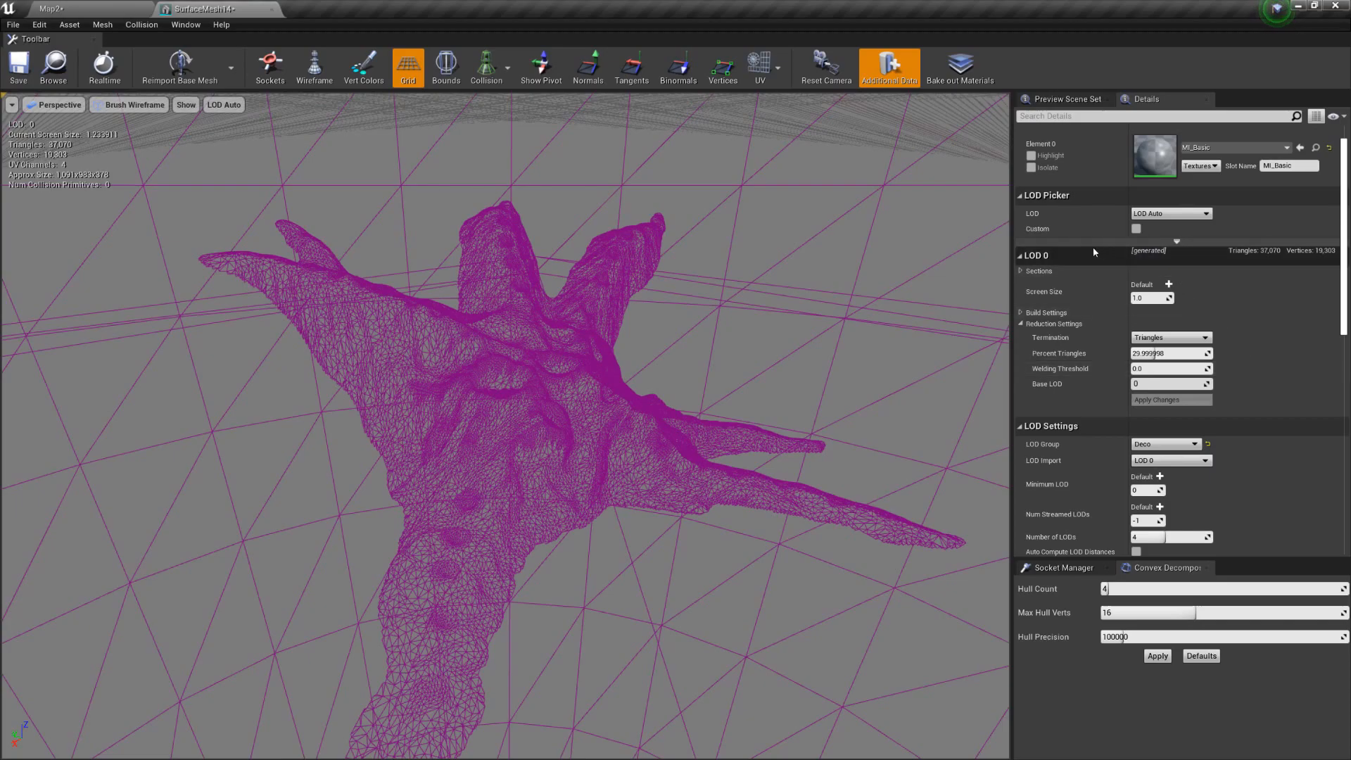
Disable Double Sided Geometry in the collision settings of SurfaceMesh14
scroll(1170, 296, "up", 1)
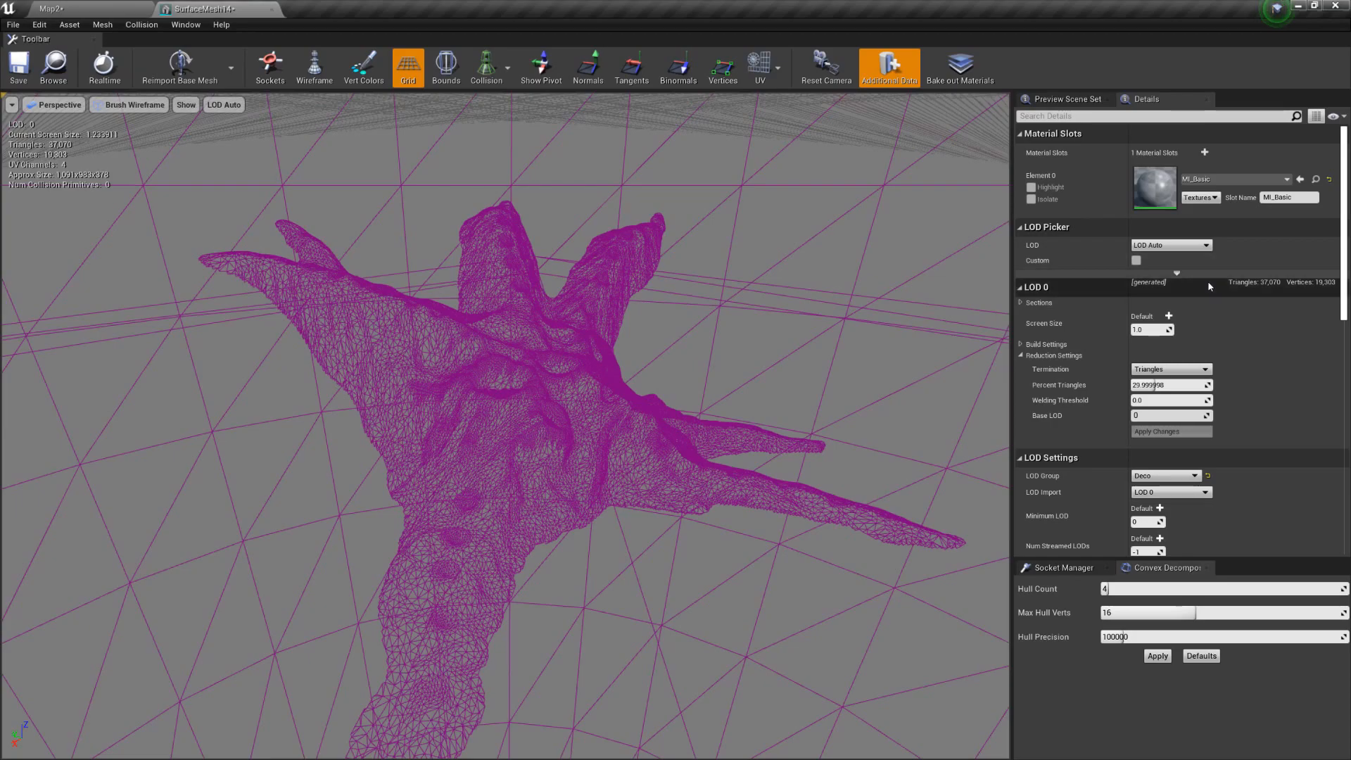
scroll(1086, 408, "down", 2)
scroll(1086, 407, "down", 4)
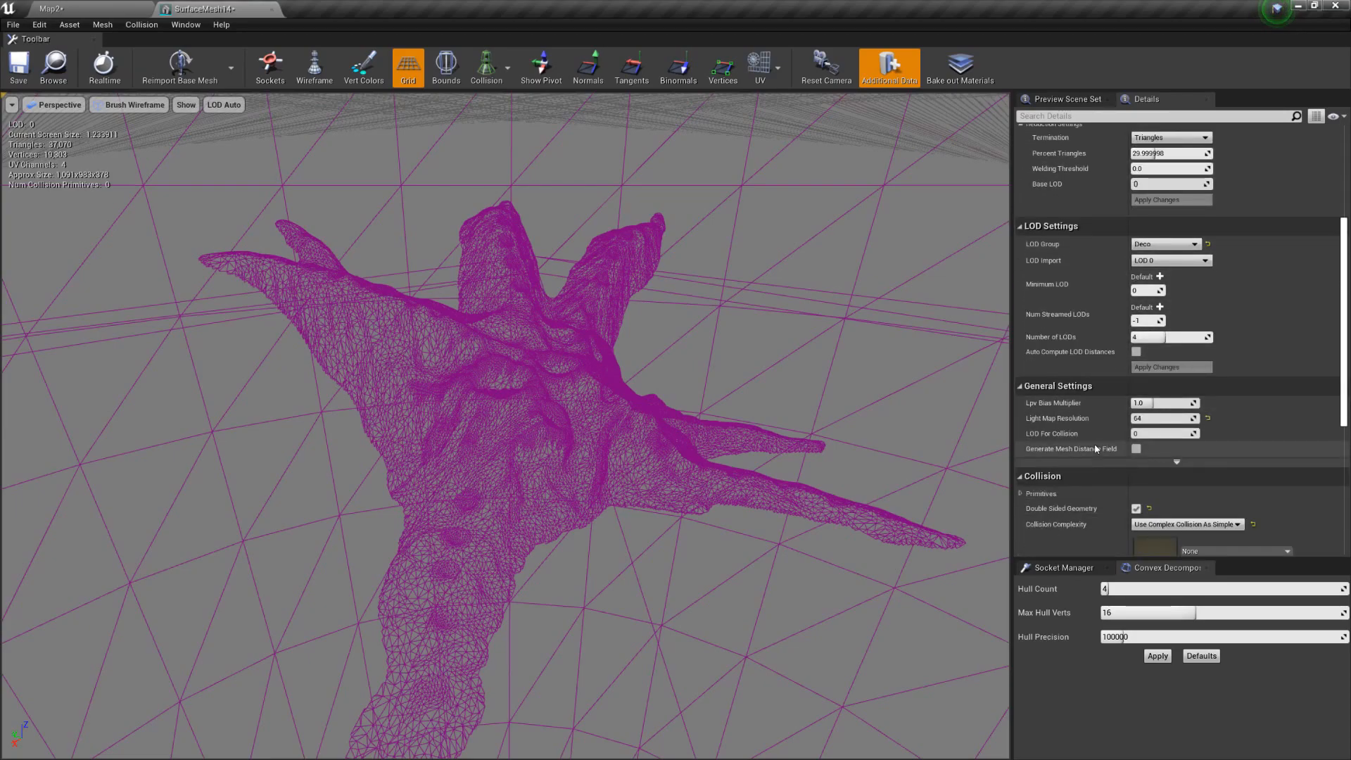
scroll(1095, 448, "down", 3)
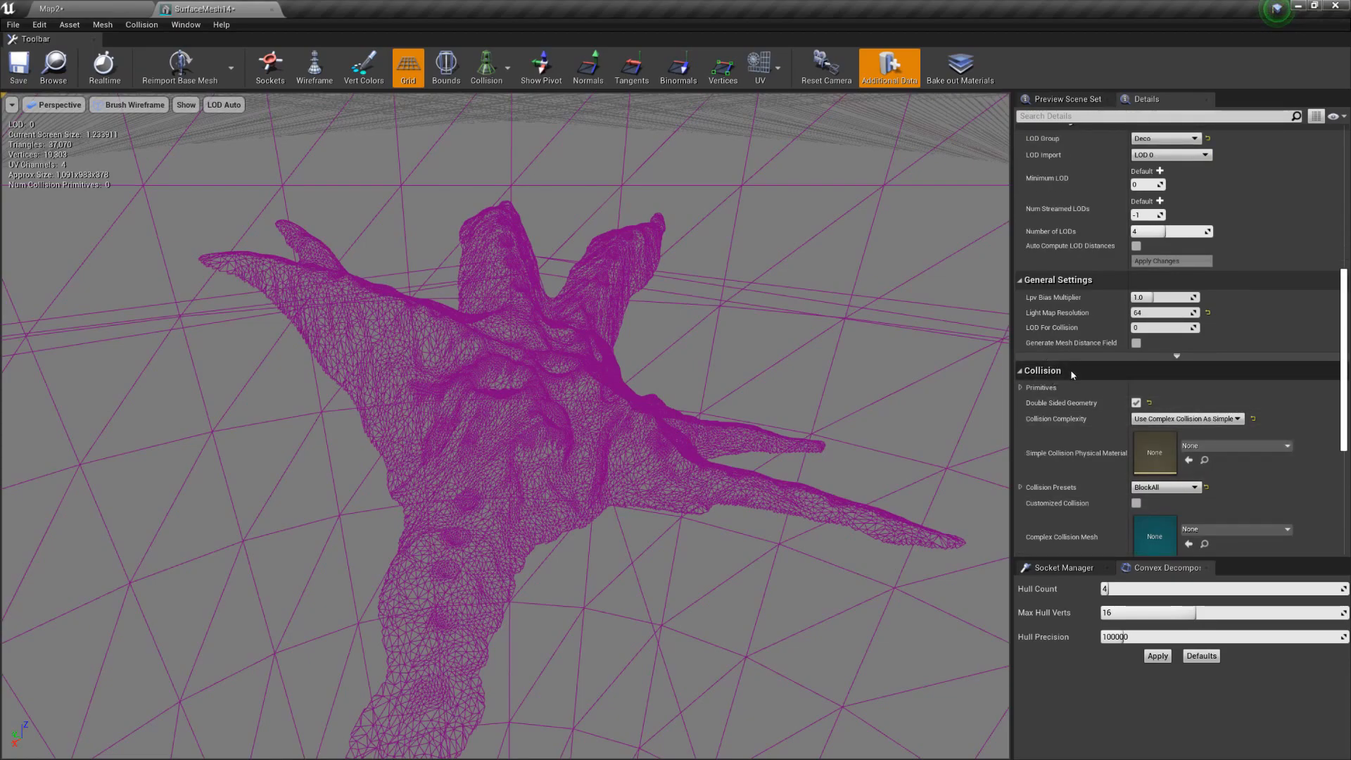
scroll(1073, 374, "down", 1)
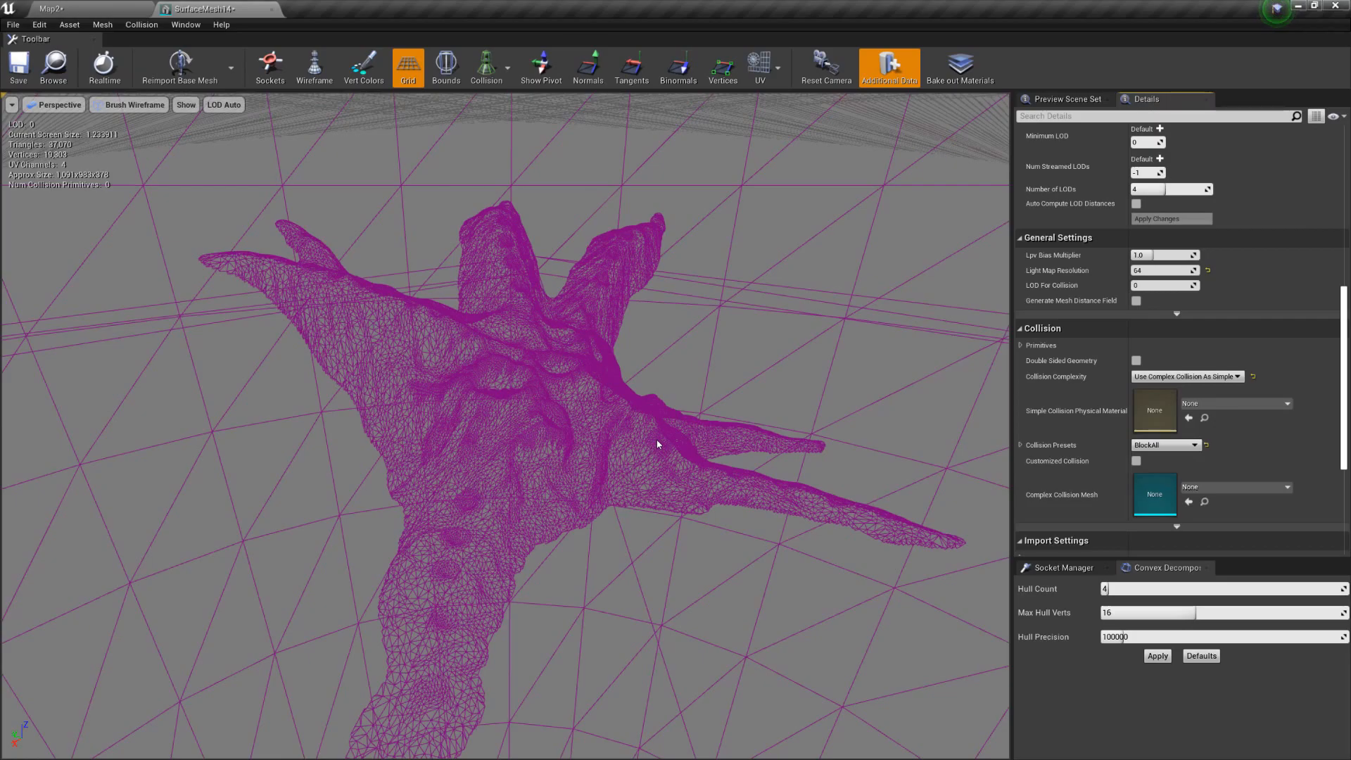
scroll(561, 328, "down", 1)
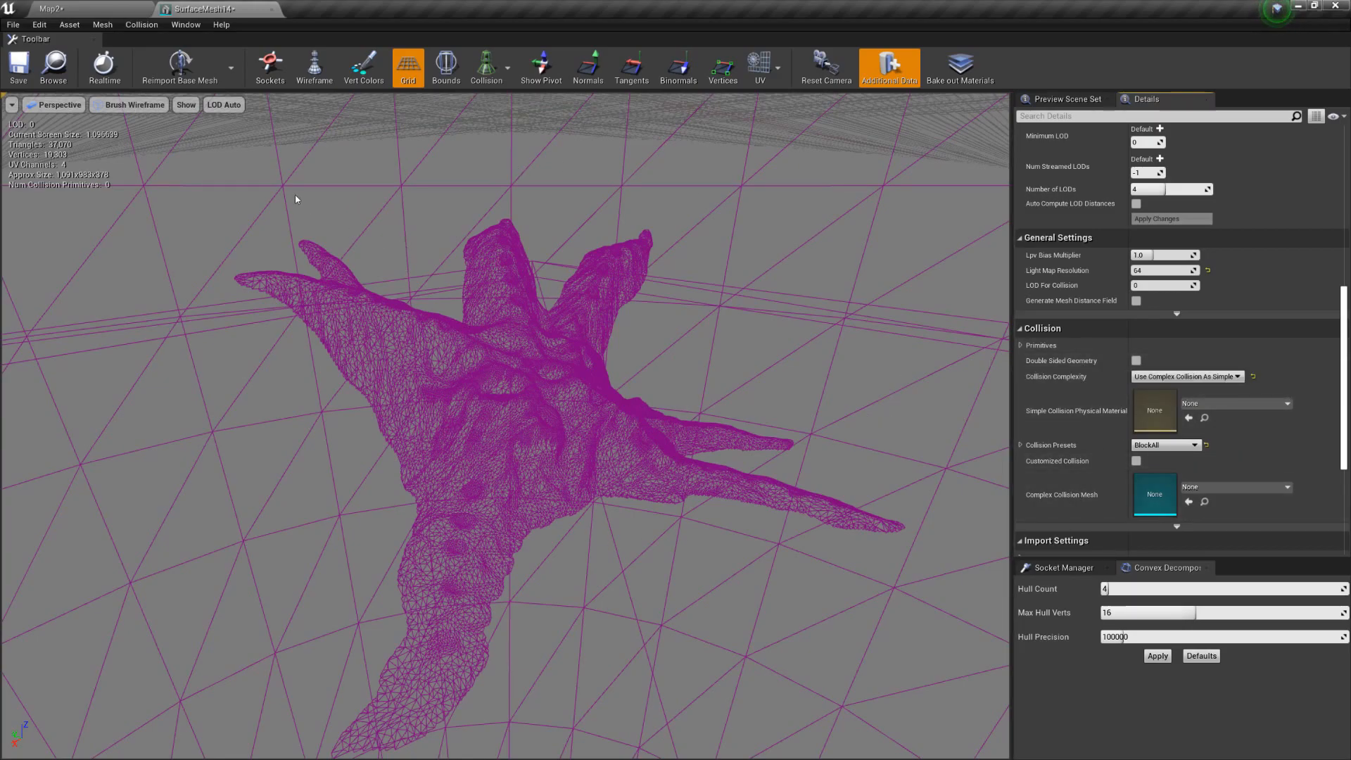
Return to the level and open SurfaceMesh1, SurfaceMesh10 and SurfaceMesh11 together for bulk editing in the Property Matrix
left_click(70, 10)
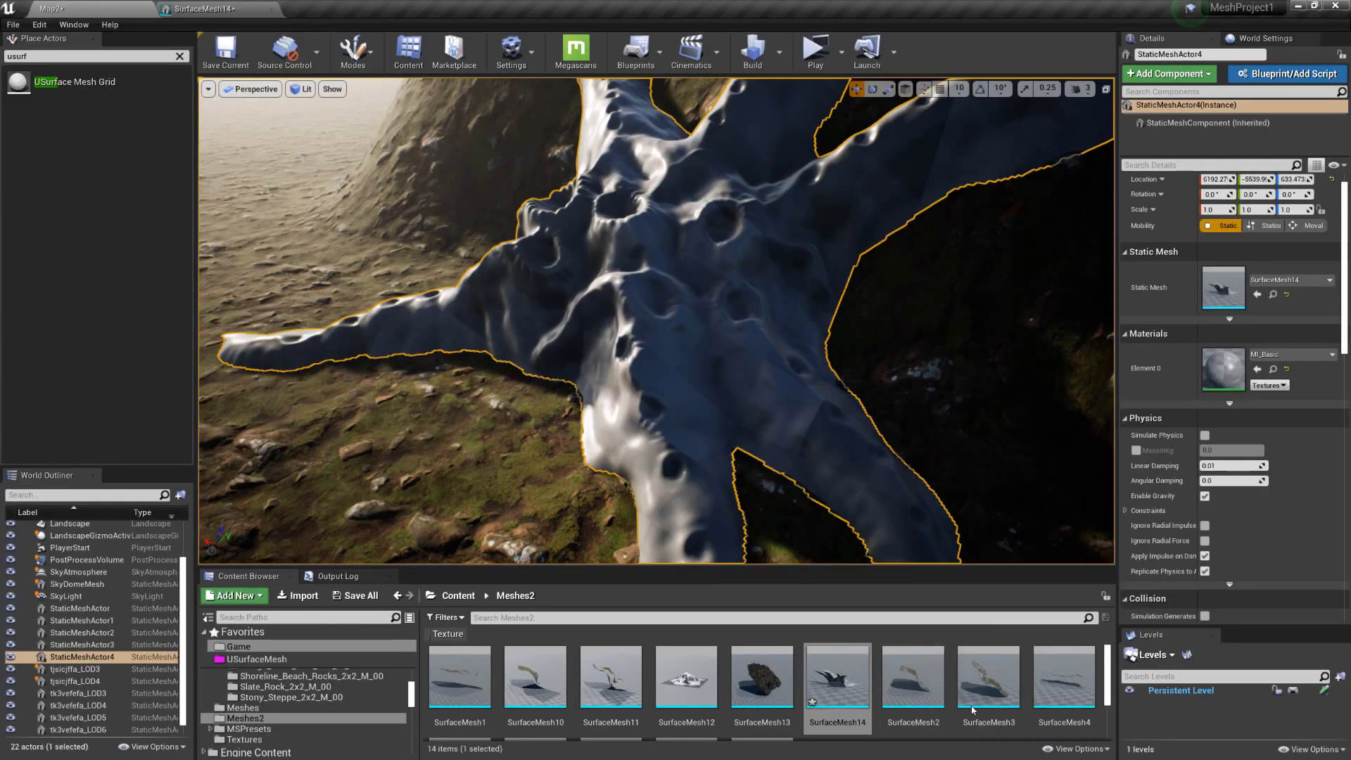
left_click(460, 675)
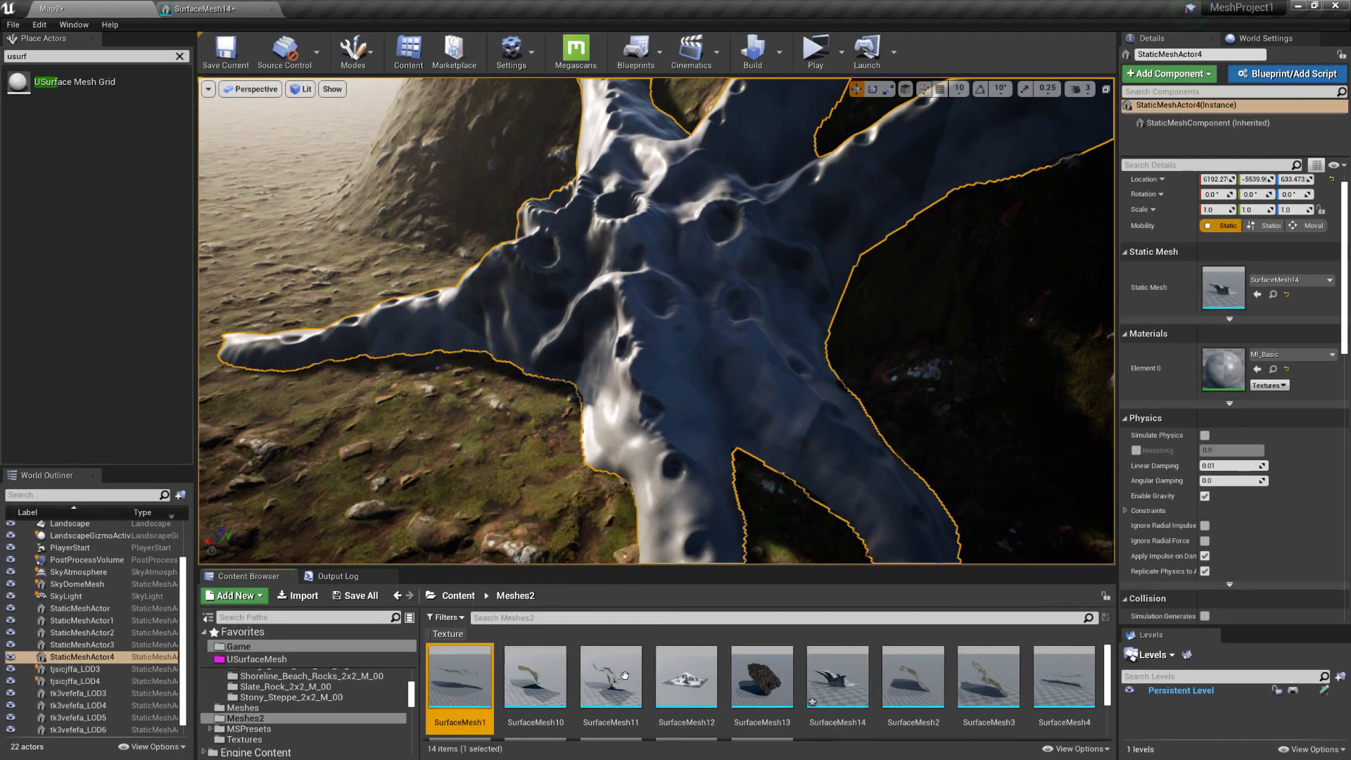
left_click(618, 677, "shift")
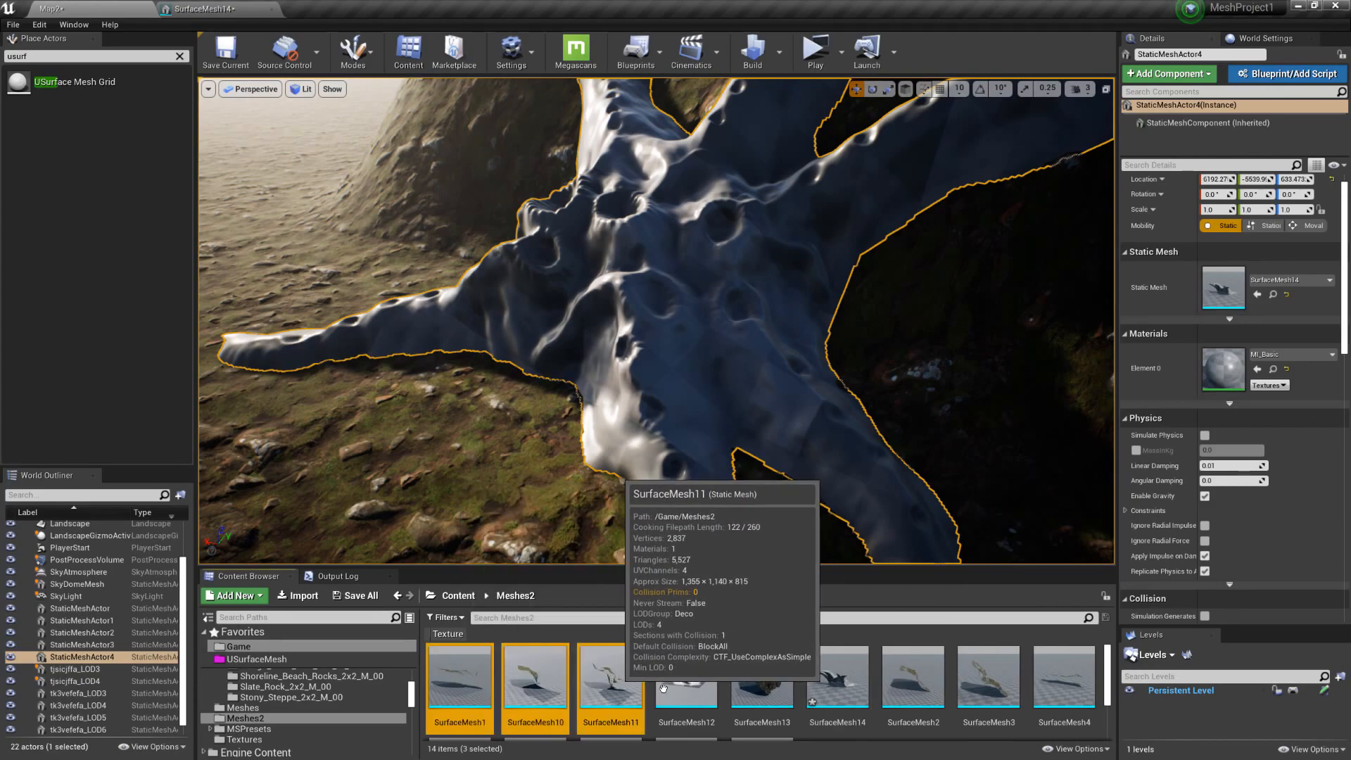
right_click(617, 682)
mouse_move(756, 475)
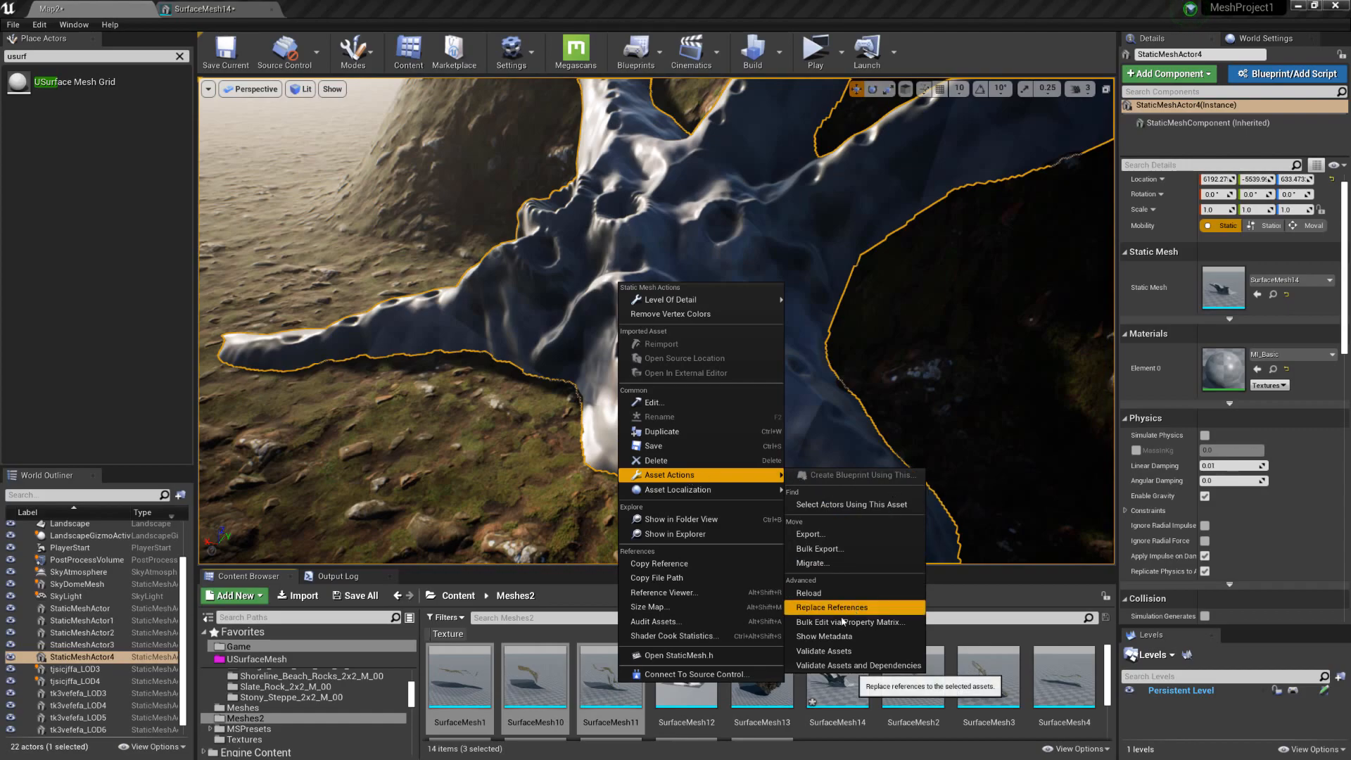
left_click(890, 625)
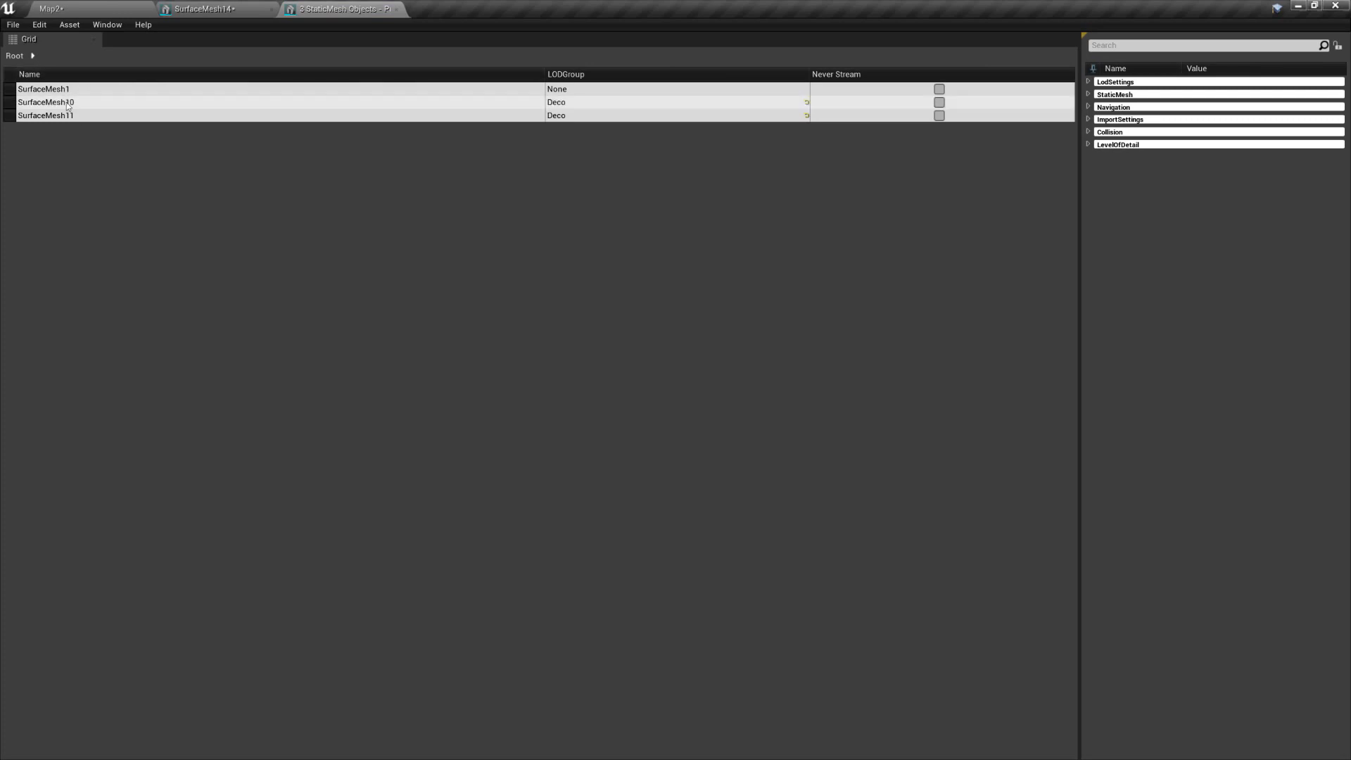
Browse the shared properties, filter them by "double" to locate Double Sided Geometry, look at the save options and close the Property Matrix
left_click(1089, 133)
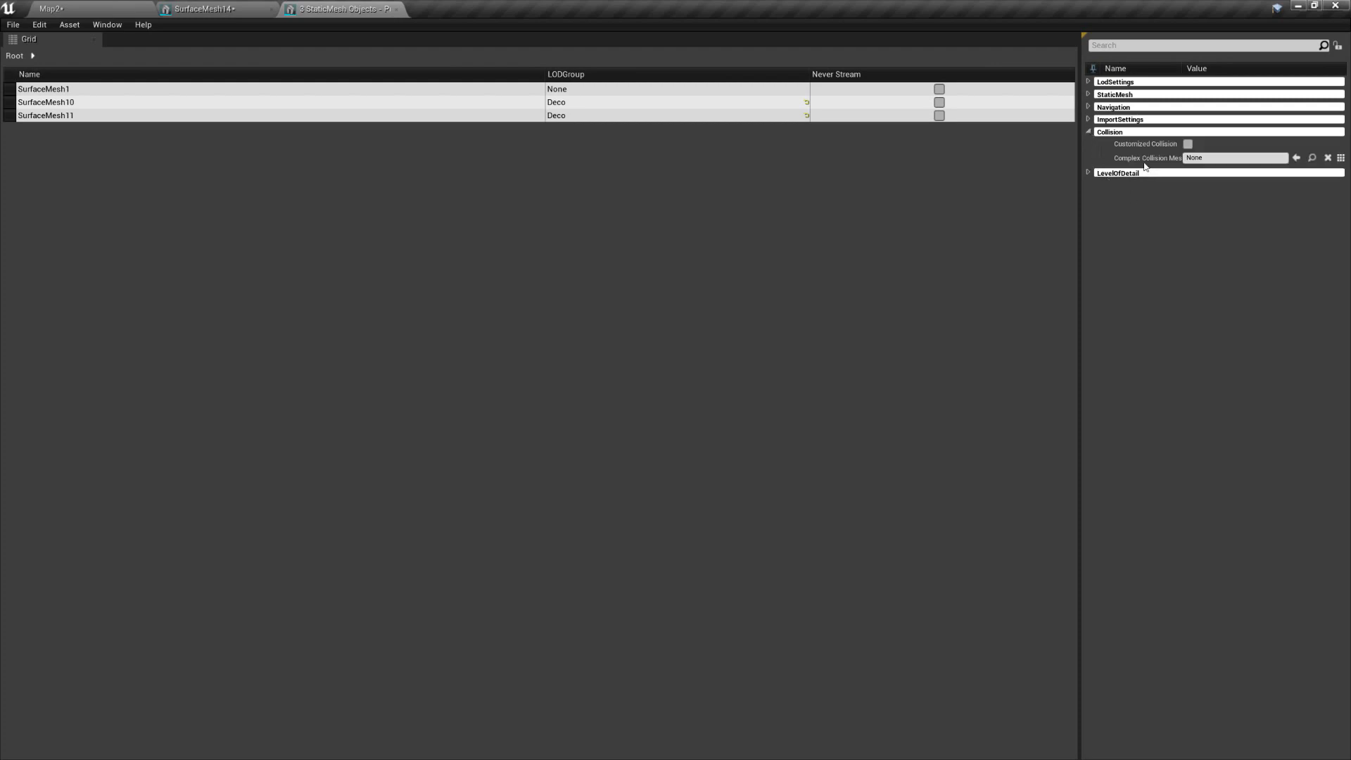
left_click(1089, 173)
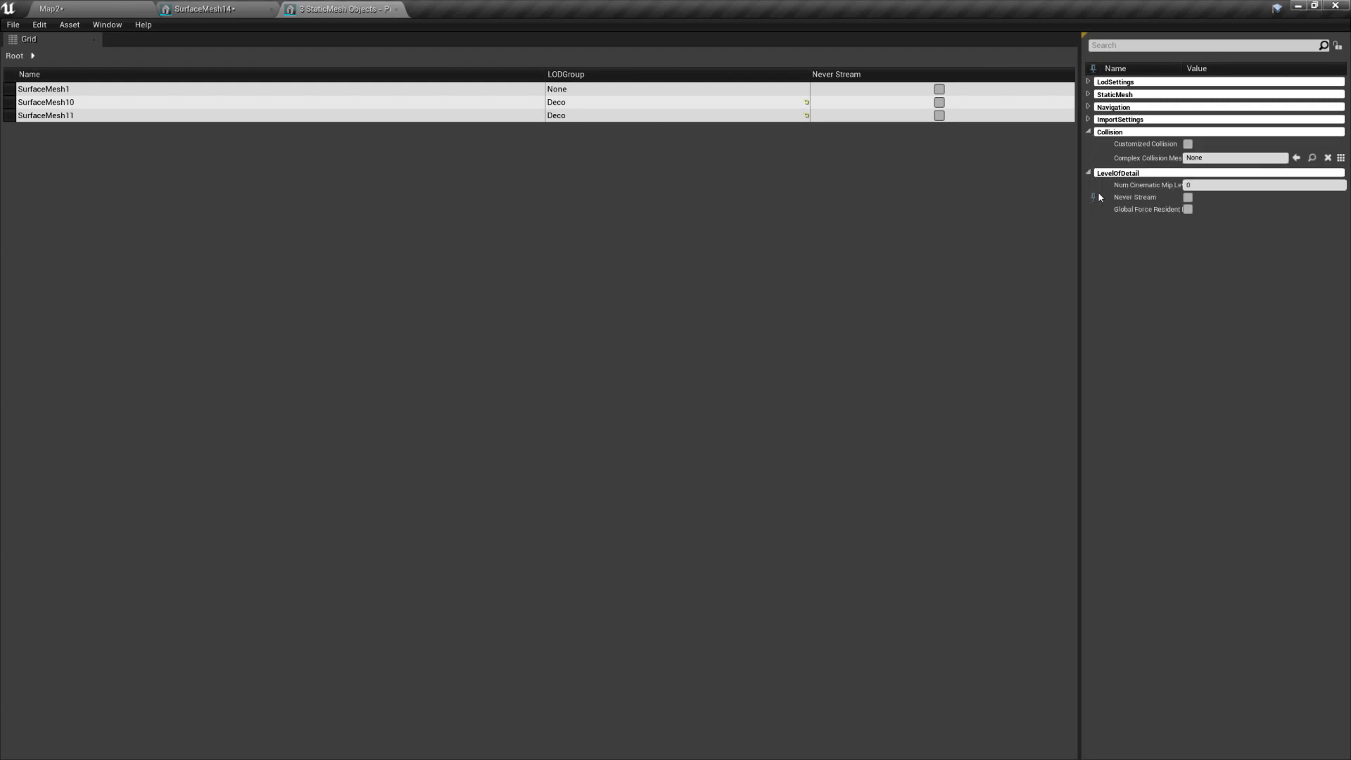
left_click(1089, 119)
left_click(1090, 107)
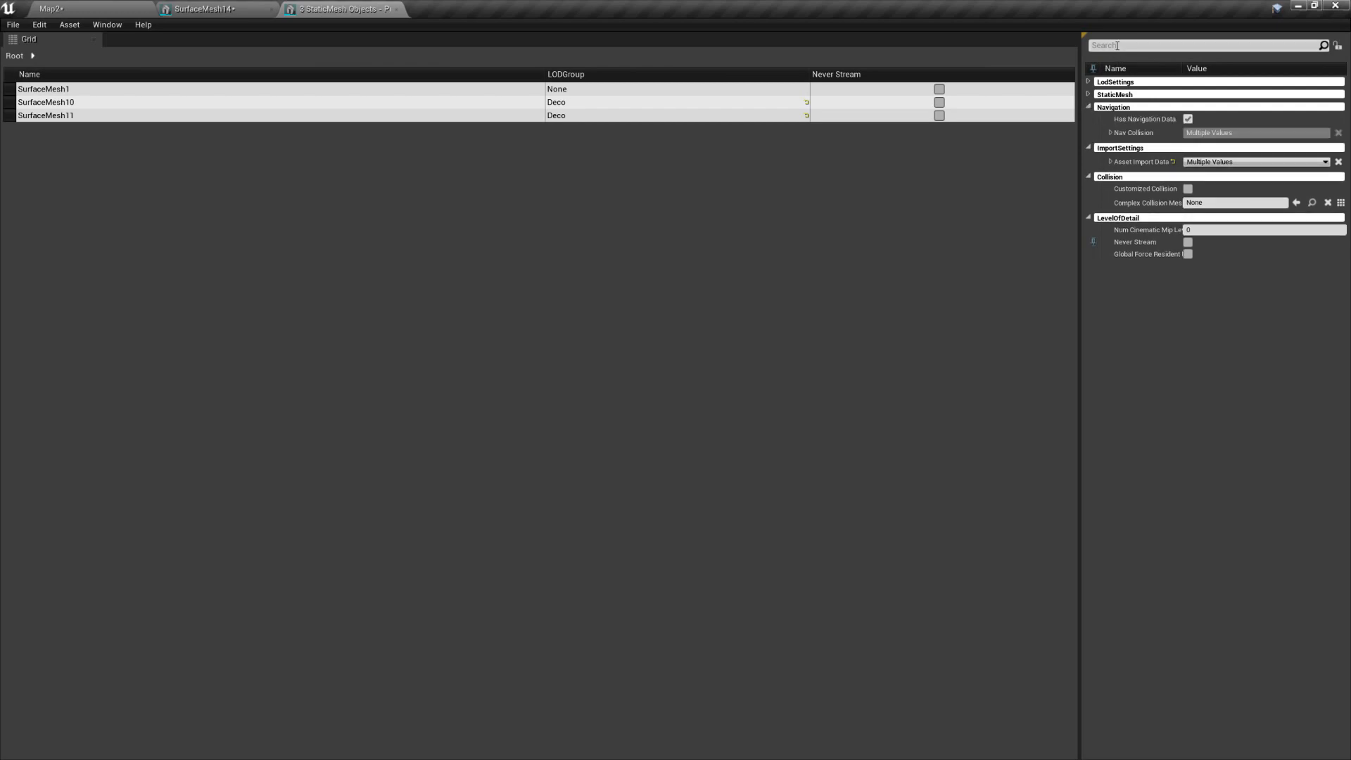
type("double")
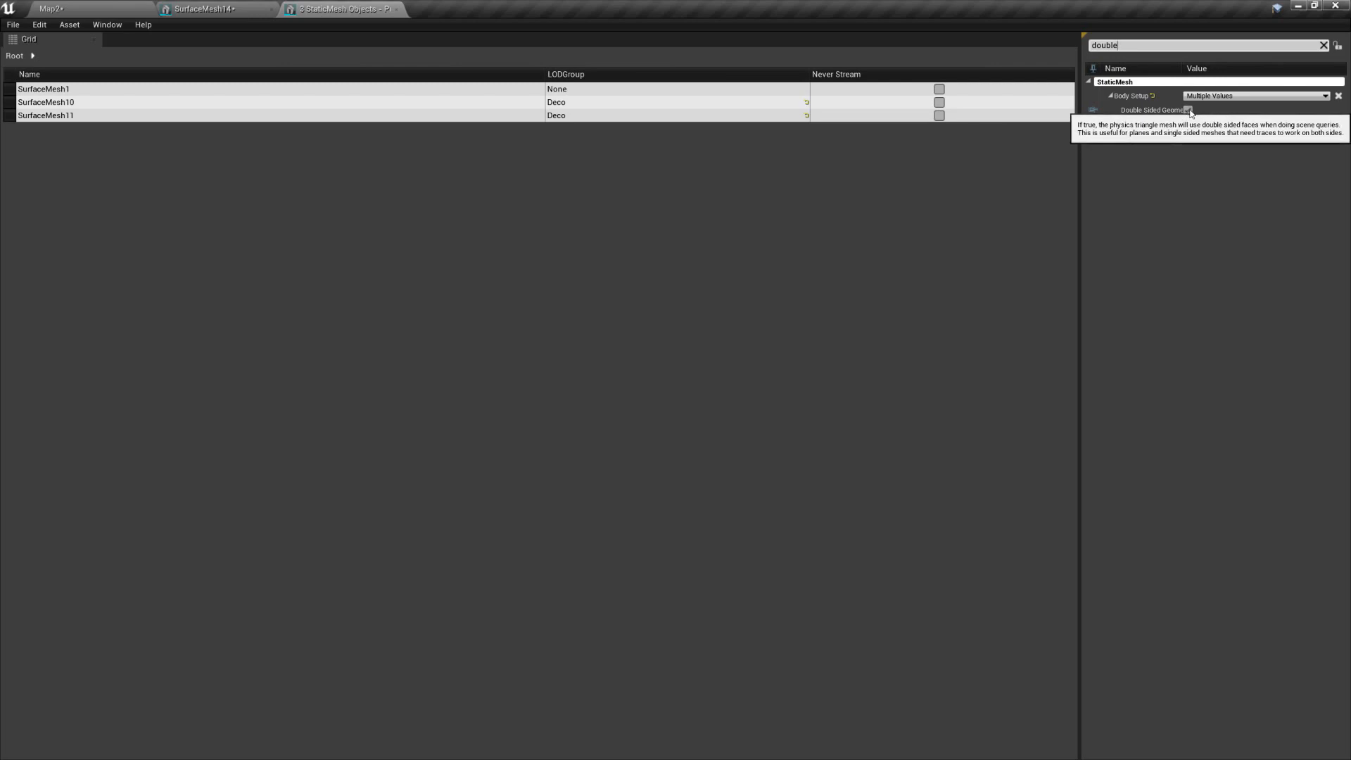
left_click(14, 24)
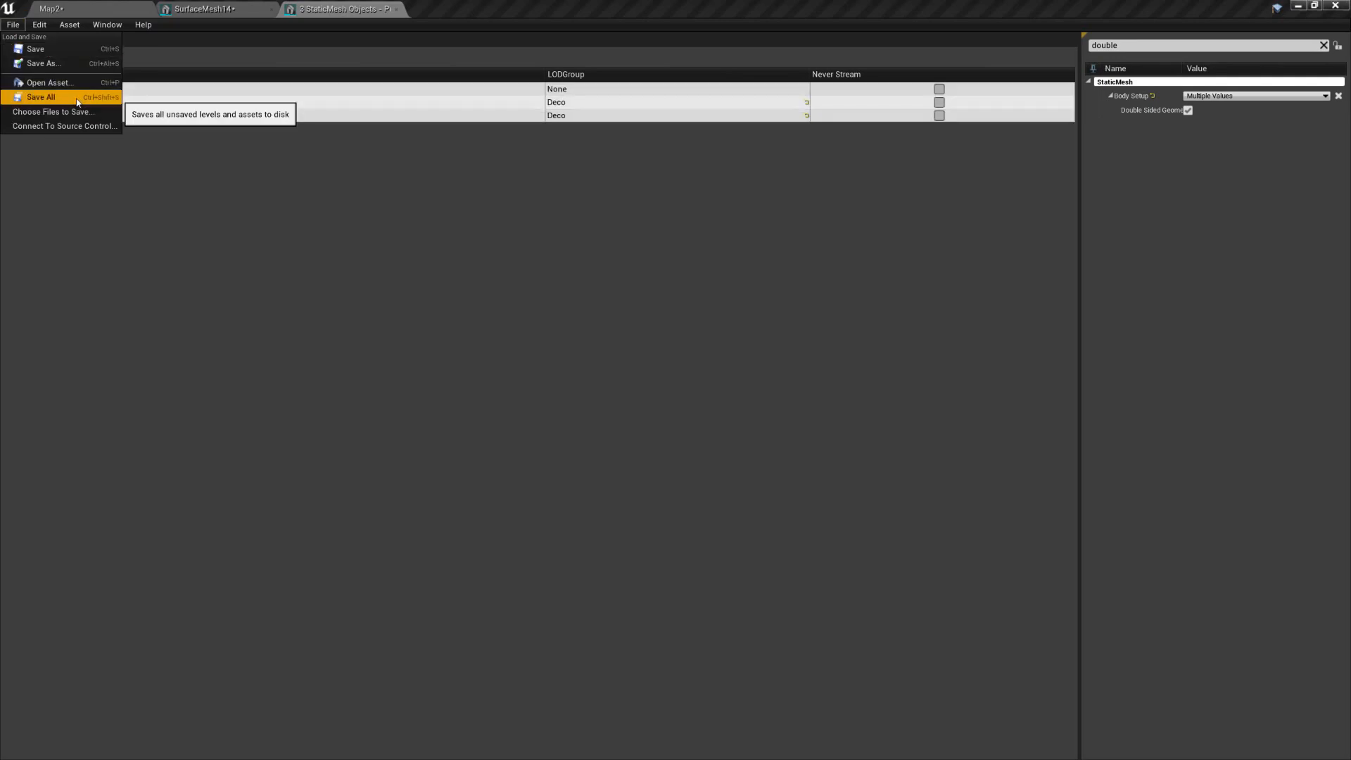
left_click(980, 241)
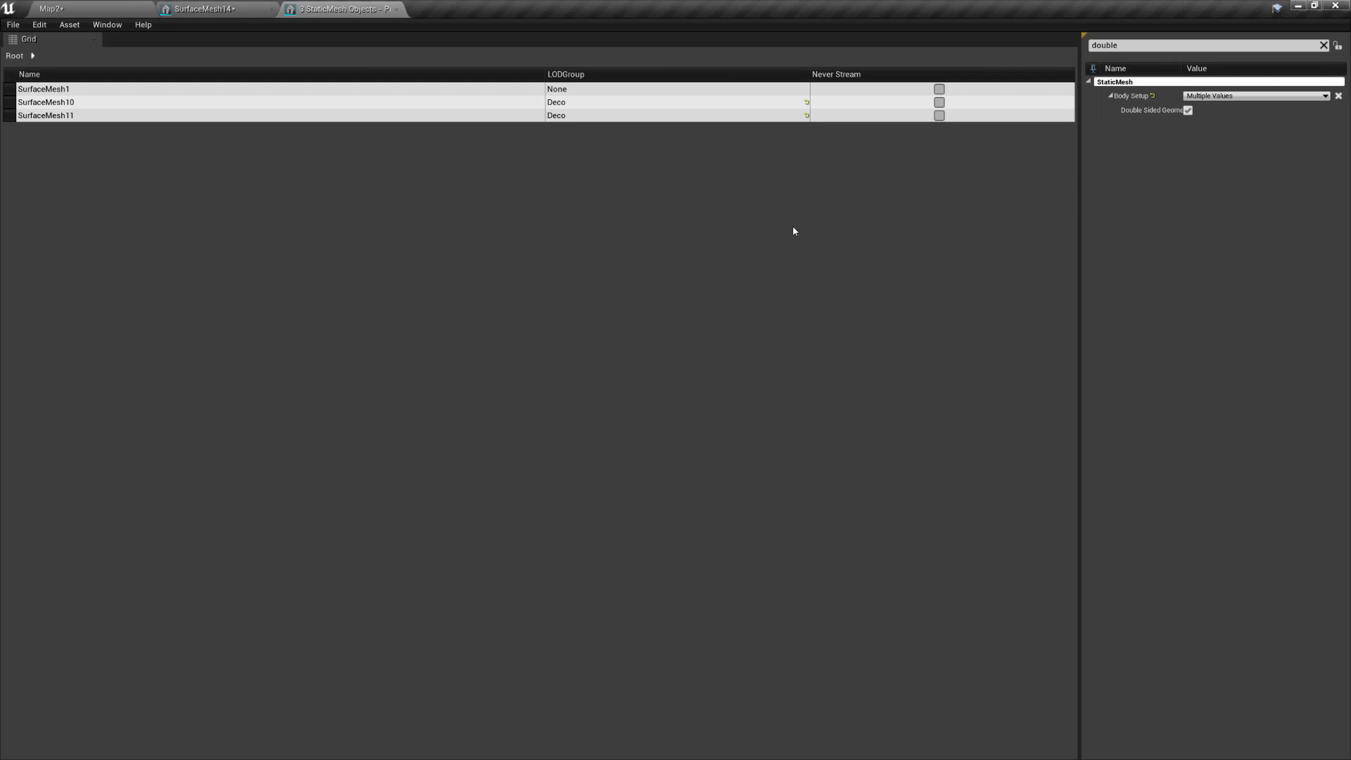
left_click(397, 9)
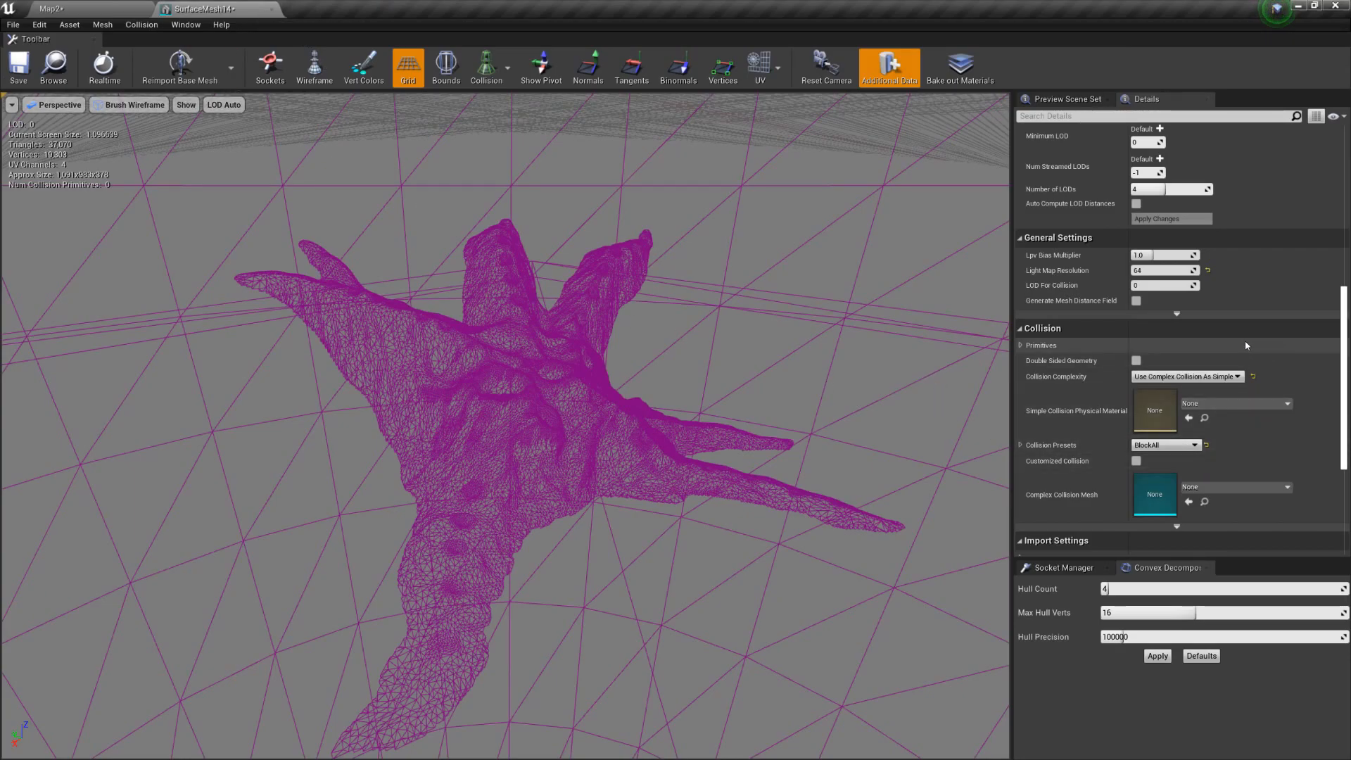
Reset the LOD Group of SurfaceMesh14 to None and look over the other available groups
scroll(1265, 331, "up", 3)
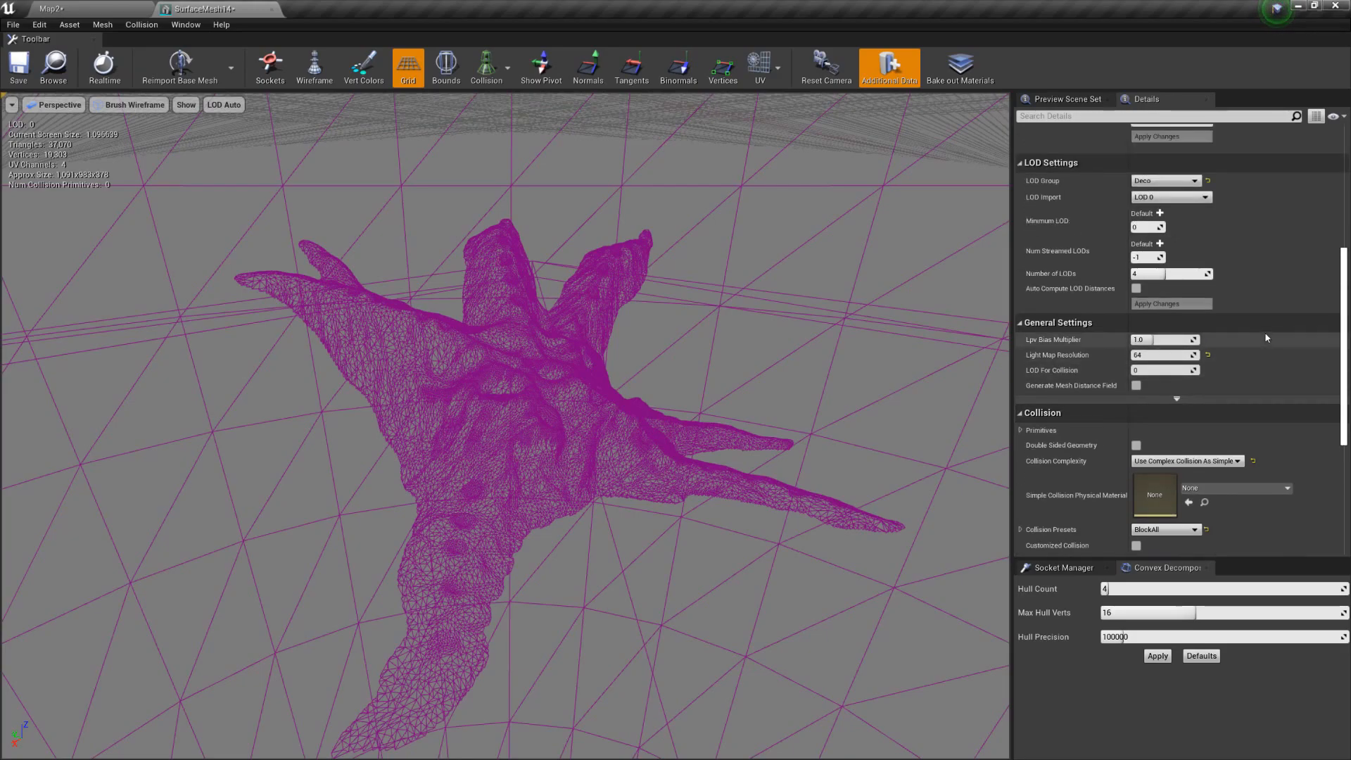
scroll(1257, 356, "up", 6)
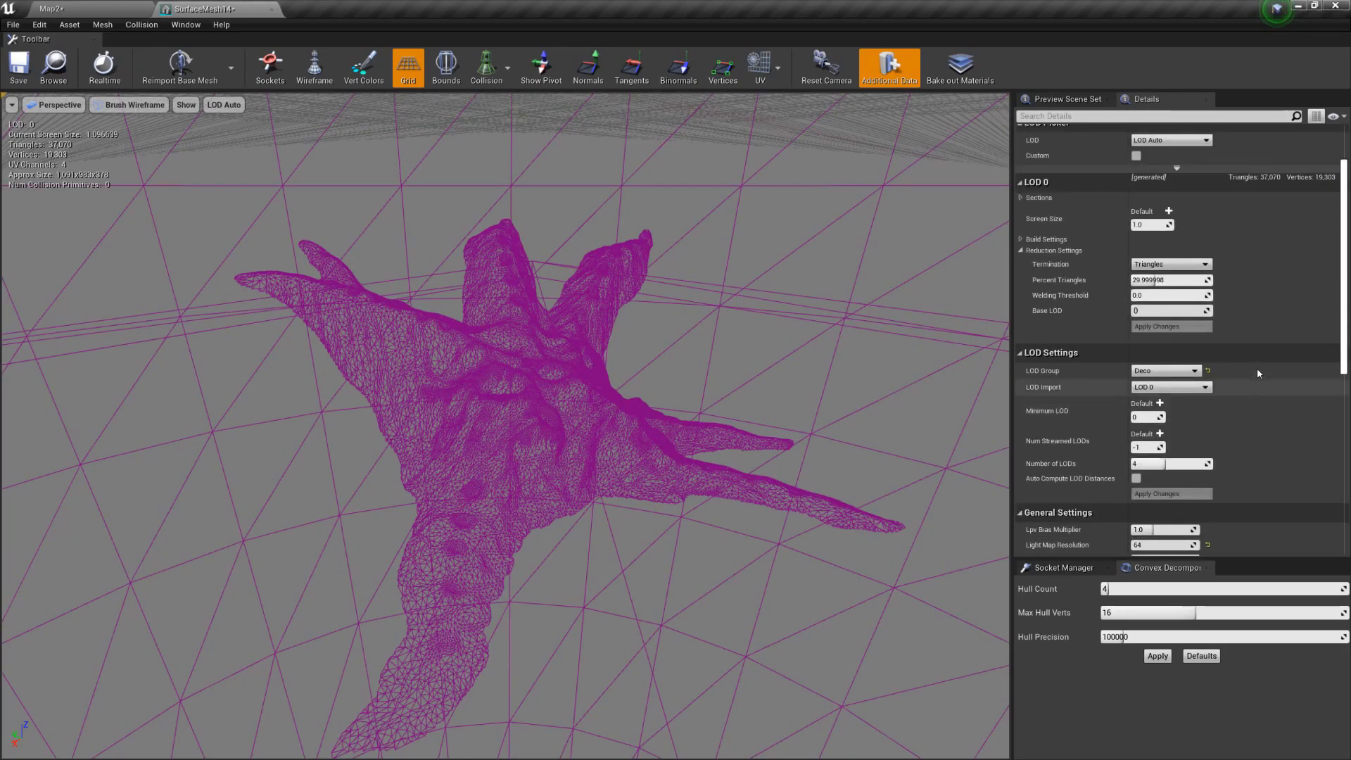
left_click(1207, 370)
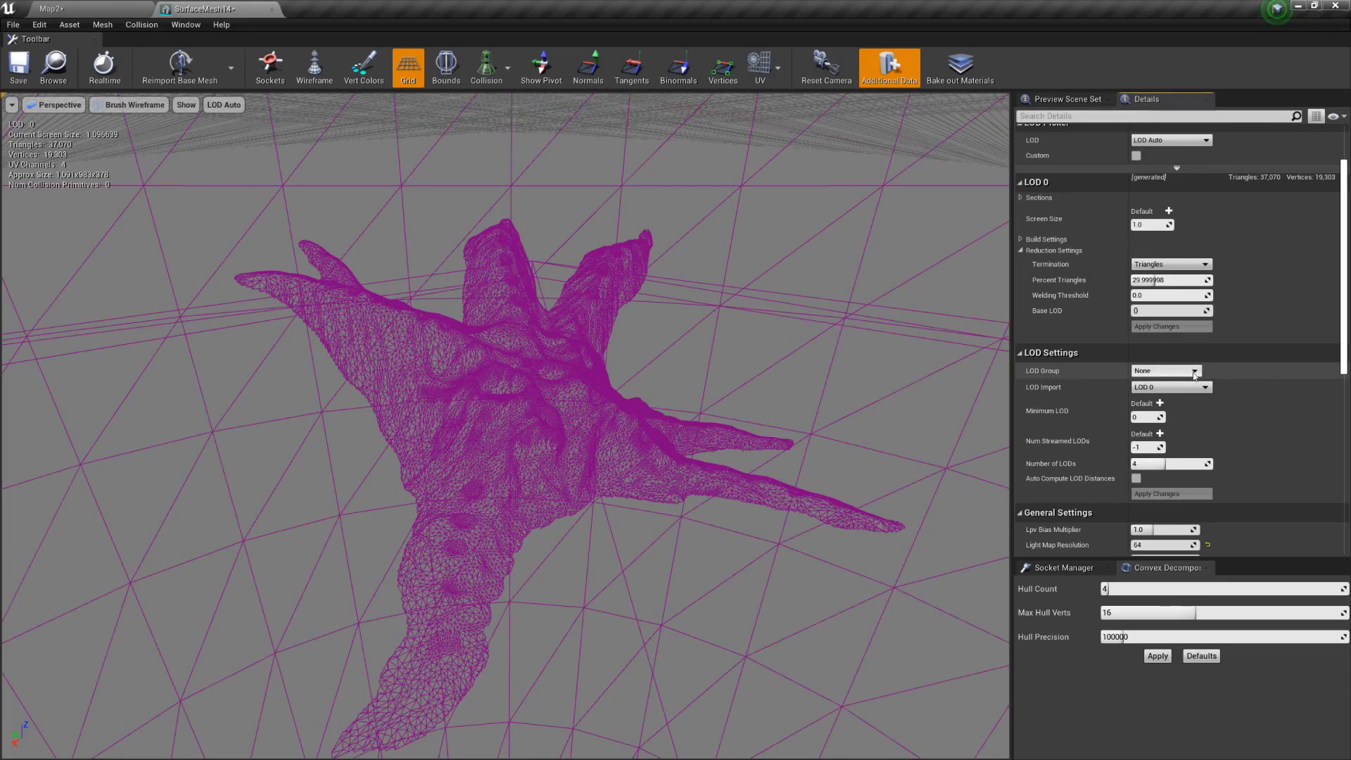
left_click(1158, 374)
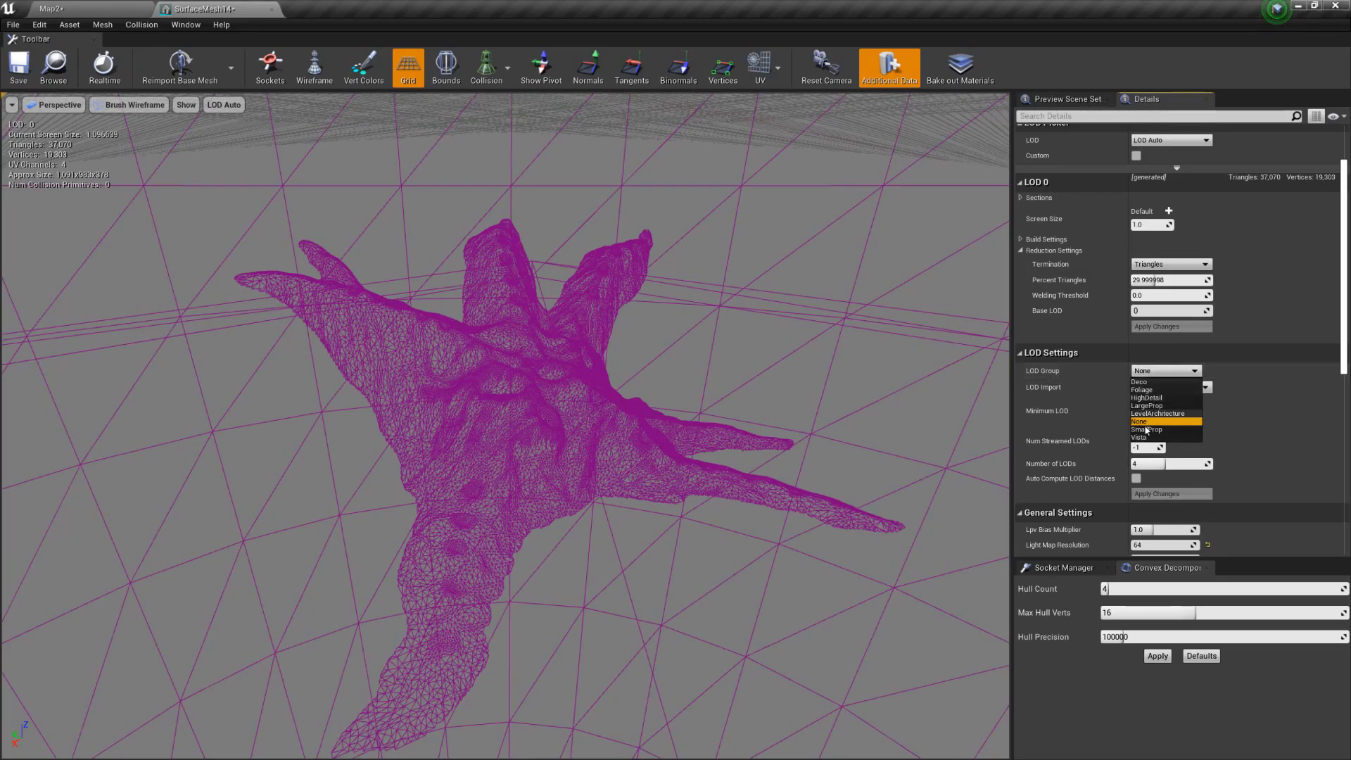
left_click(1223, 373)
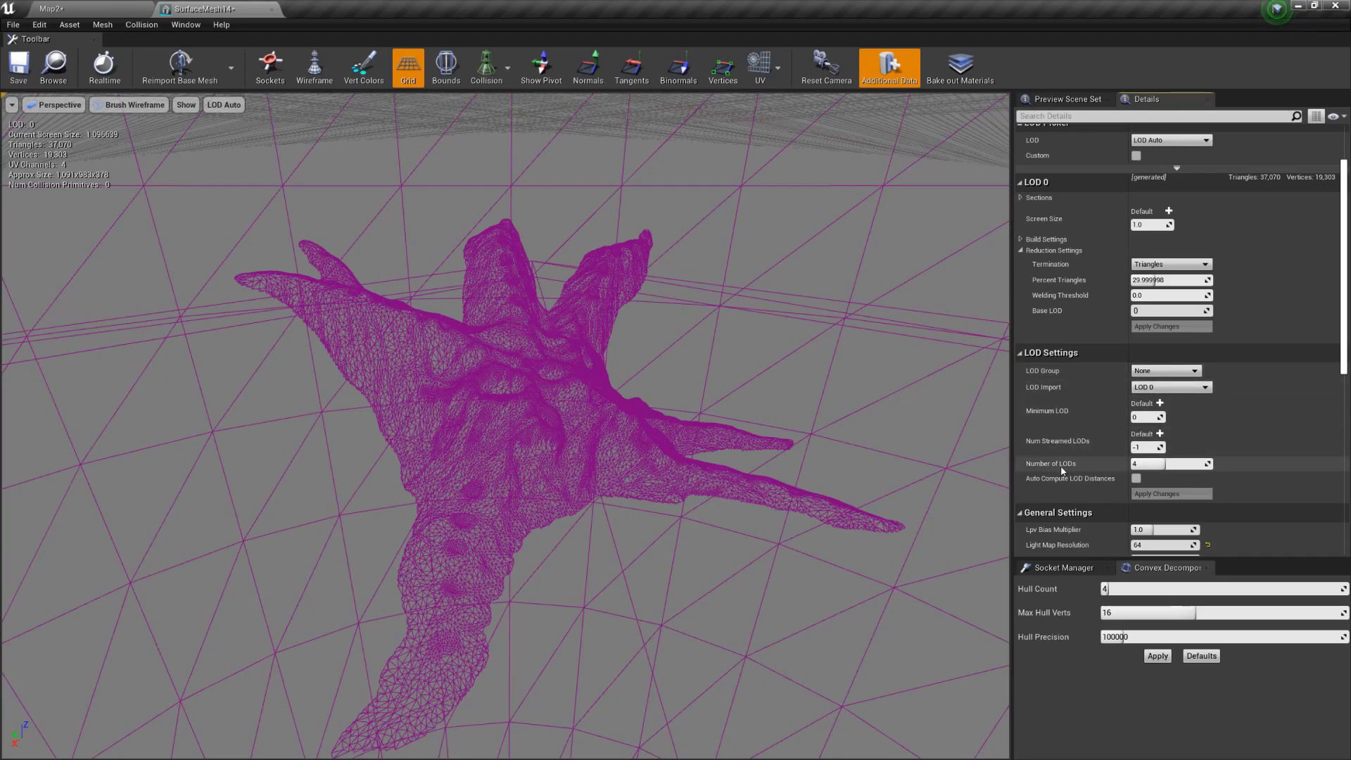
Set the Number of LODs to 6 for SurfaceMesh14 and apply the changes
left_click(1140, 464)
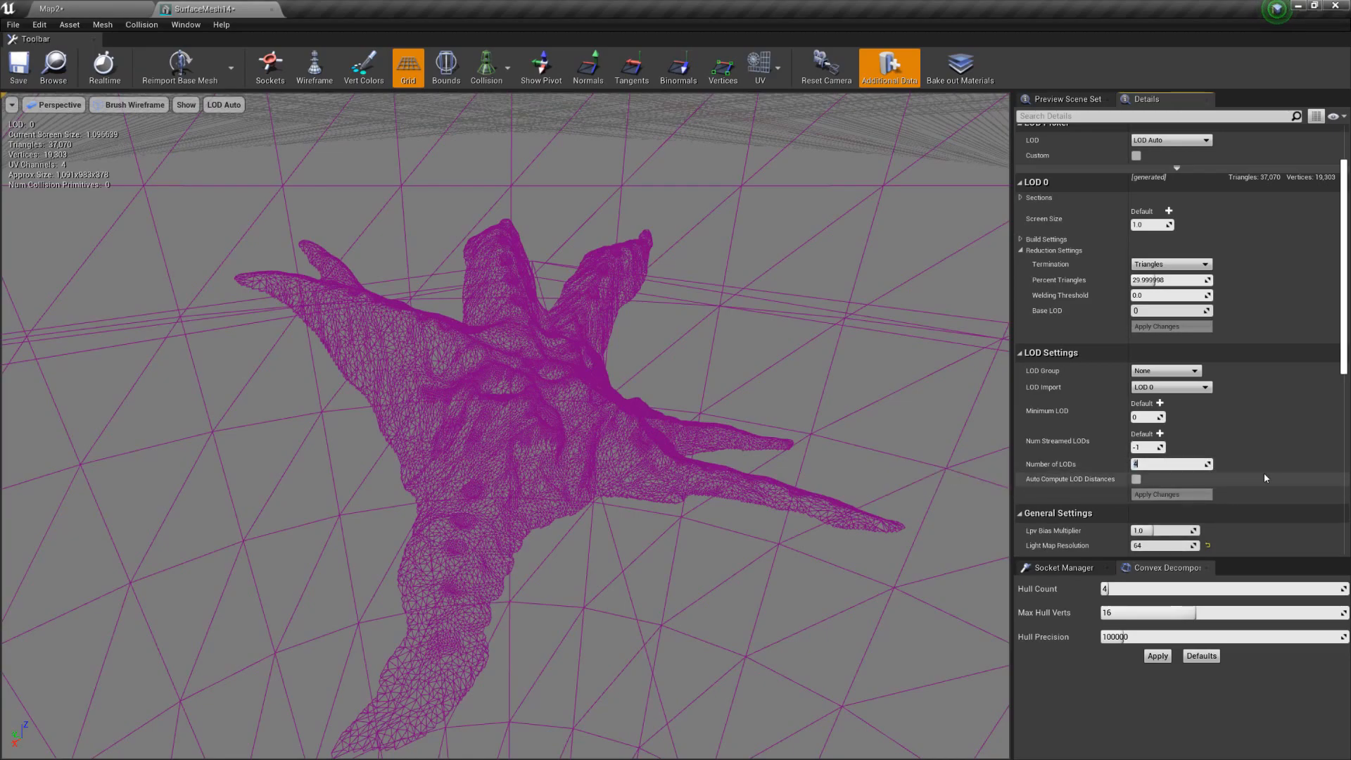
type("6")
key("Return")
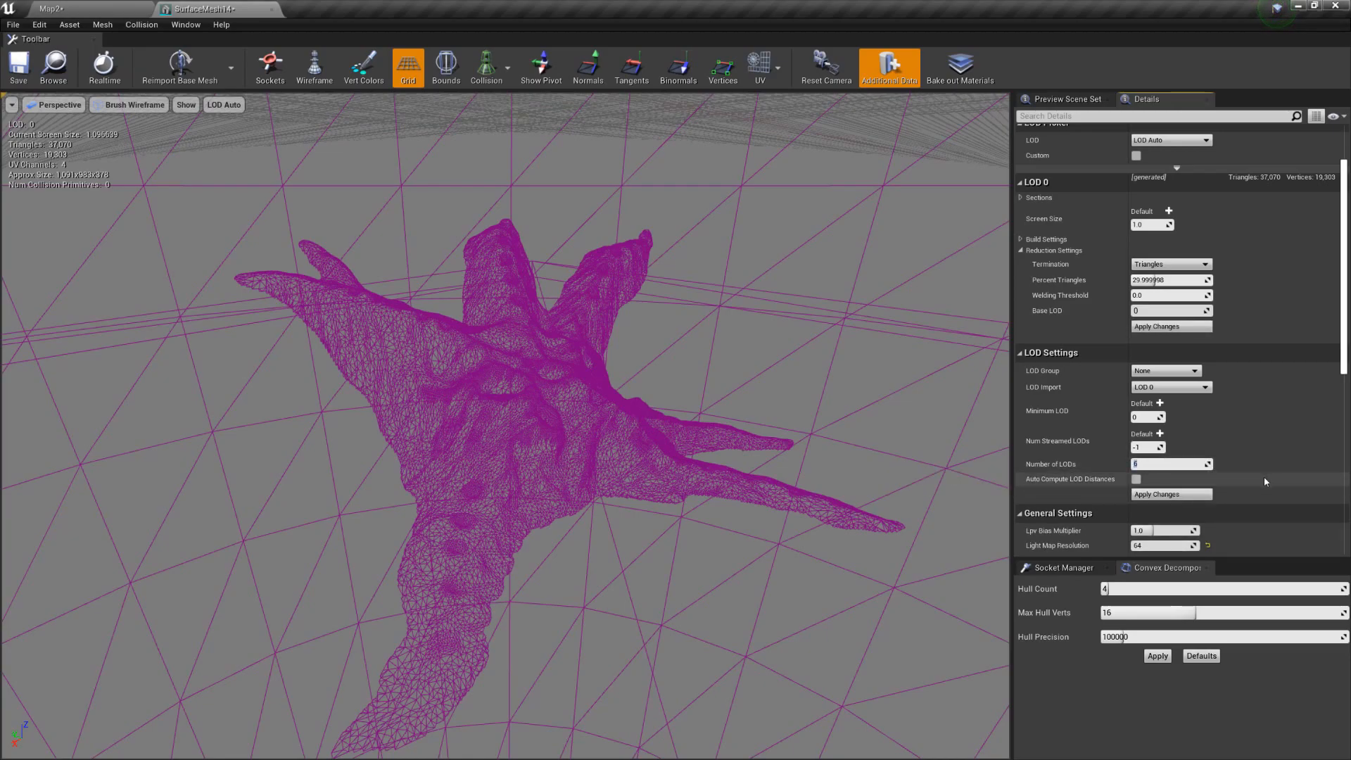
left_click(1163, 495)
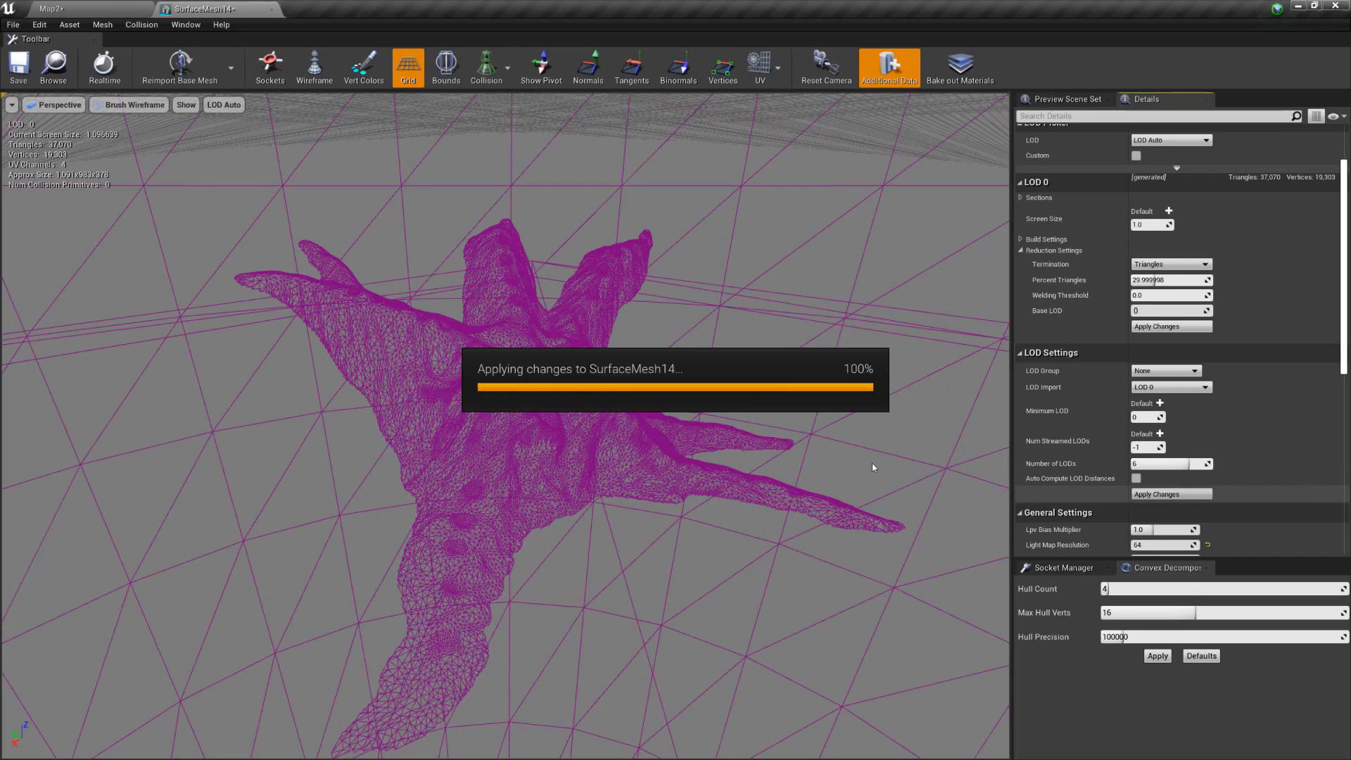
Switch the mesh preview to LOD 3 to show that level's settings and wireframe
scroll(1257, 301, "up", 3)
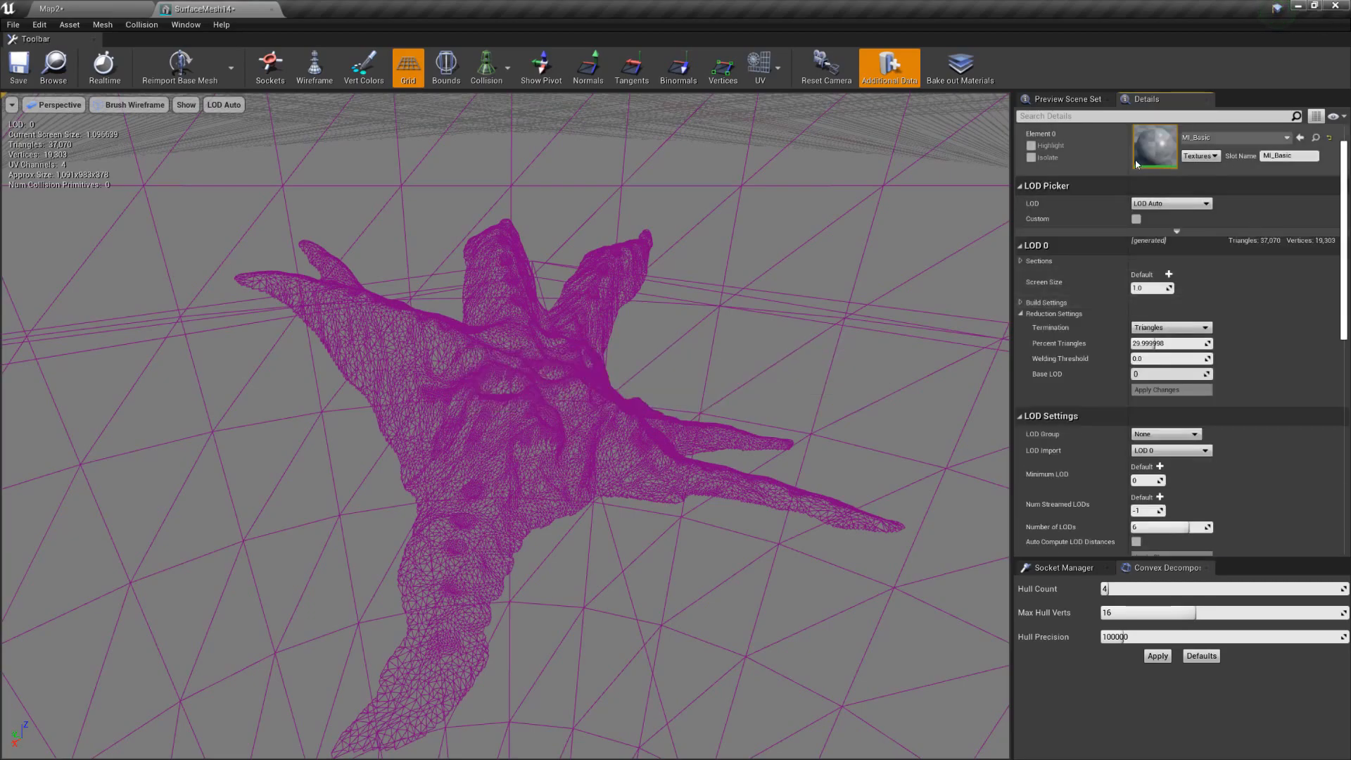
left_click(1162, 204)
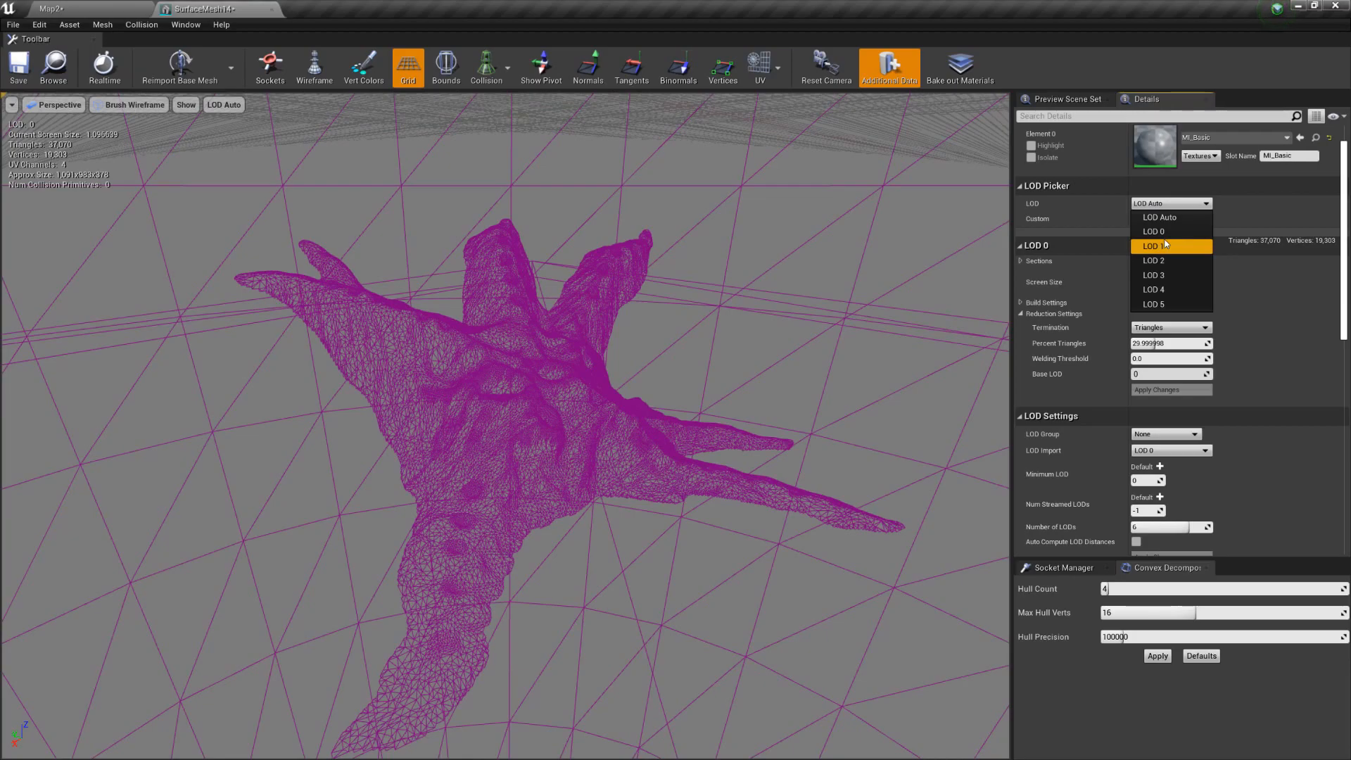
left_click(1158, 275)
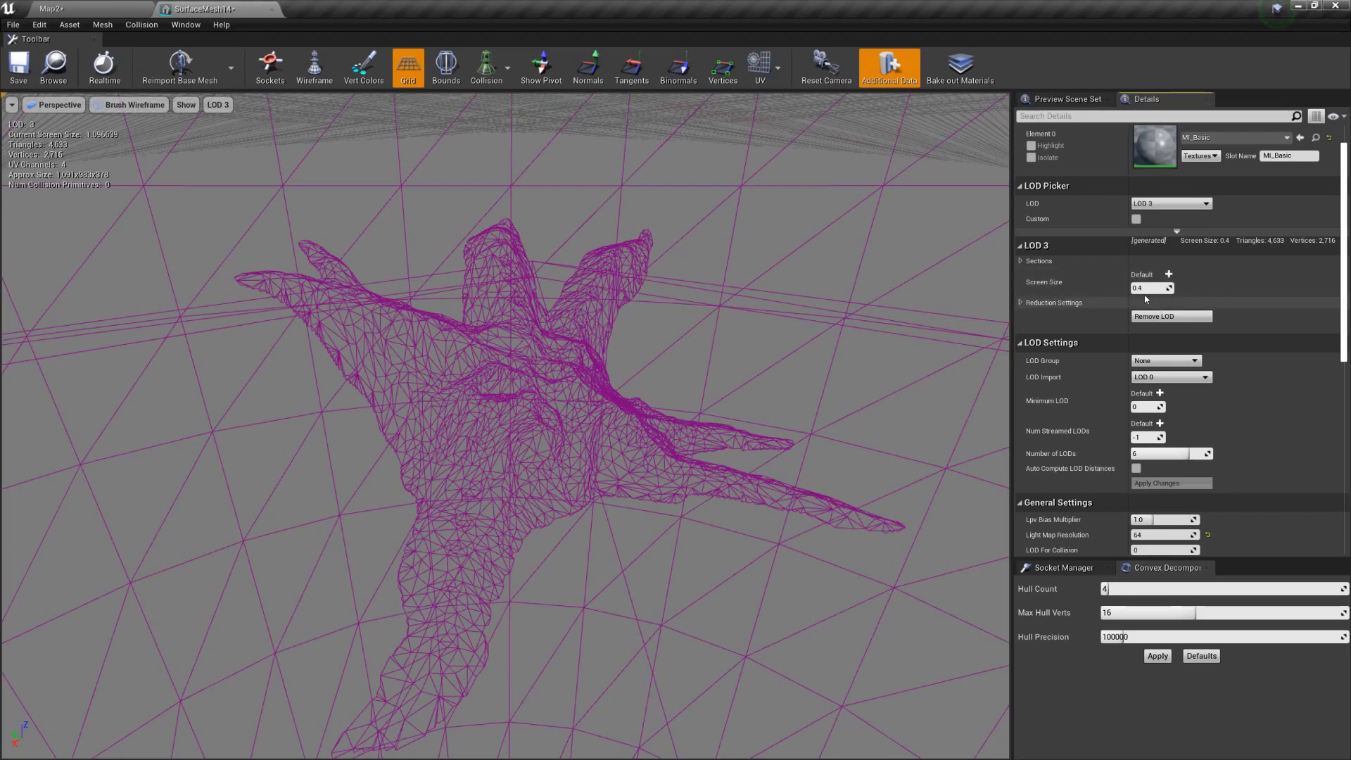
Show the reduction settings, switch to LOD 4 and set its Screen Size to 0.25
left_click(1022, 302)
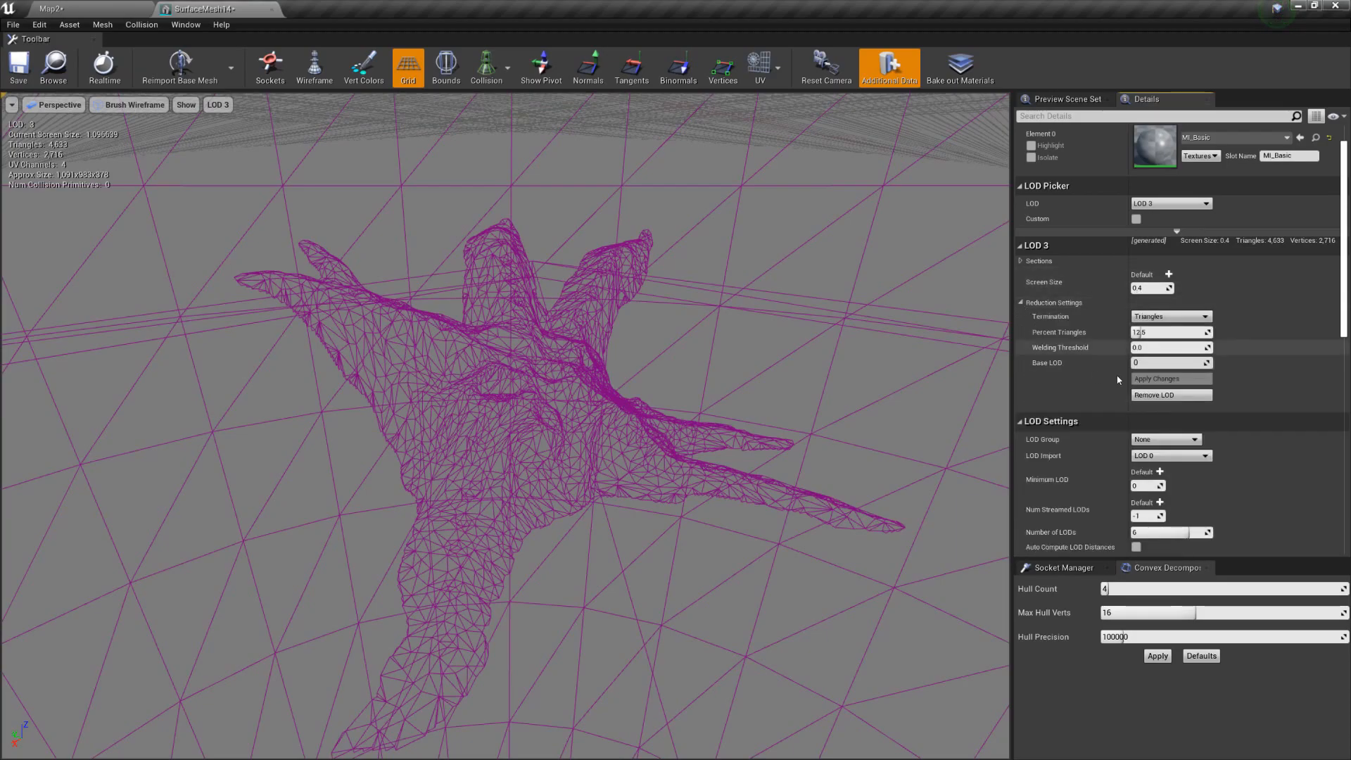
left_click(1155, 204)
left_click(1164, 285)
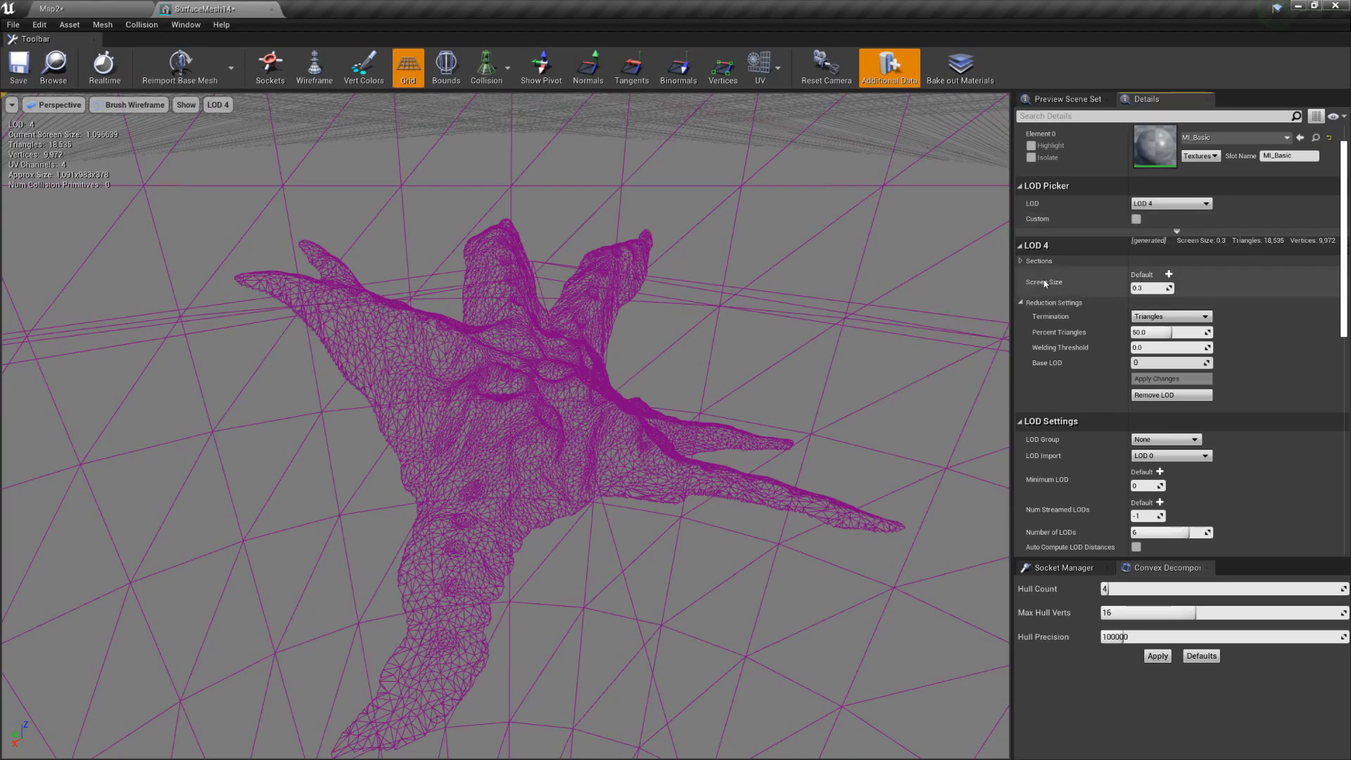
left_click(1144, 288)
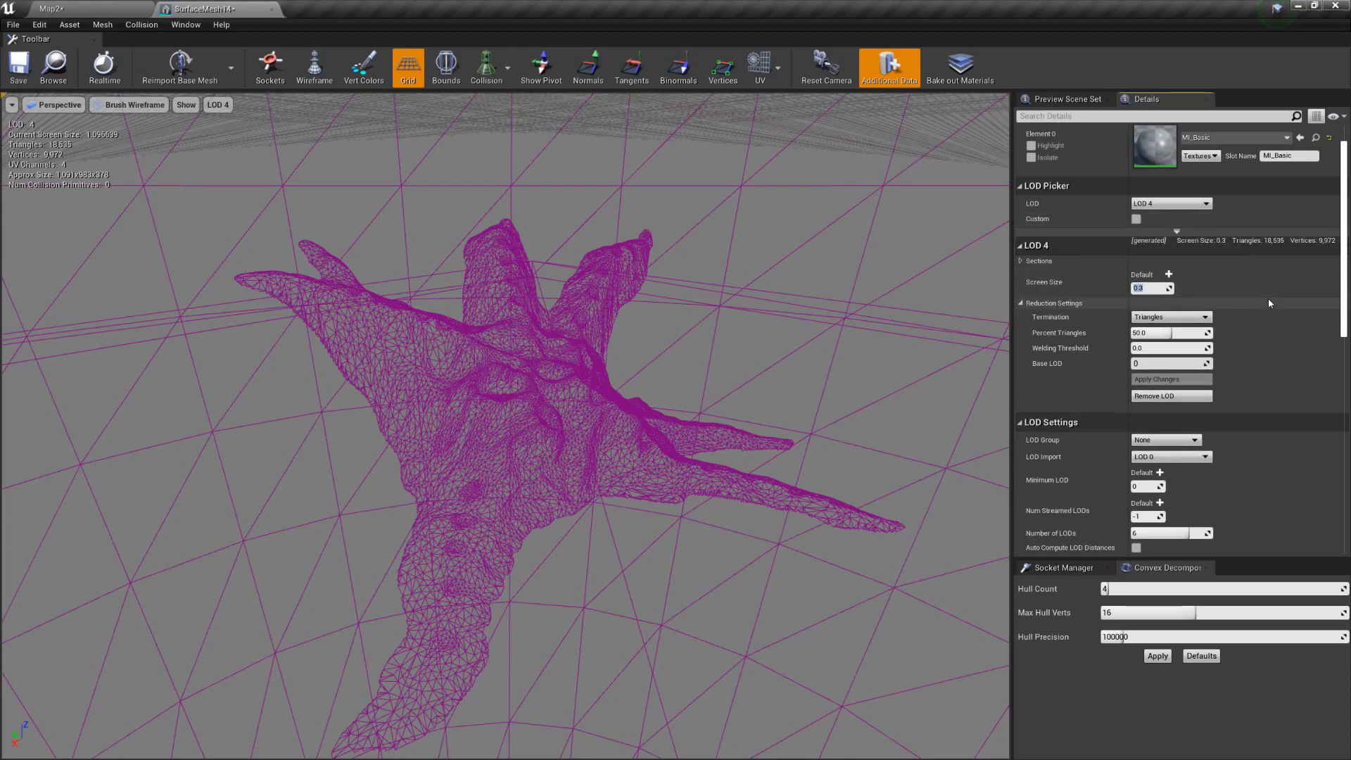
type("0.25")
key("Return")
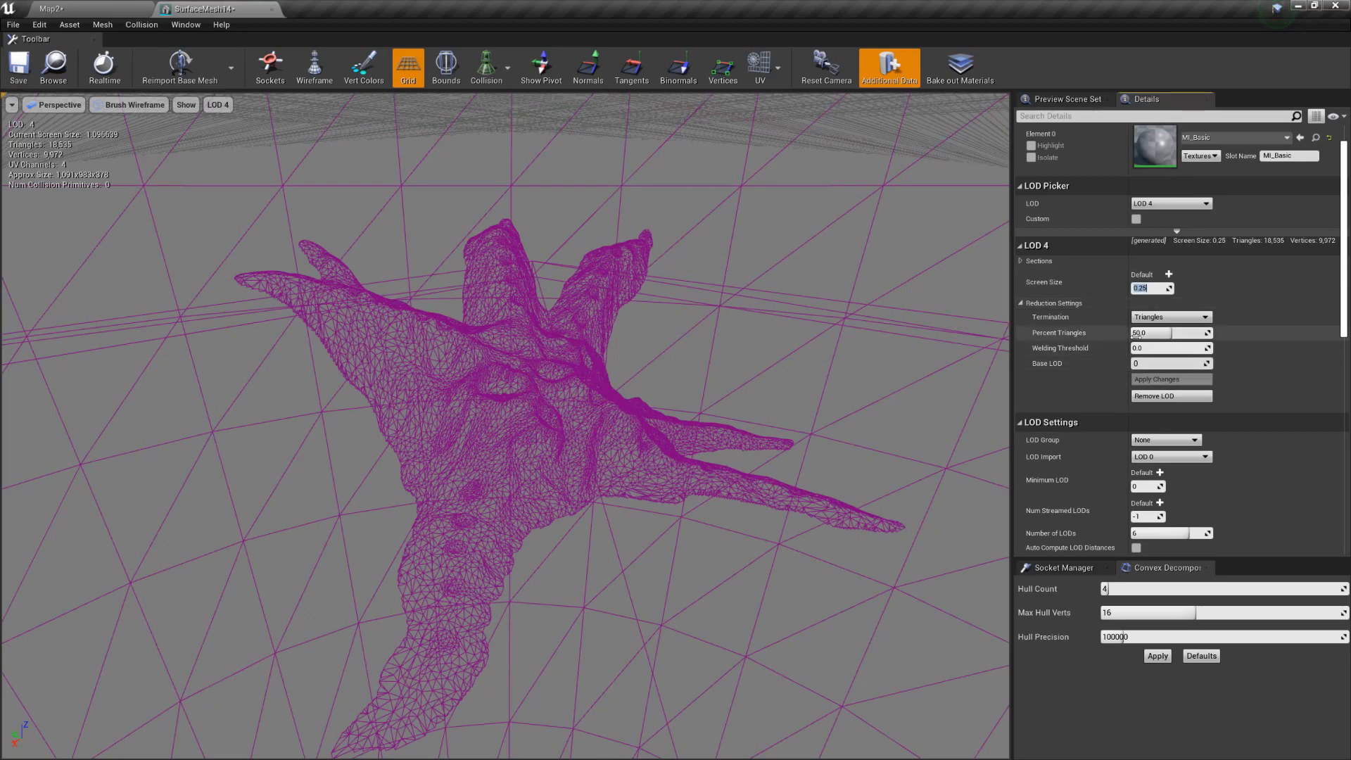
Compare LOD 4 with LOD 3's reduction settings, then set LOD 4's Percent Triangles to 8 and apply the change
left_click(1179, 206)
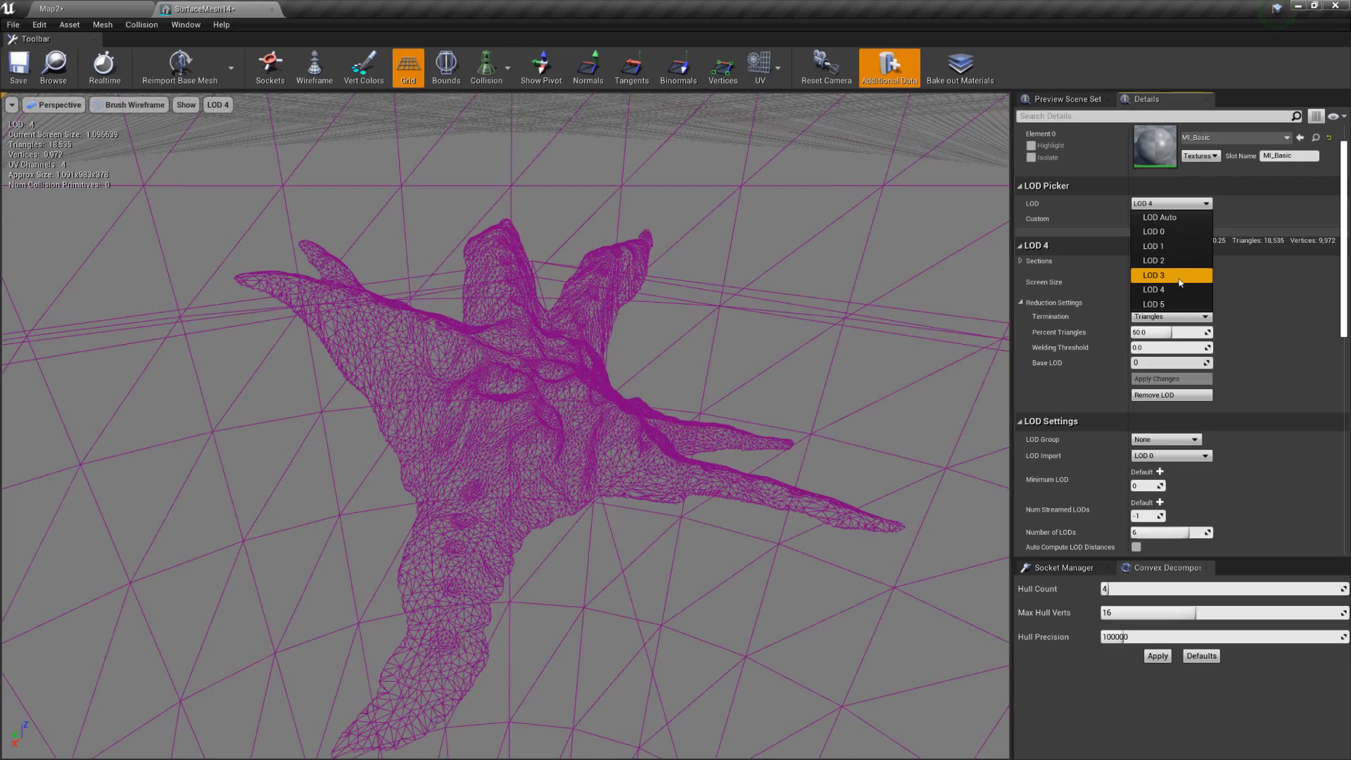
left_click(1161, 289)
left_click(1171, 204)
left_click(1160, 275)
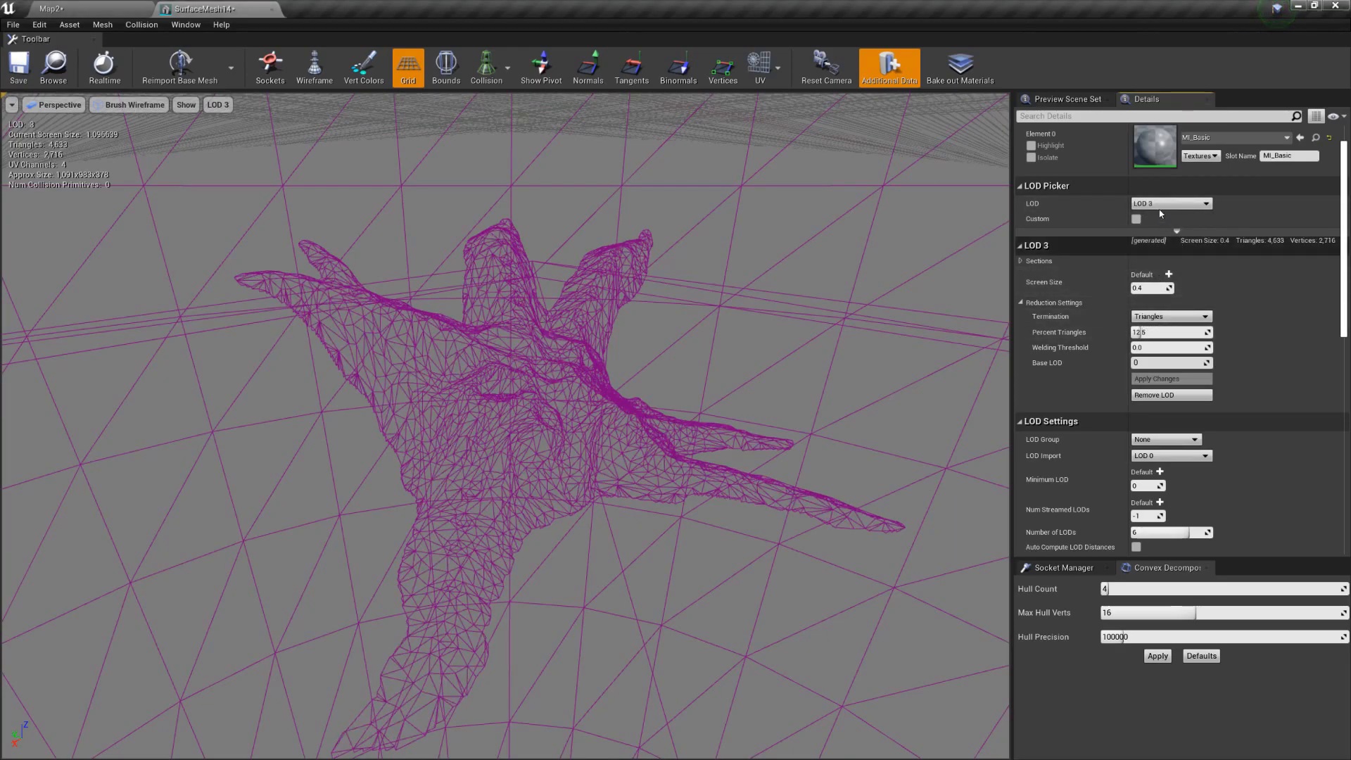
left_click(1172, 204)
left_click(1160, 294)
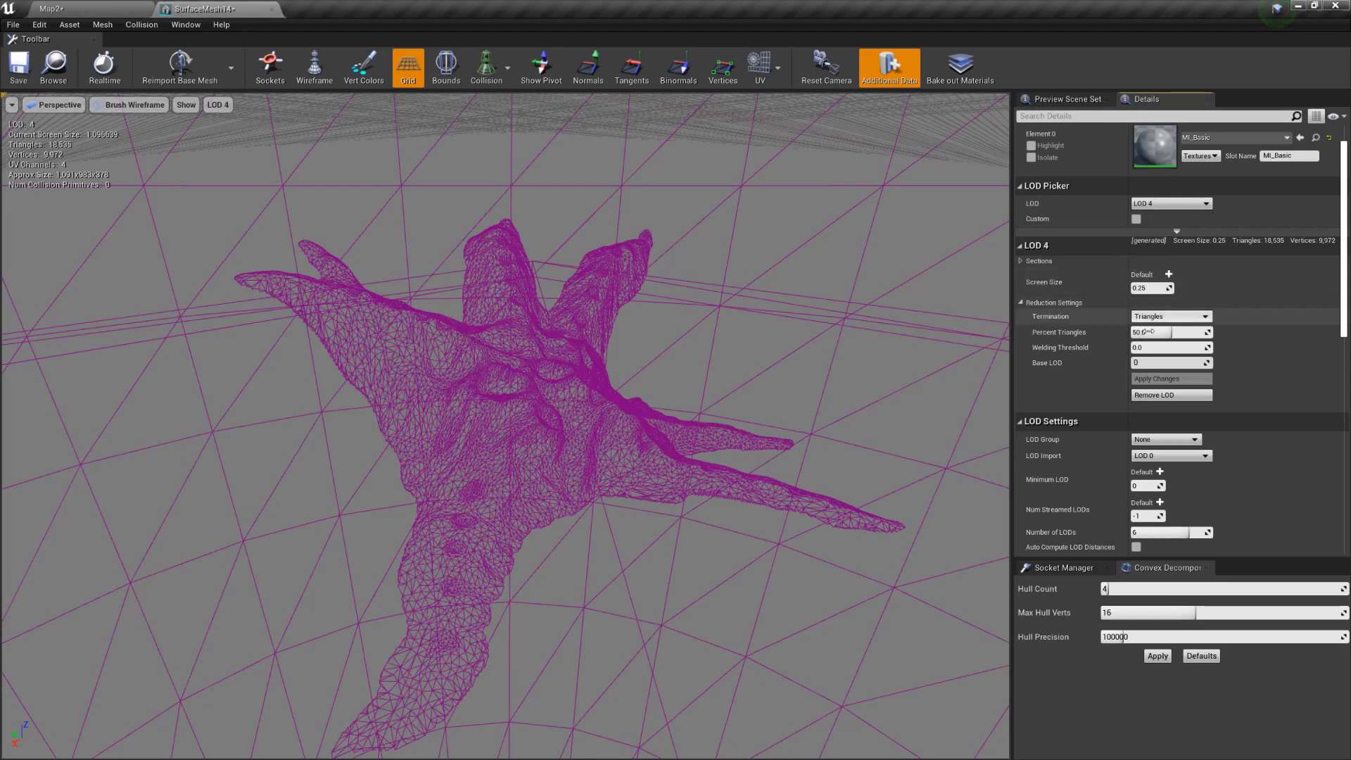
type("8")
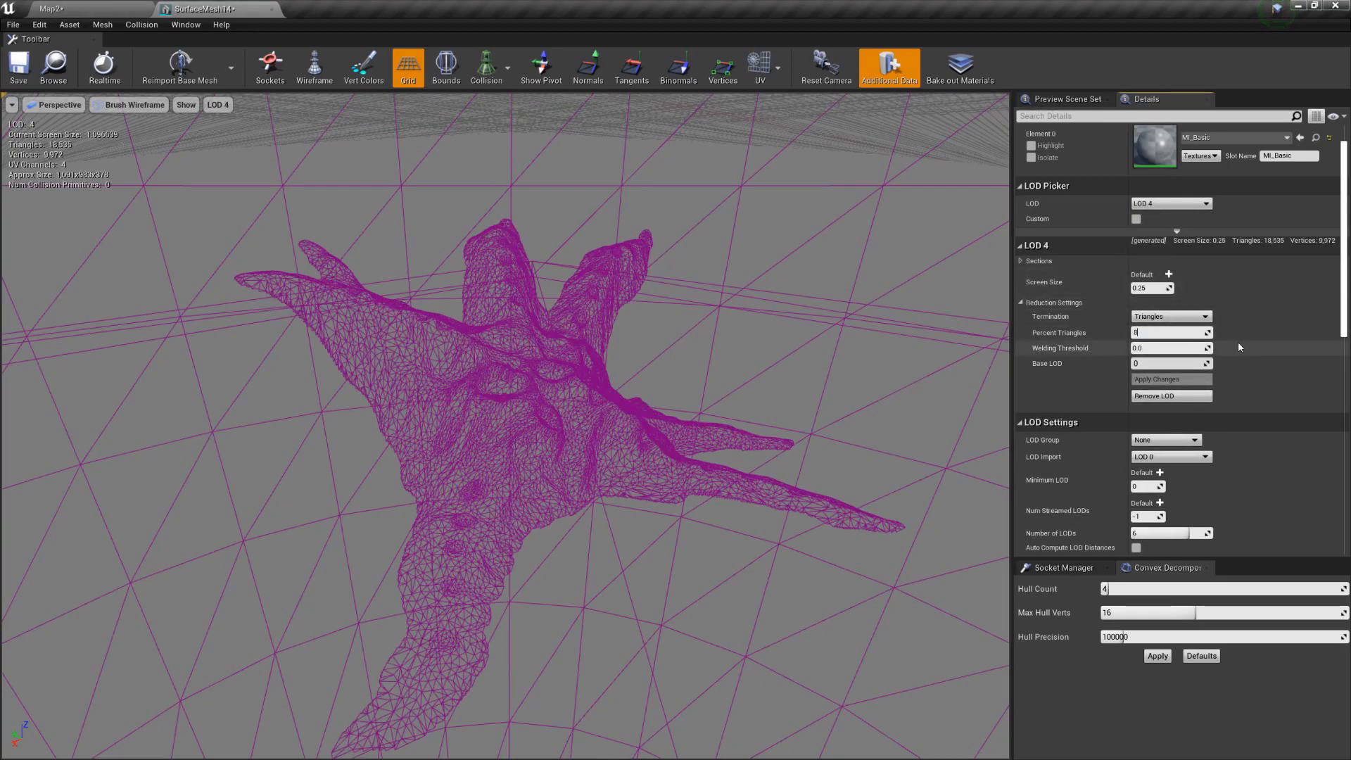
left_click(1158, 384)
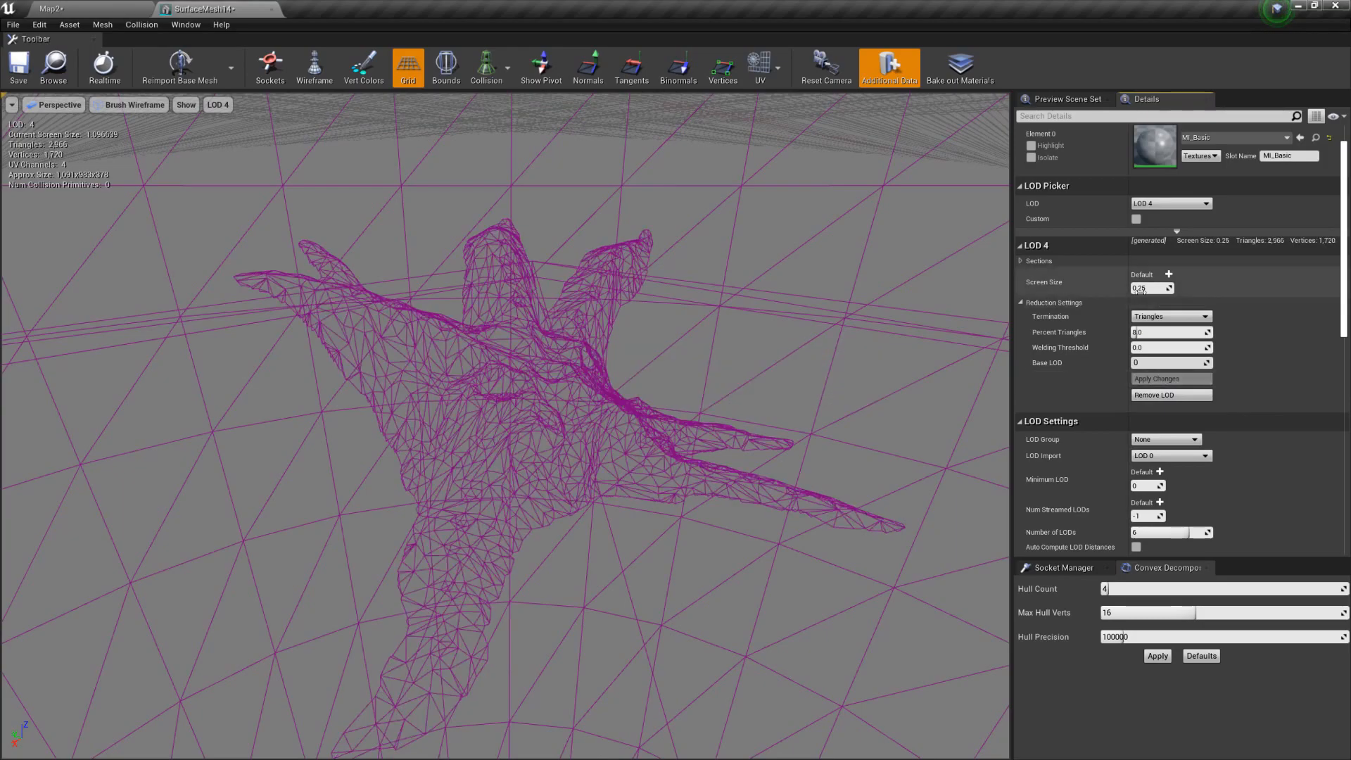
Set LOD 5's Screen Size to 0.2 and Percent Triangles to 6, and apply the changes
left_click(1164, 203)
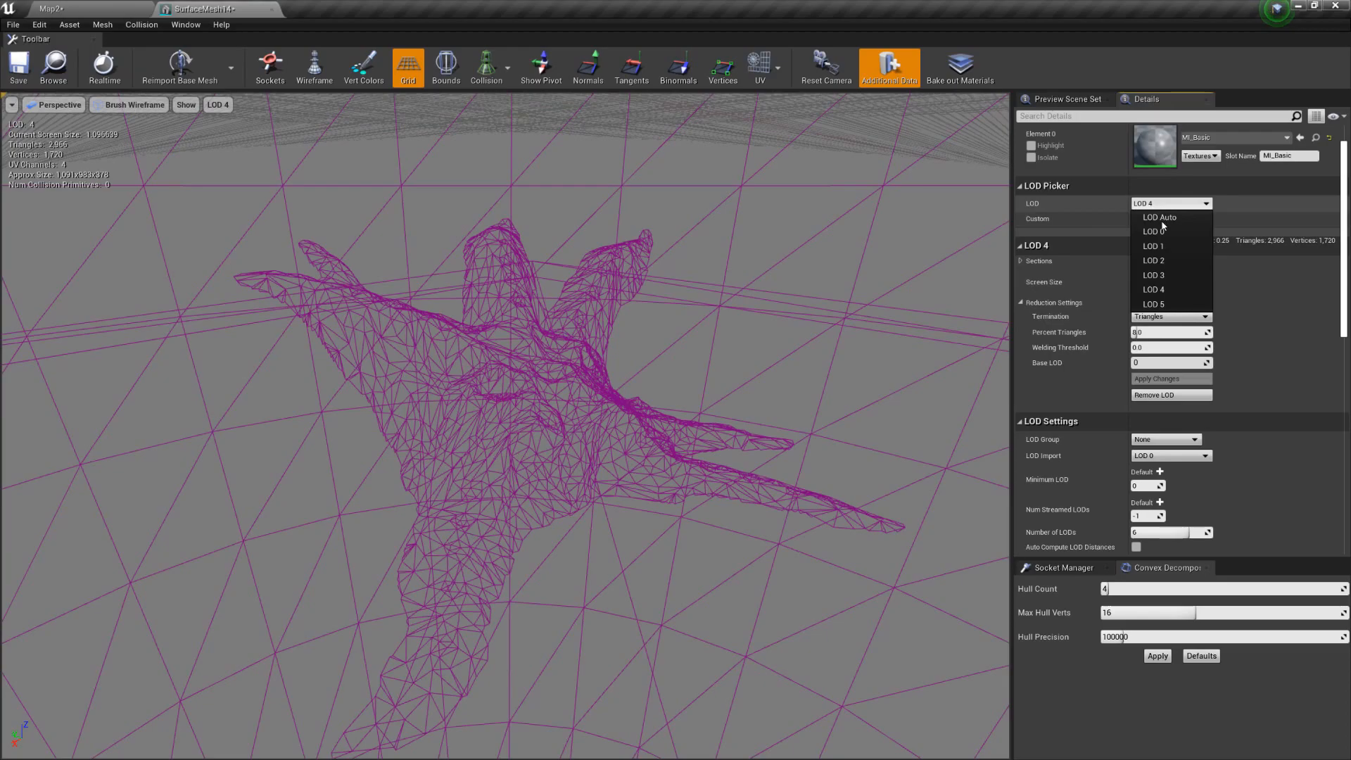
left_click(1163, 305)
type("0.2")
key("Return")
left_click(1149, 334)
type("6")
key("Return")
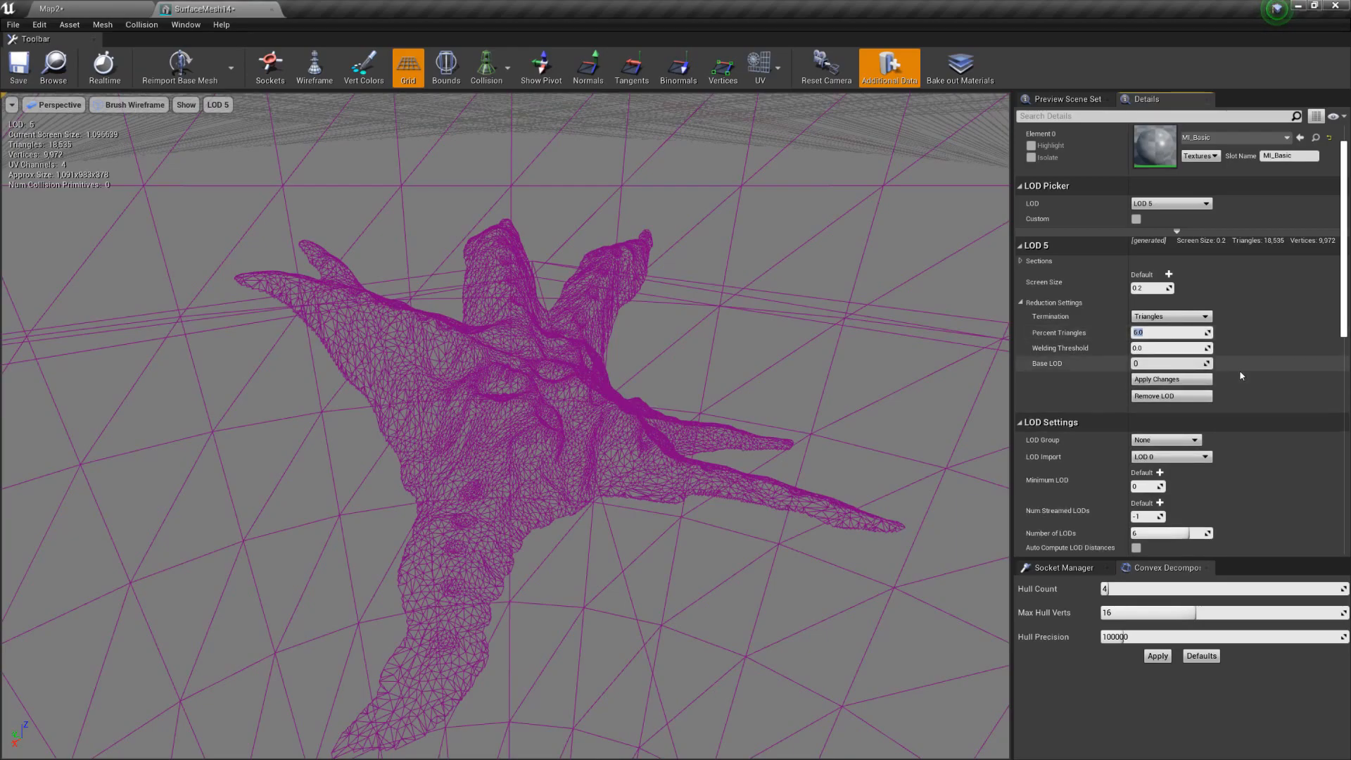
left_click(1171, 379)
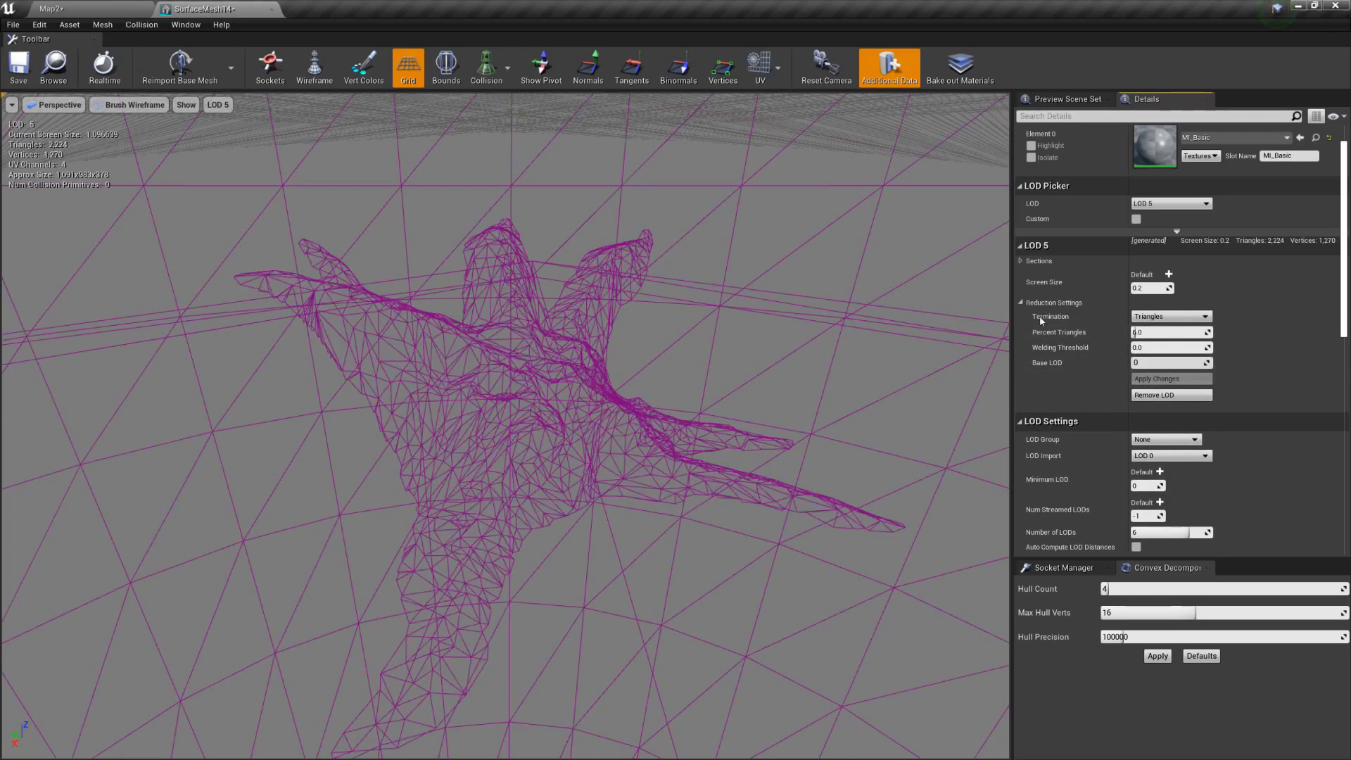
Set the preview to LOD Auto and examine the automatic LOD switching on the mesh wireframe from far away and close up
left_click(1169, 204)
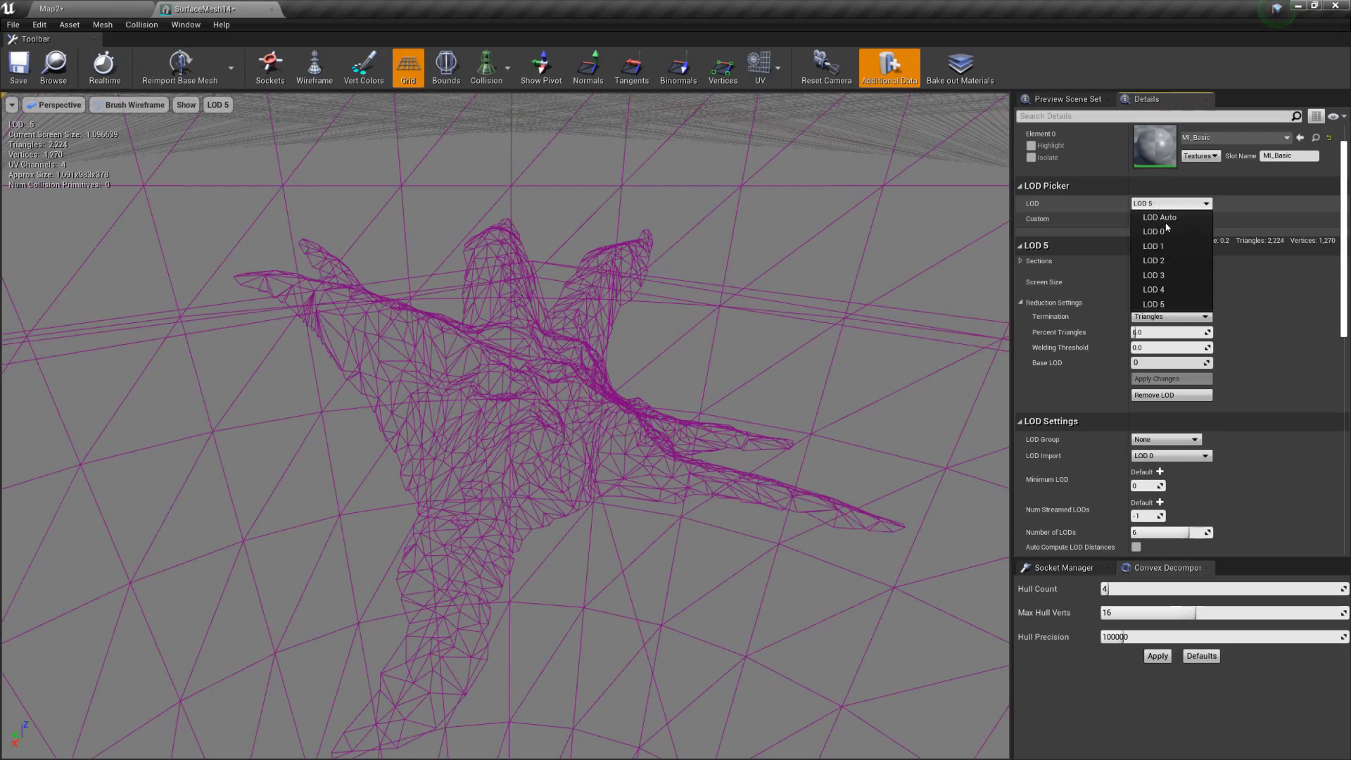
left_click(1171, 219)
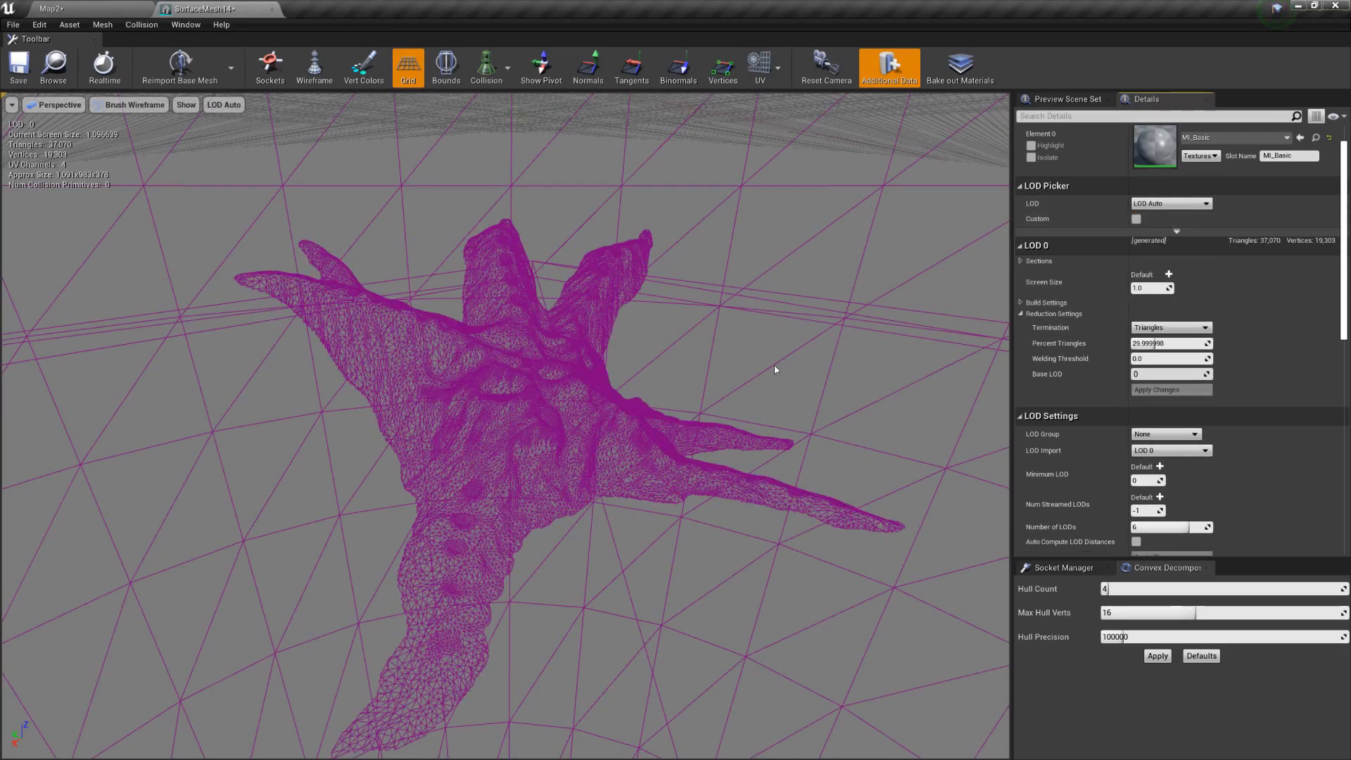
left_click_drag(627, 425, 598, 458, "alt")
right_click_drag(627, 425, 539, 513, "alt")
right_click_drag(633, 388, 581, 427, "alt")
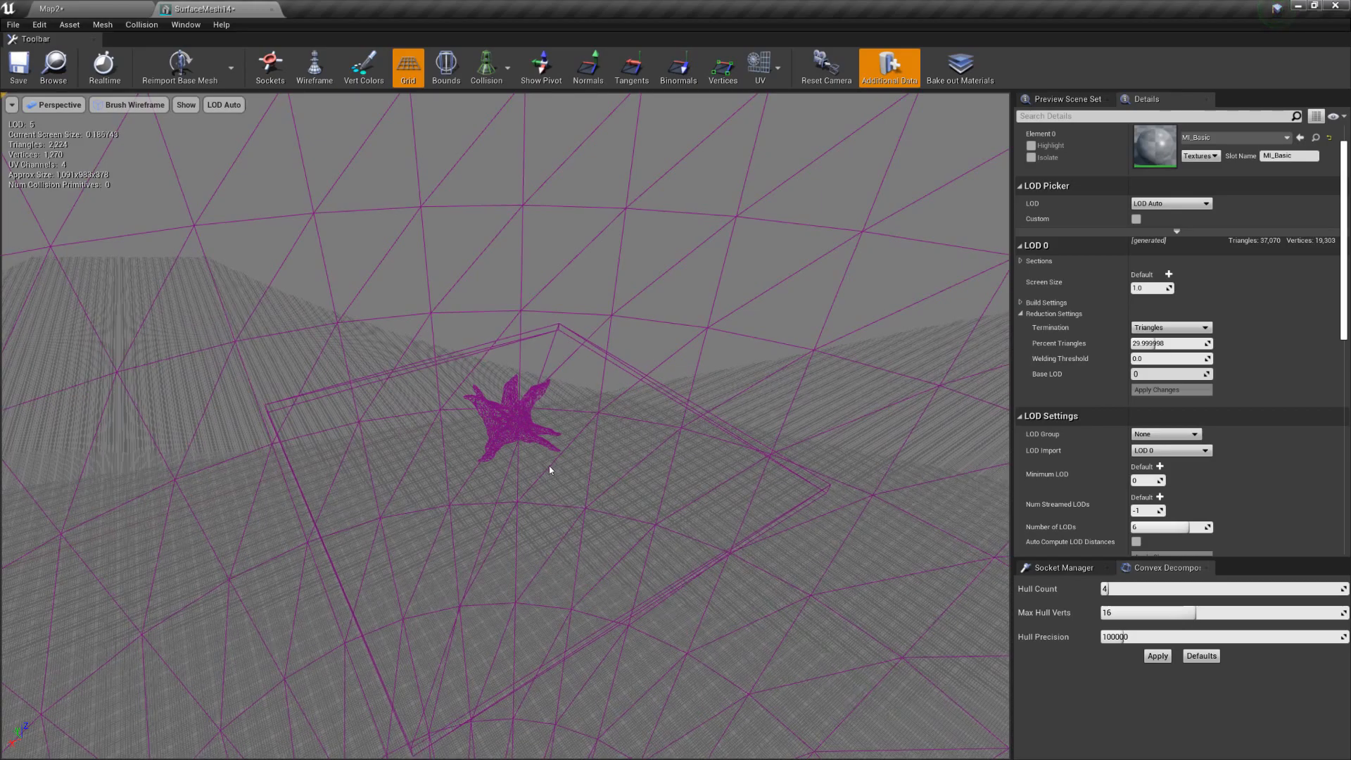
right_click_drag(550, 471, 539, 415, "alt")
left_click_drag(538, 415, 588, 396, "alt")
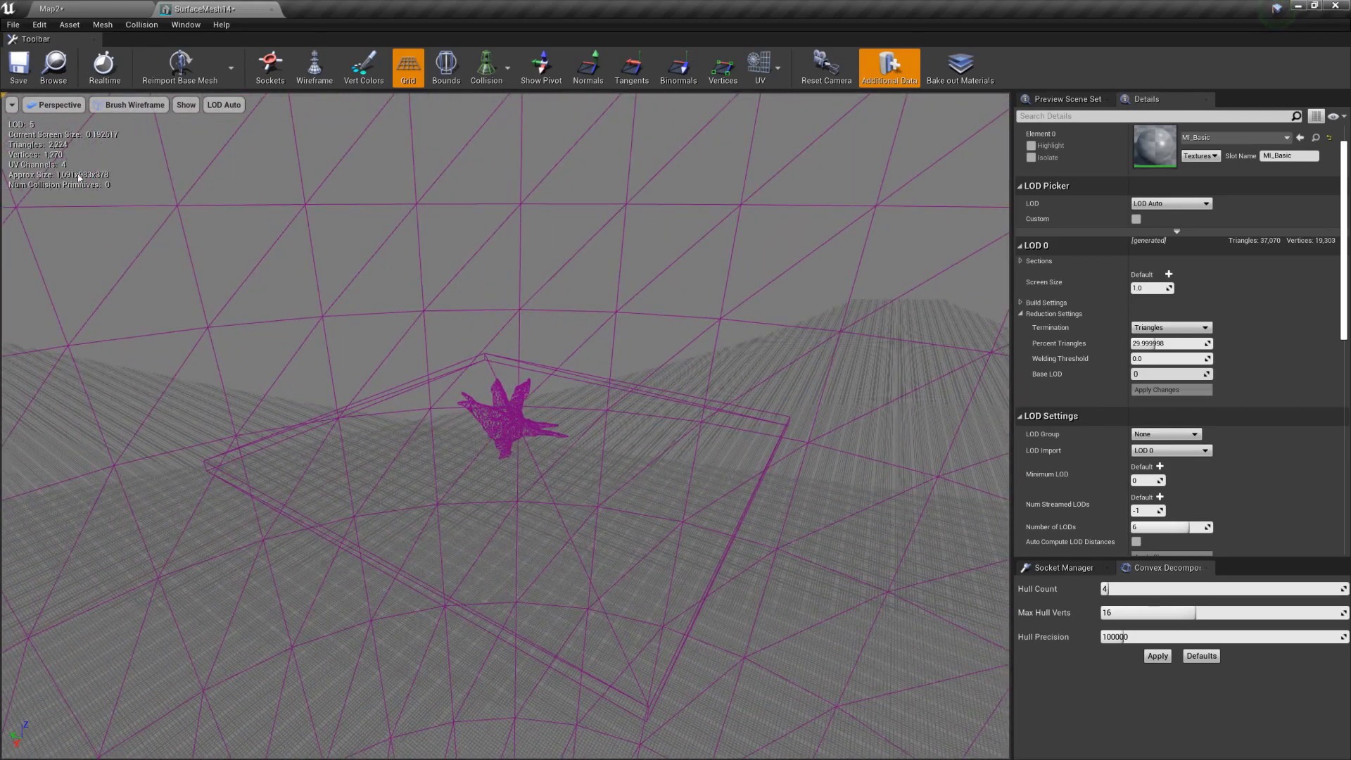
mouse_move(506, 416)
left_mouse_down("alt")
mouse_move(583, 415)
mouse_move(675, 437)
mouse_move(504, 428)
left_mouse_up("alt")
right_click_drag(504, 428, 596, 439, "alt")
right_click_drag(513, 386, 574, 392, "alt")
left_click_drag(444, 407, 549, 384, "alt")
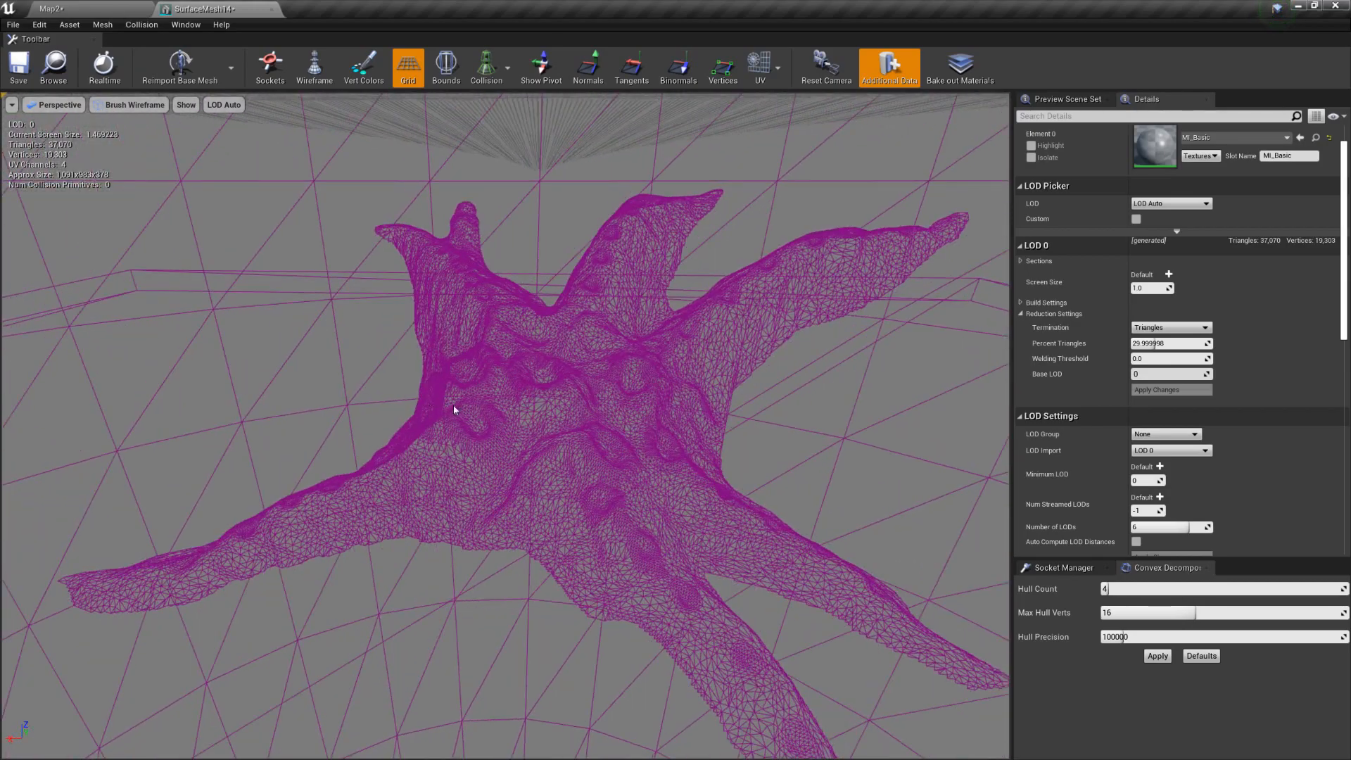